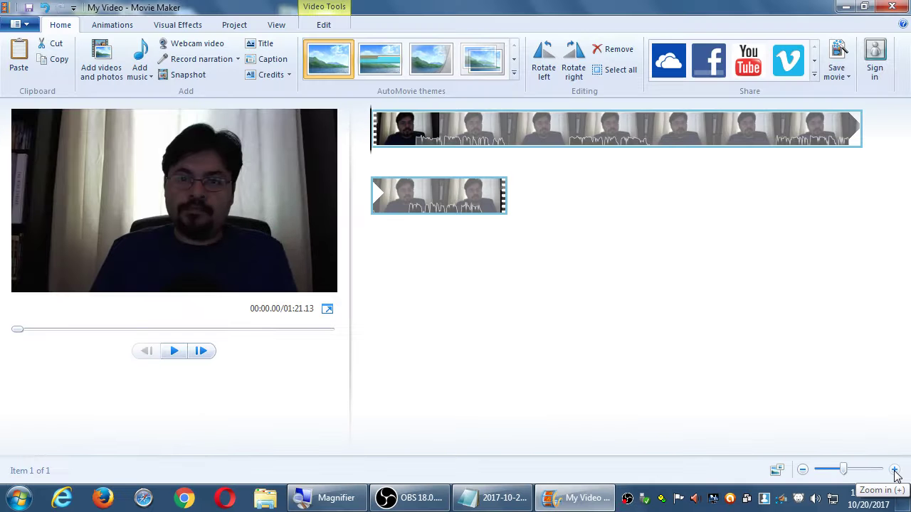
Step: Zoom the timeline out until the whole clip is reduced to a single thumbnail
left_click(894, 471)
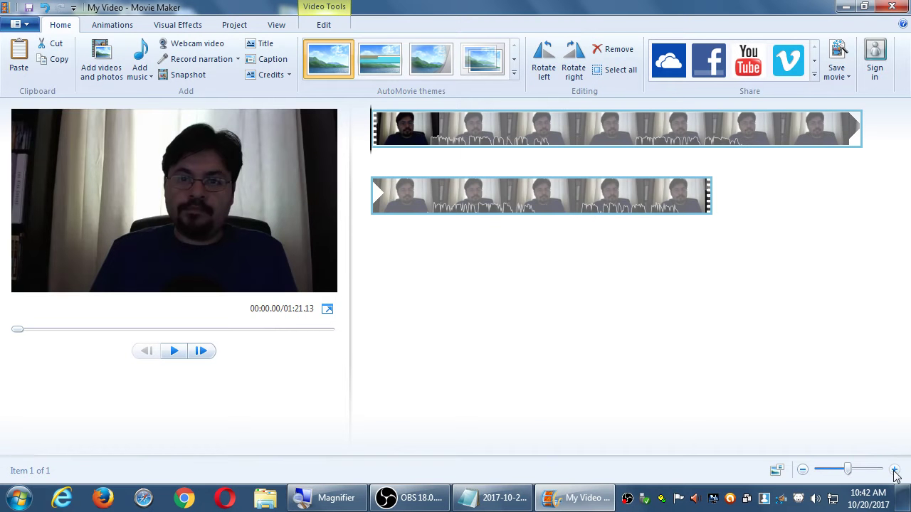
left_click(808, 472)
left_click(809, 472)
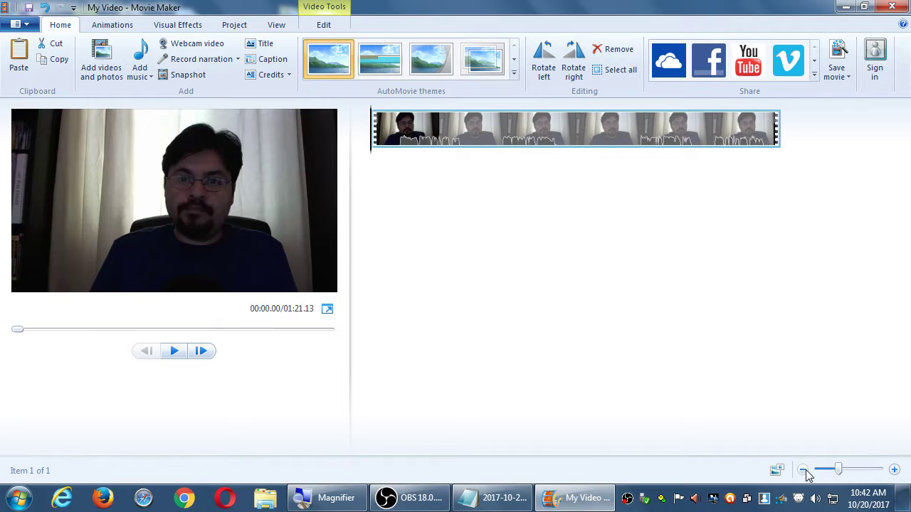
left_click(808, 474)
left_click(808, 474)
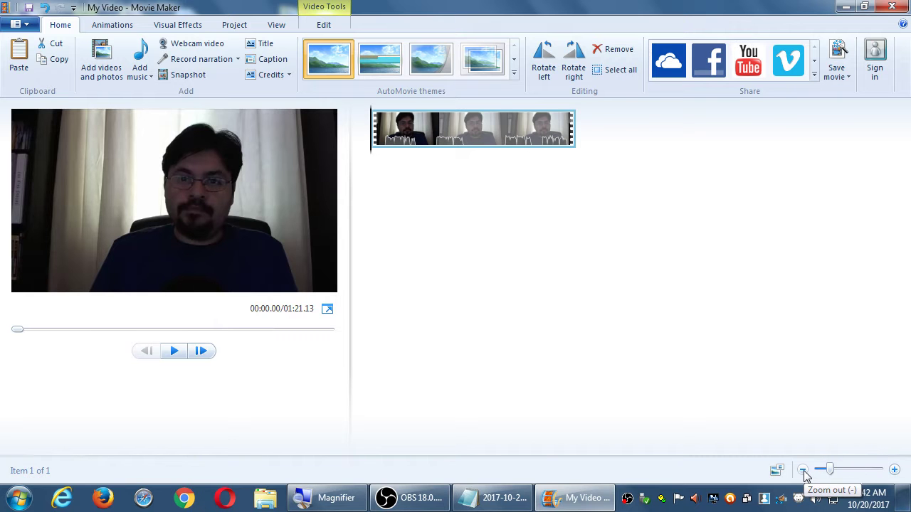
left_click(805, 473)
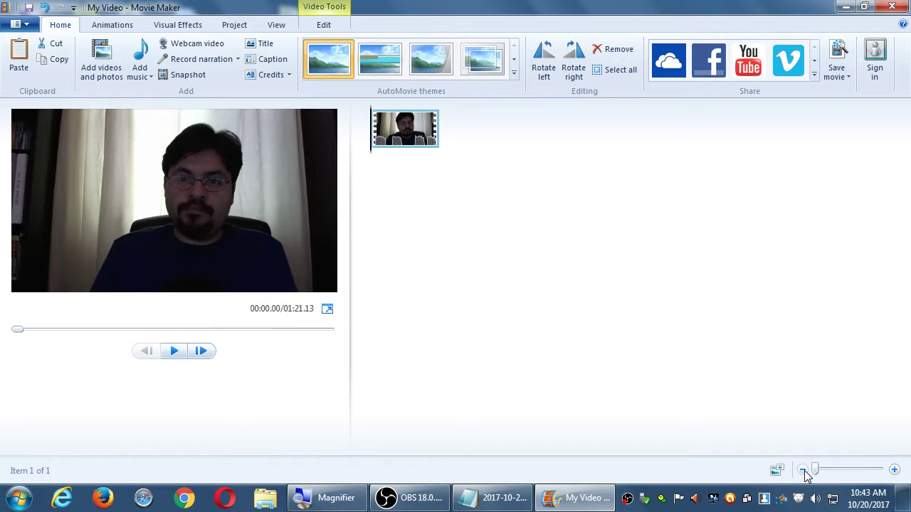
Step: Enlarge the timeline to its maximum scale, comparing it with a smaller zoom level along the way
left_click(895, 471)
left_click(894, 471)
left_click(895, 471)
left_click(894, 471)
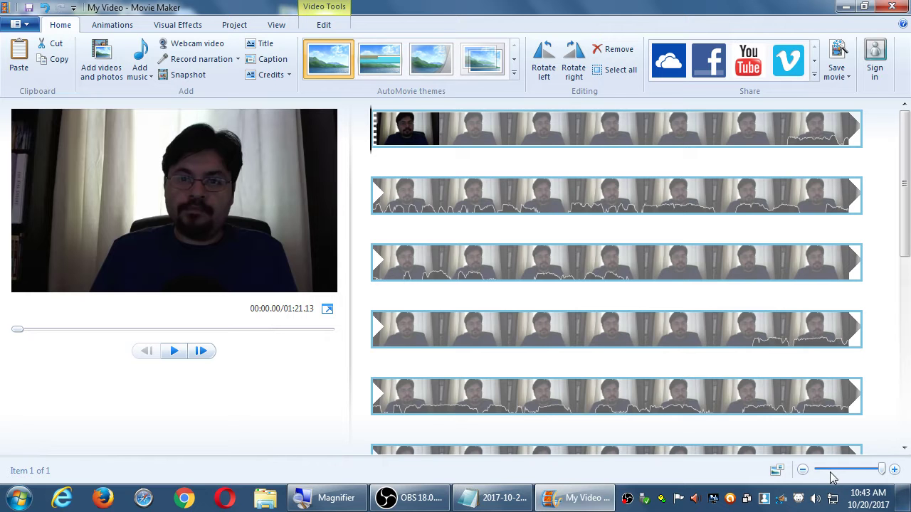
left_click(806, 470)
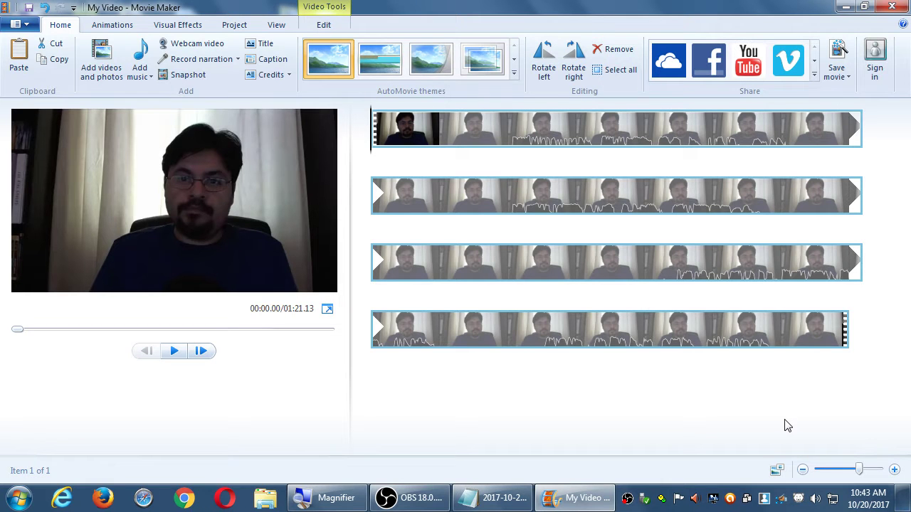
left_click(895, 470)
left_click(894, 470)
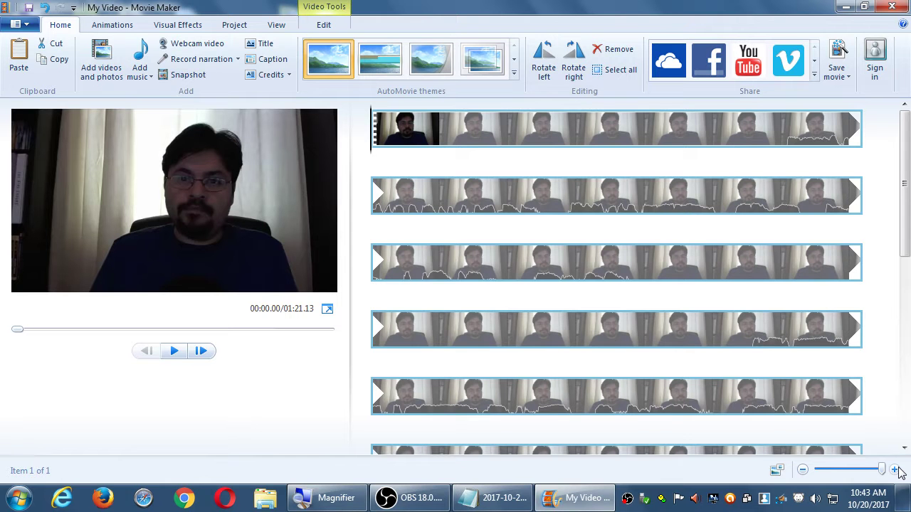
Step: Reduce the timeline level by level from the maximum scale to the minimum
left_click(803, 470)
left_click(803, 471)
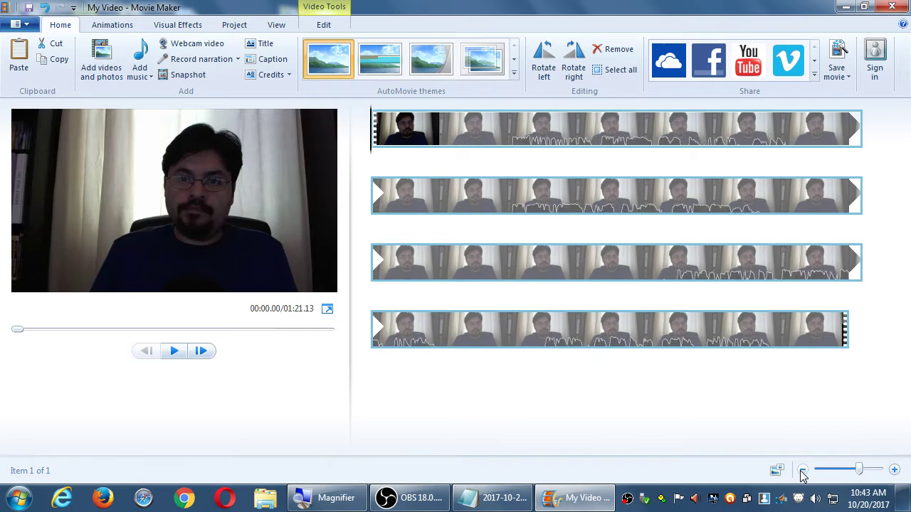
left_click(803, 471)
left_click(803, 471)
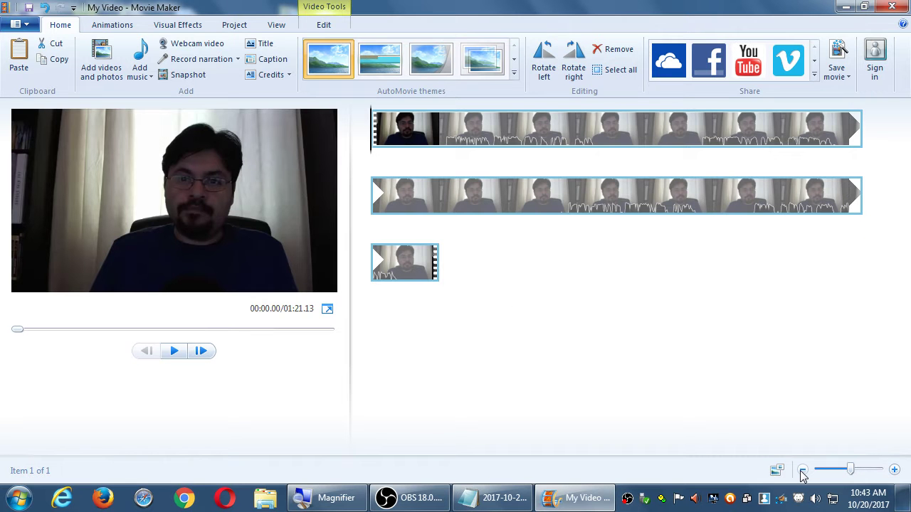
left_click(802, 471)
left_click(802, 471)
left_click(802, 471)
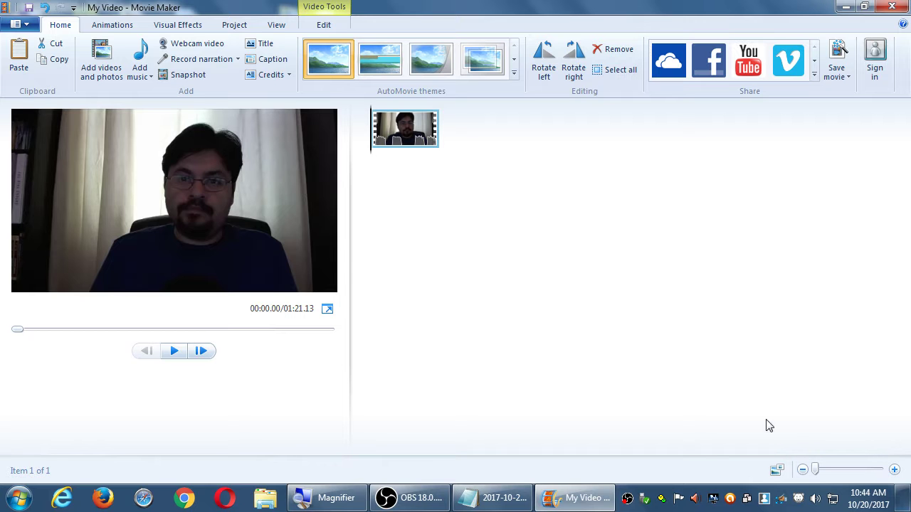
Step: Zoom the timeline to the maximum and play the clip from the start, pausing at about 8.5 seconds
left_click_drag(817, 472, 893, 471)
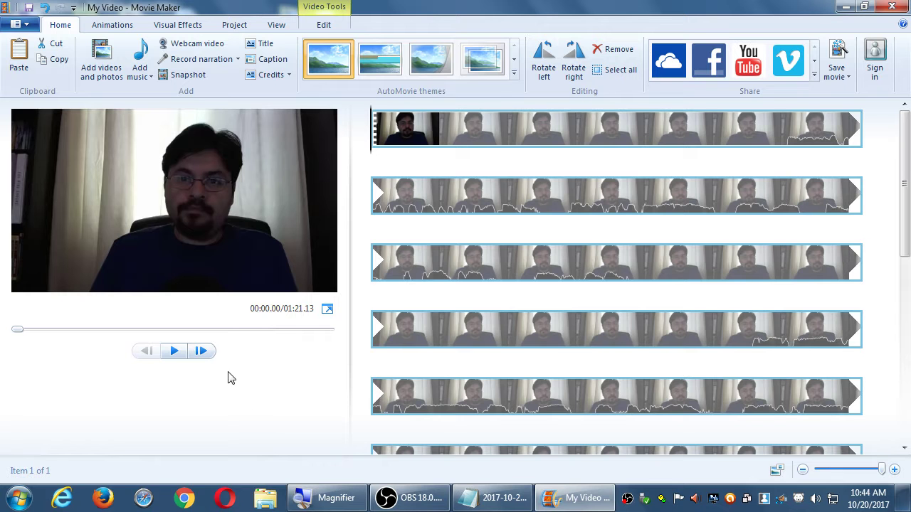
left_click(171, 358)
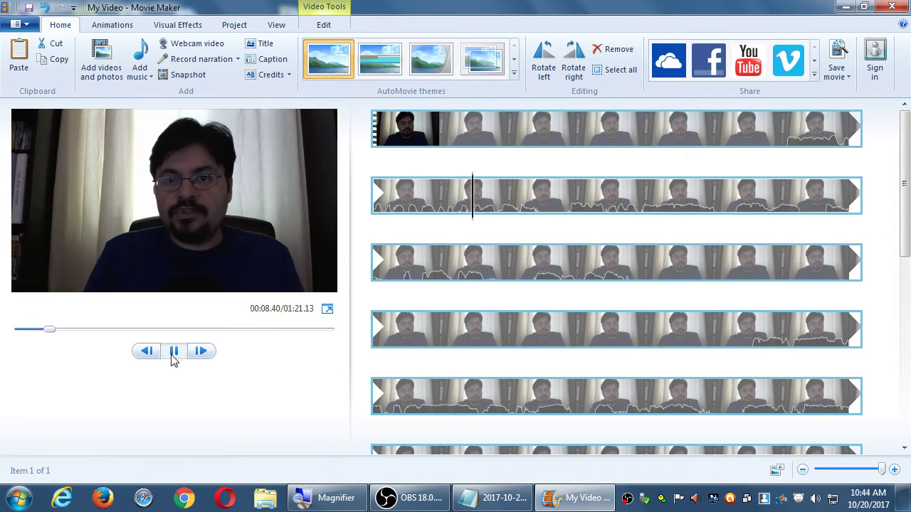
left_click(171, 358)
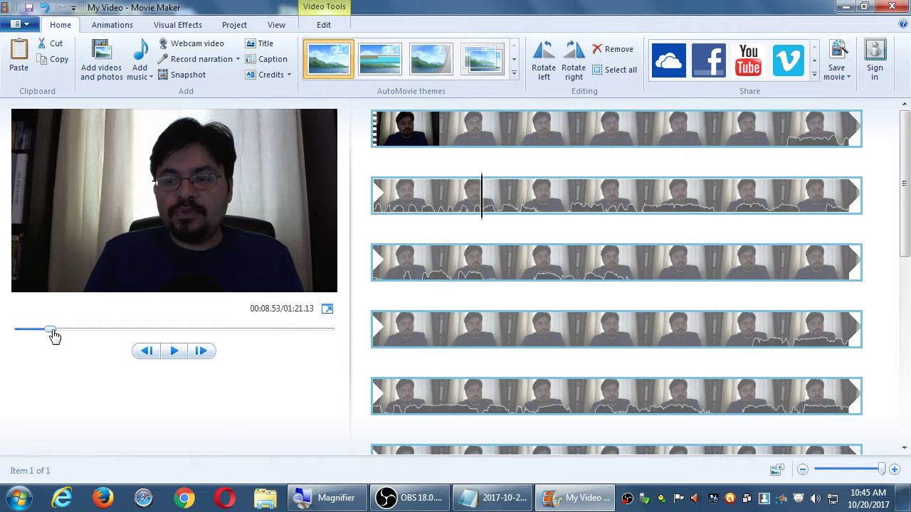
Step: Scrub back and forth through the clip and leave the playhead at 10.00 seconds
left_click_drag(53, 336, 87, 343)
left_click_drag(85, 342, 83, 342)
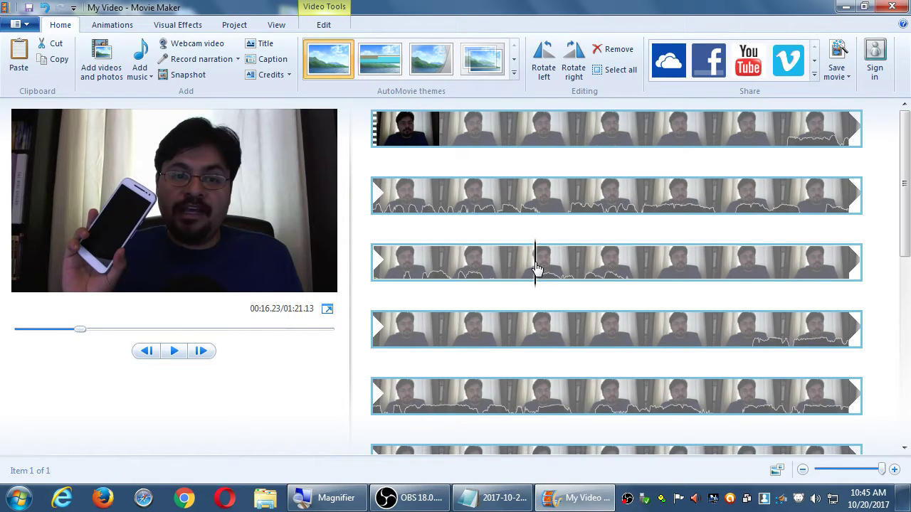
mouse_move(526, 236)
left_mouse_down()
mouse_move(522, 222)
mouse_move(408, 218)
mouse_move(708, 208)
mouse_move(618, 225)
mouse_move(492, 230)
mouse_move(631, 230)
mouse_move(565, 238)
mouse_move(563, 224)
mouse_move(505, 226)
mouse_move(515, 225)
left_mouse_up()
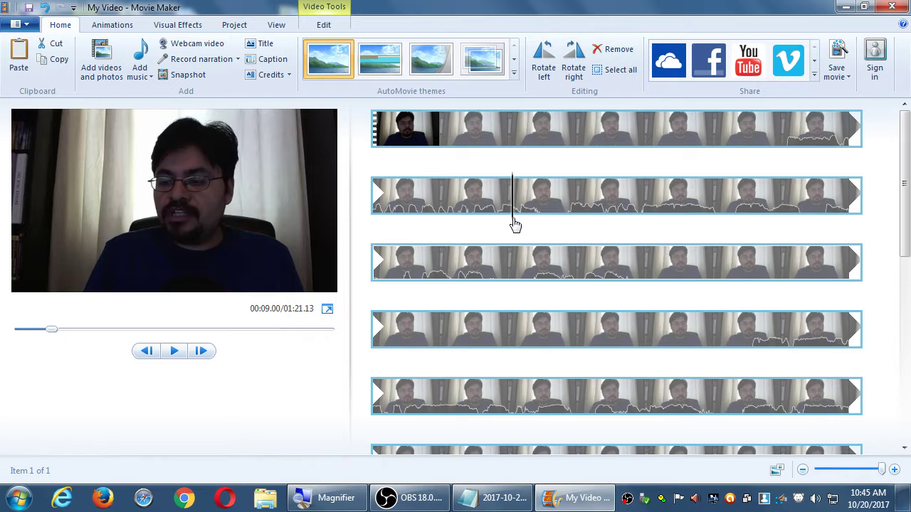
left_click_drag(516, 202, 583, 205)
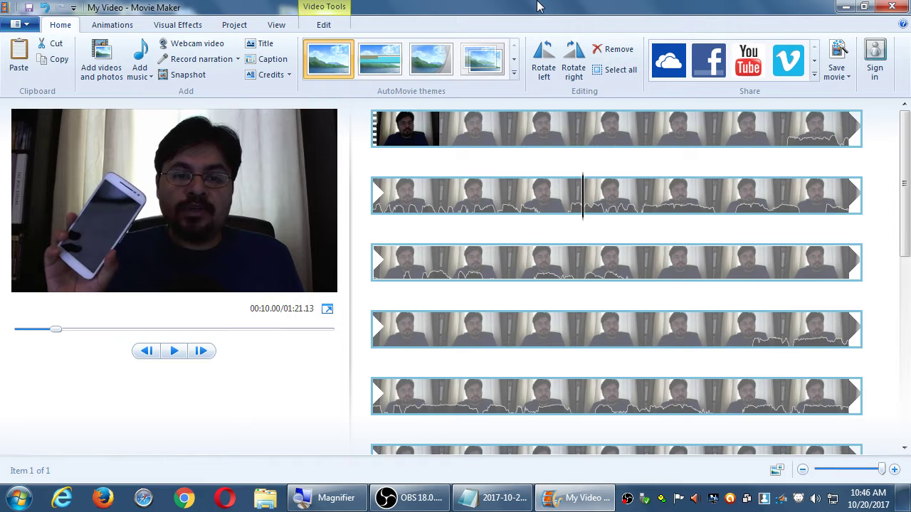
Step: Examine the timeline to its end, and place the playhead at 5.93 seconds, just before the first audio waveform
scroll(684, 249, "down", 5)
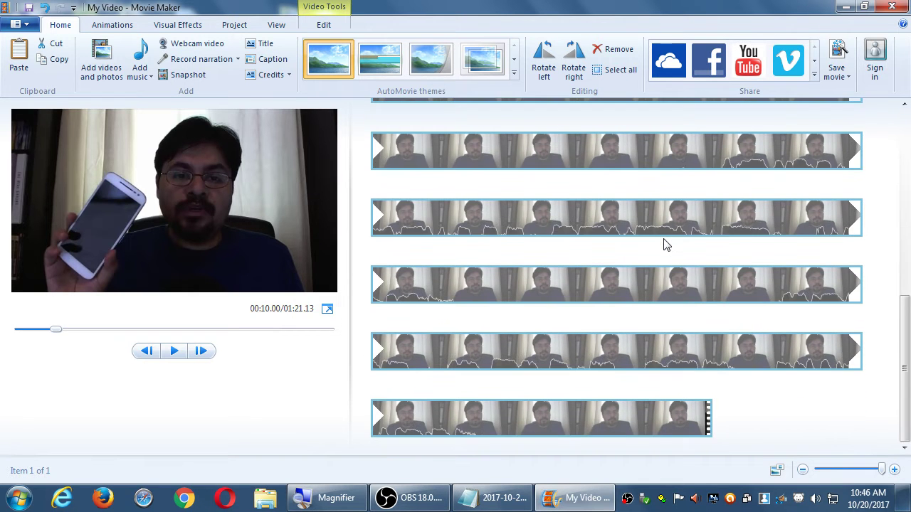
scroll(665, 244, "up", 5)
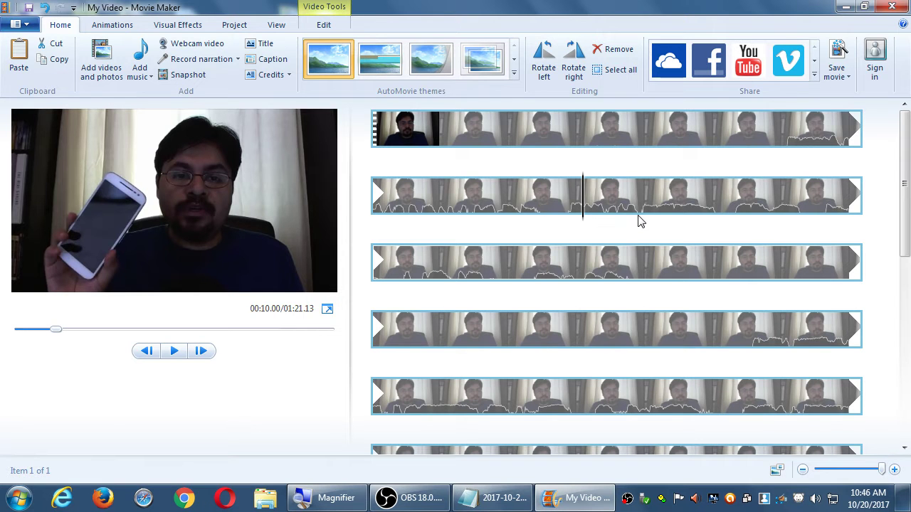
left_click(715, 139)
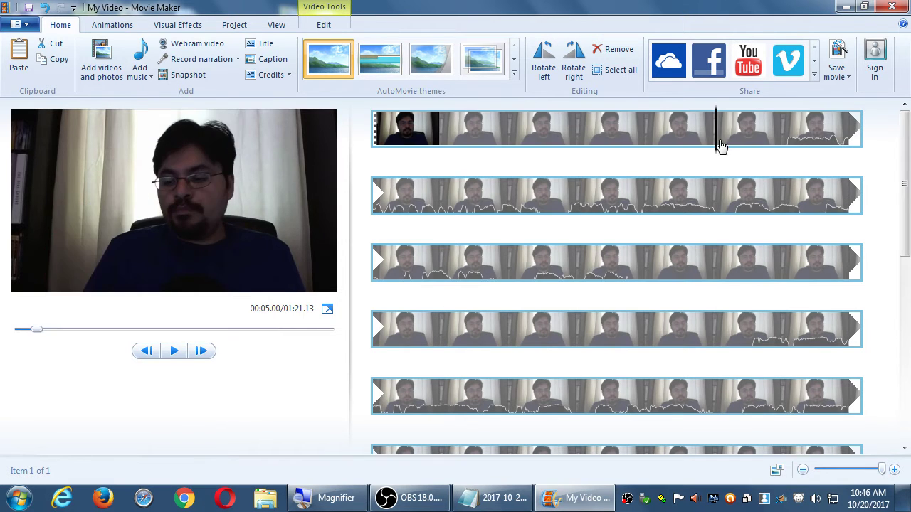
left_click(780, 153)
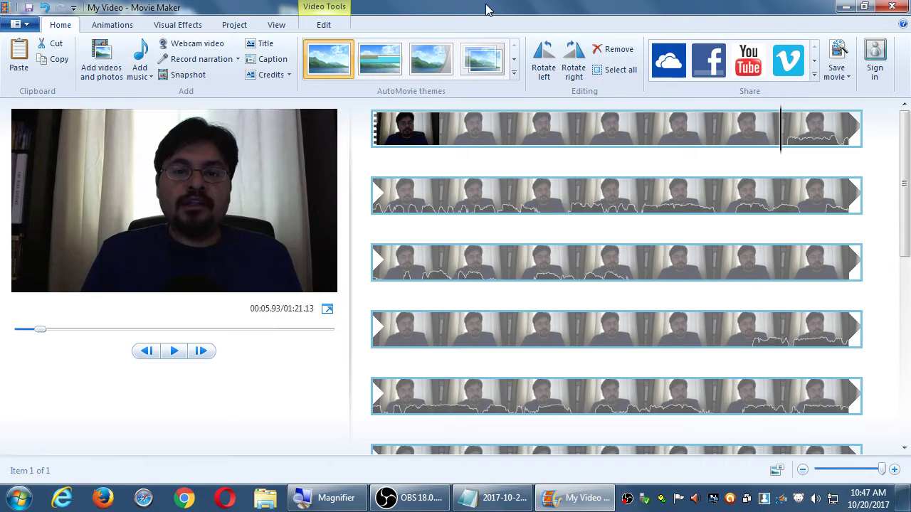
Step: Scrub across the silent stretch between about 17.6 and 26.3 seconds, returning the playhead to its beginning
left_click(580, 272)
left_click_drag(580, 274, 630, 278)
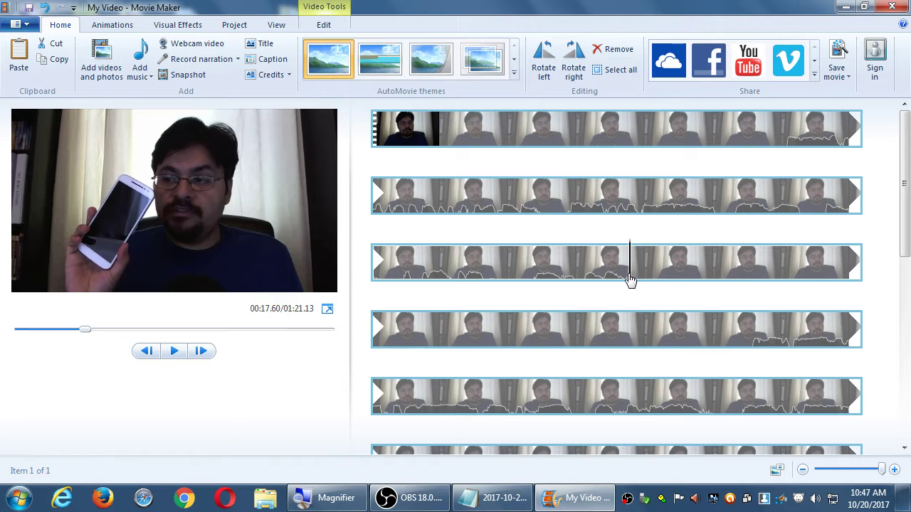
left_click_drag(620, 331, 751, 357)
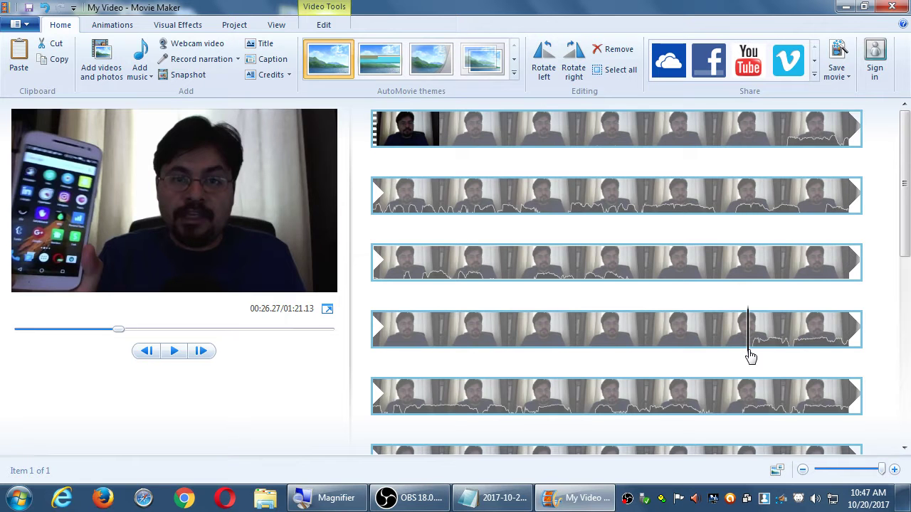
left_click_drag(751, 356, 645, 292)
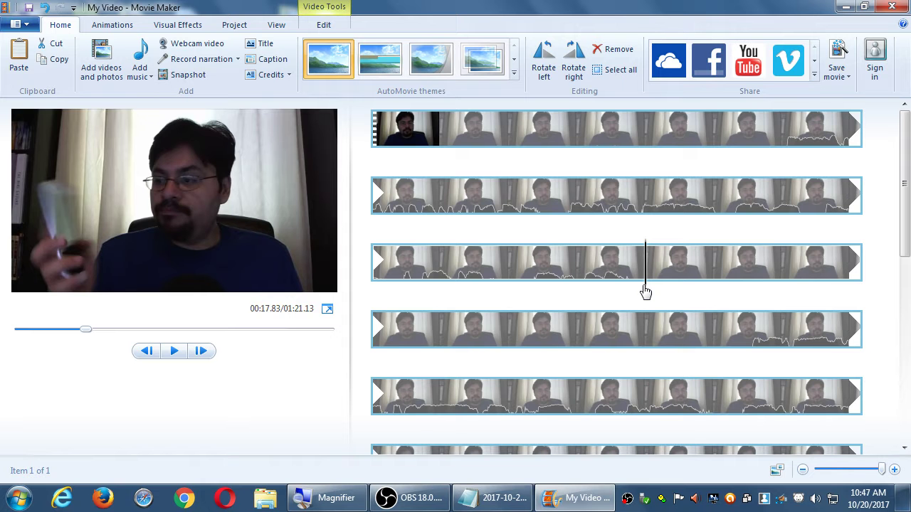
Step: Play the clip from just before the first audio waveform and pause at about 10.8 seconds
left_click(757, 139)
key("space")
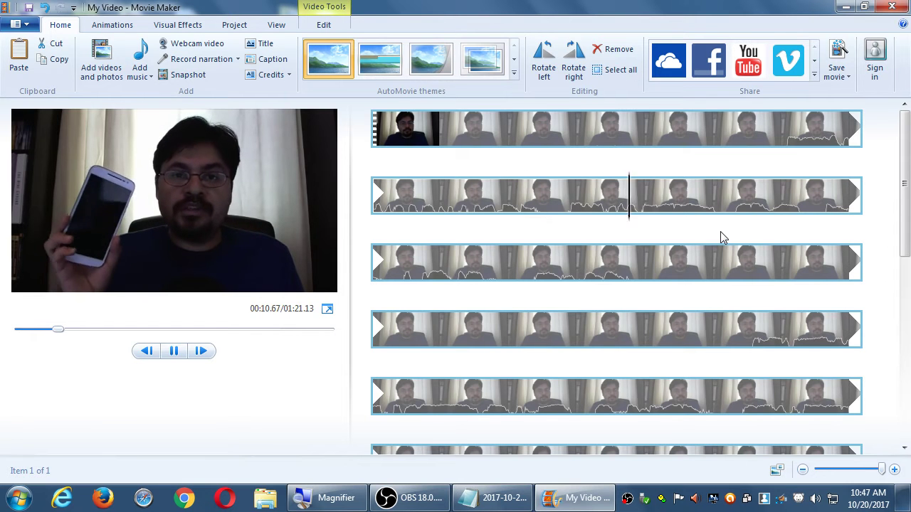
key("space")
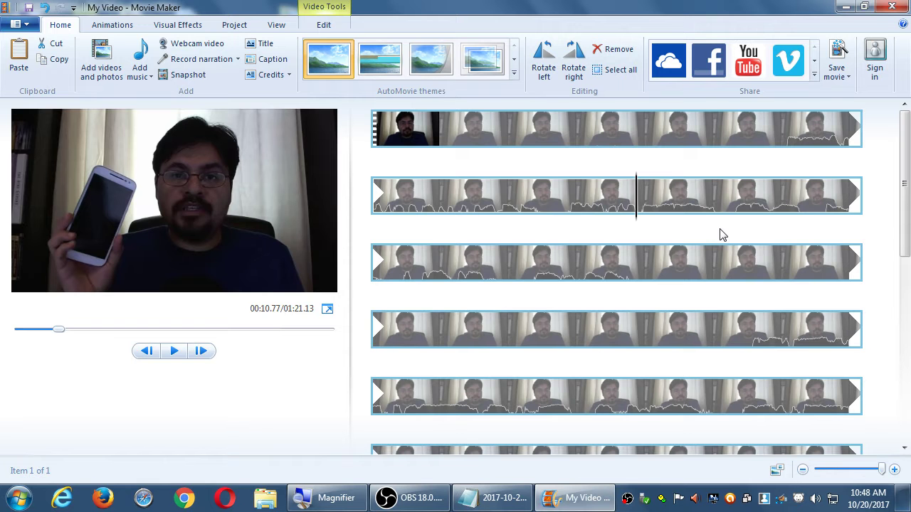
Step: Switch to the Notepad notes and add a "Tips:" heading with the indented line "Try to record your video as bright as possible beforehand"
left_click(521, 504)
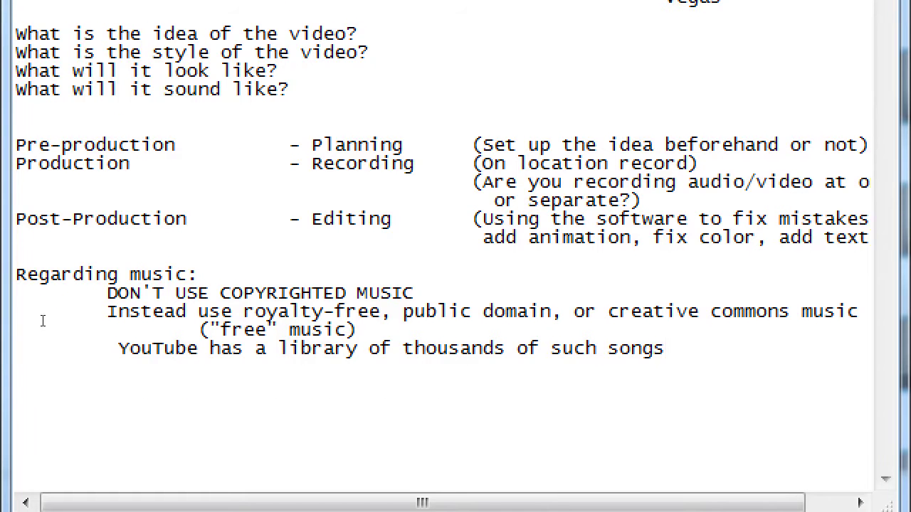
key("Return")
key("Return")
type("Tips:")
key("Return")
key("Tab")
type("Try to record y")
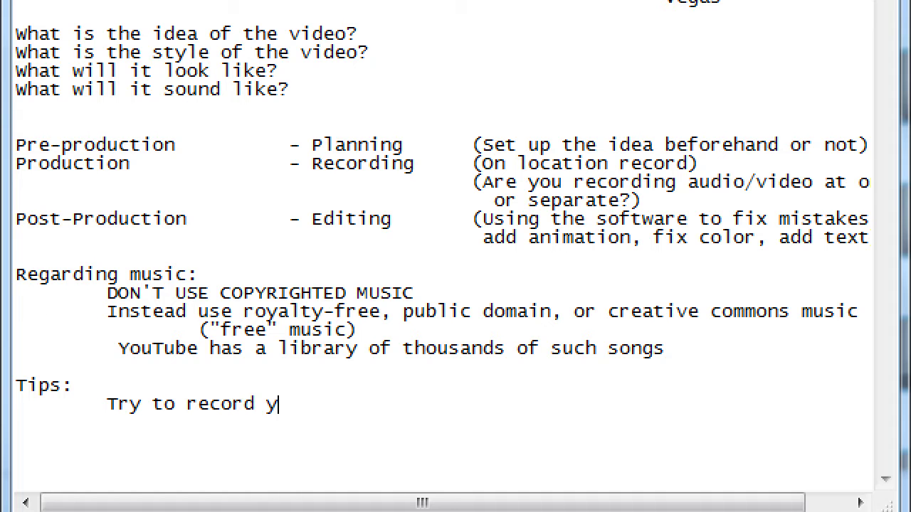
type("our video a")
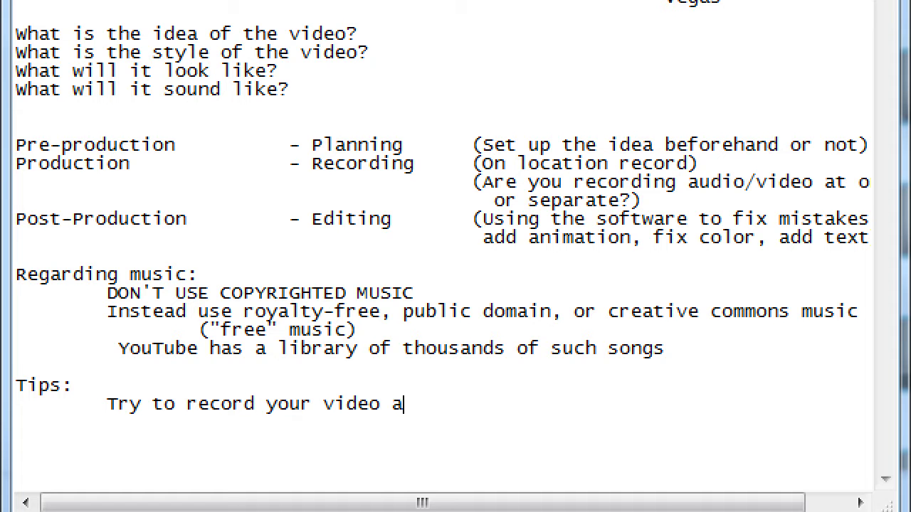
type("s bright as")
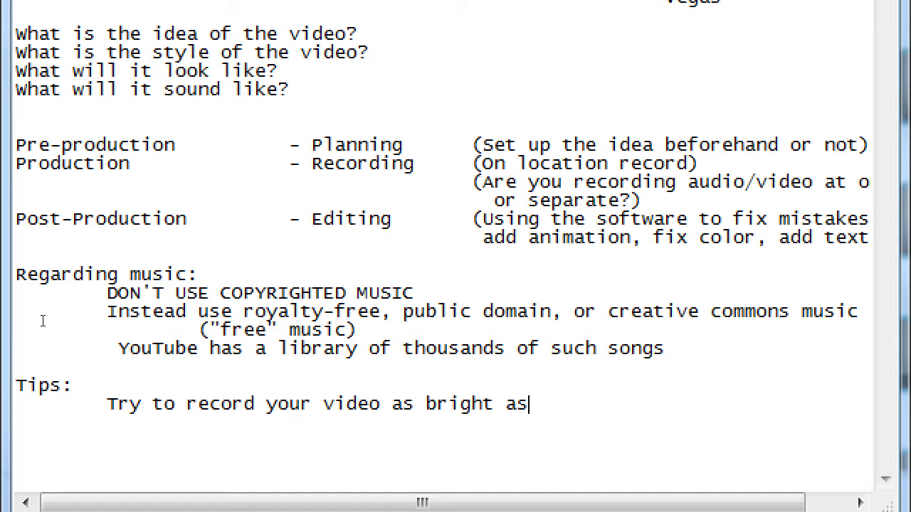
type(" possible")
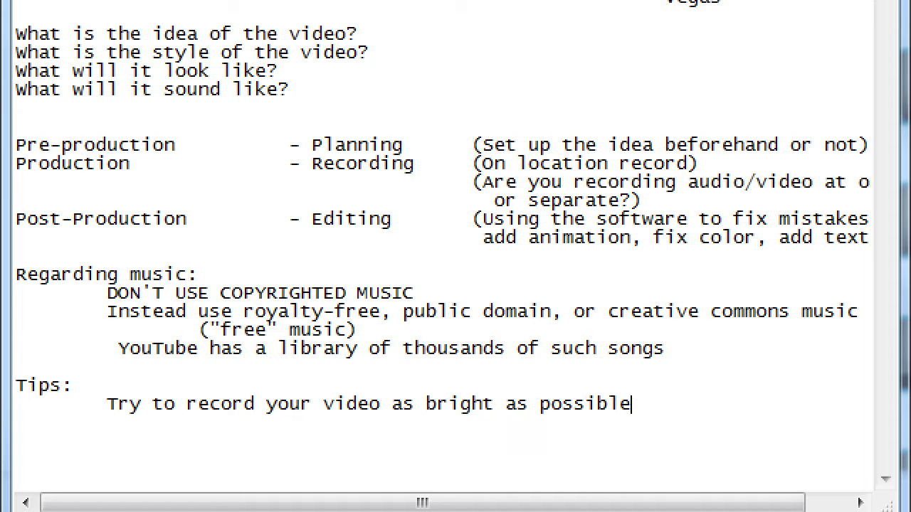
type(" beforehand")
key("Return")
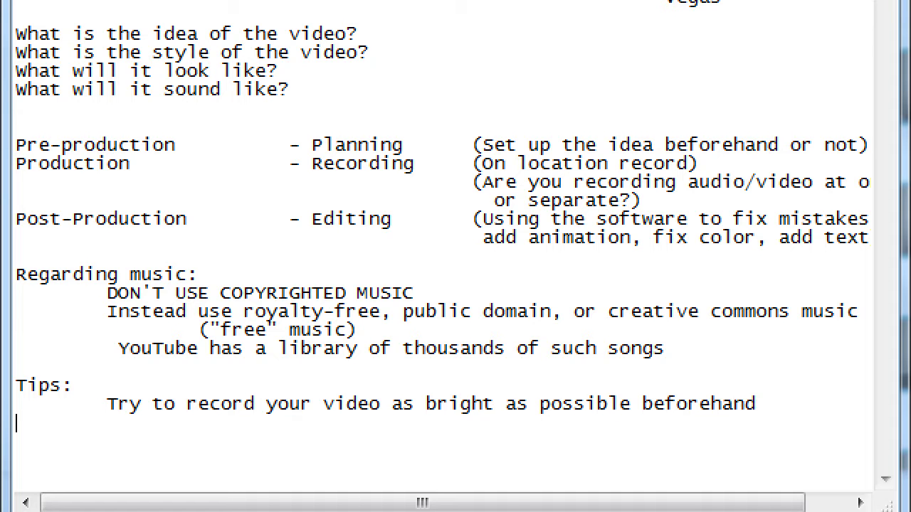
Step: Add a second indented tip reading "Try to record your sound as loud as possible beforehand"
key("Tab")
type("Try to record your sound")
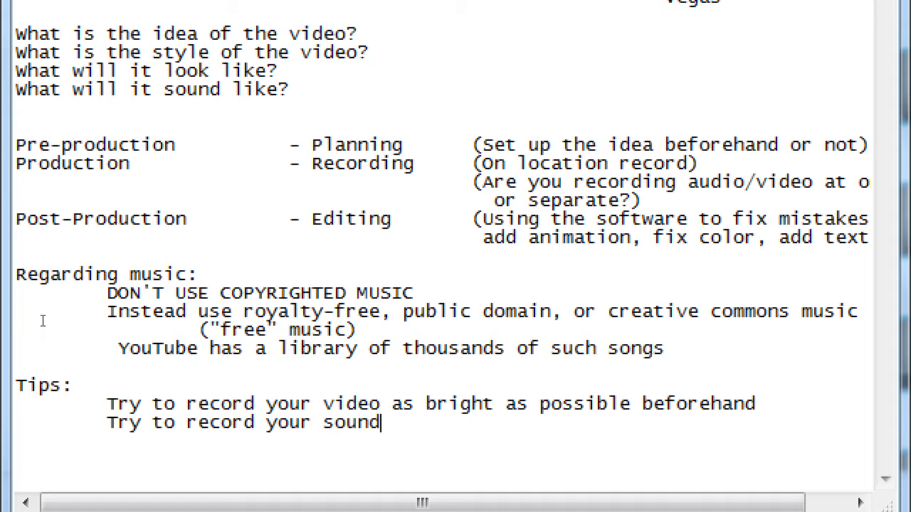
type(" as loud as")
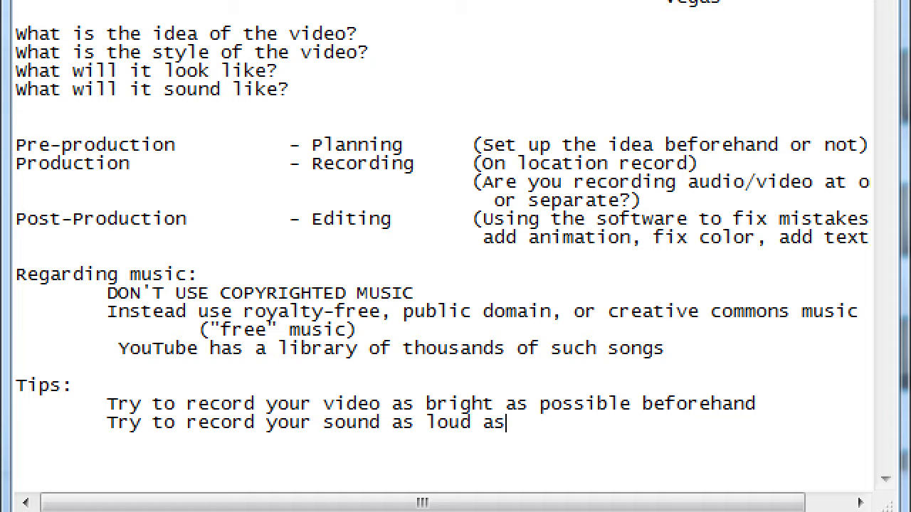
type(" possibl")
type("efeho")
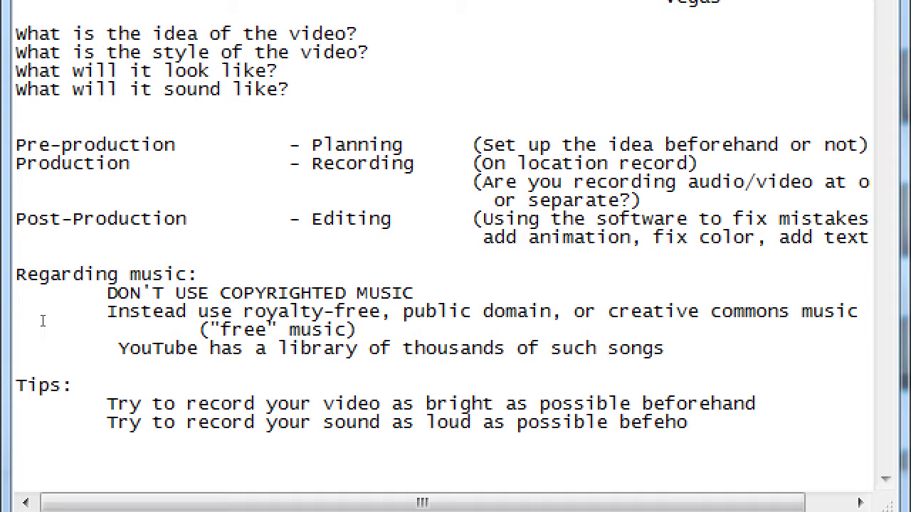
key("BackSpace")
key("BackSpace")
key("BackSpace")
type("orehand")
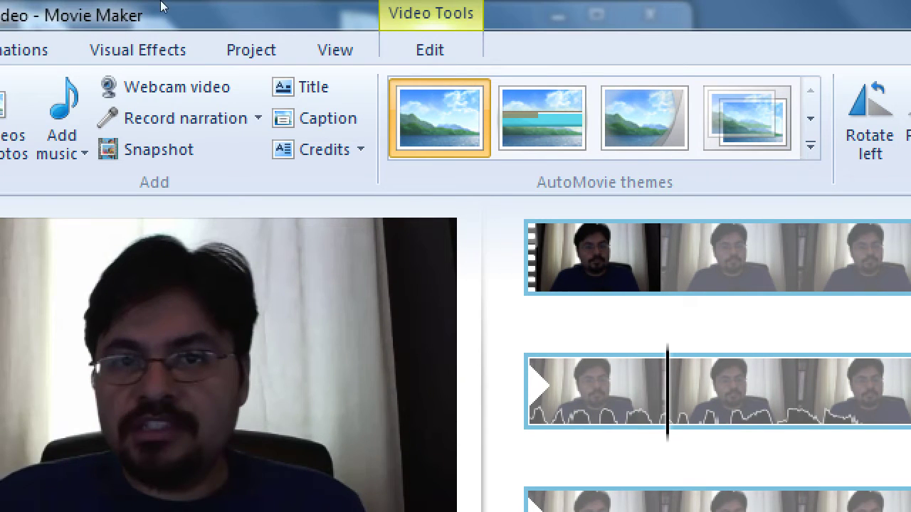
Step: Set the clip's speed to 2x, play it and pause at about 5.6 seconds
key("alt+j")
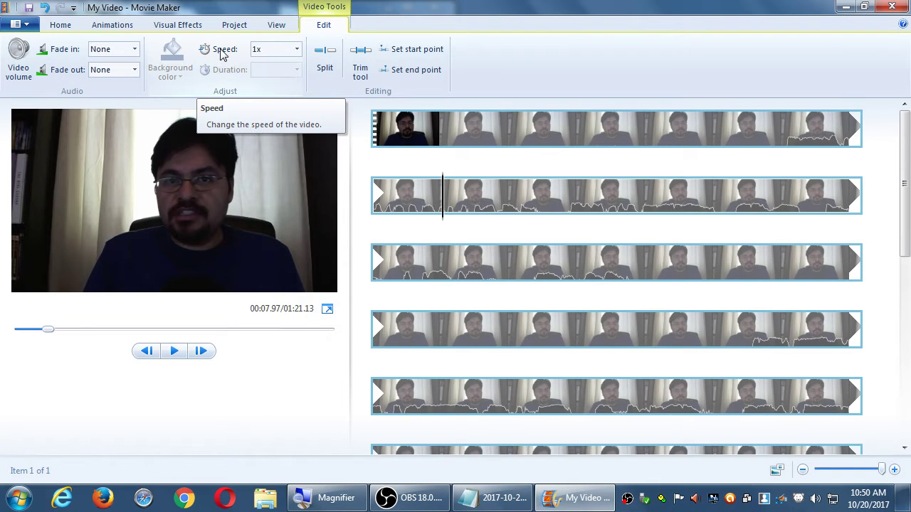
left_click(297, 50)
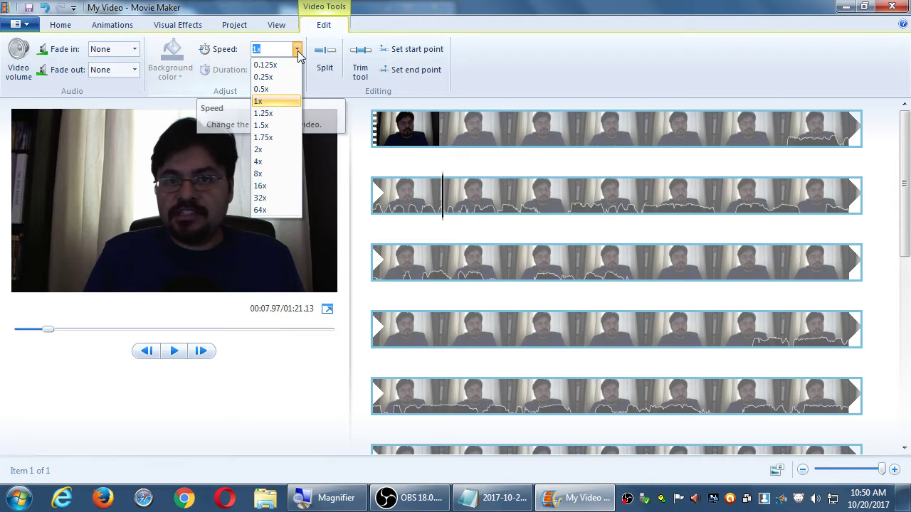
left_click(272, 150)
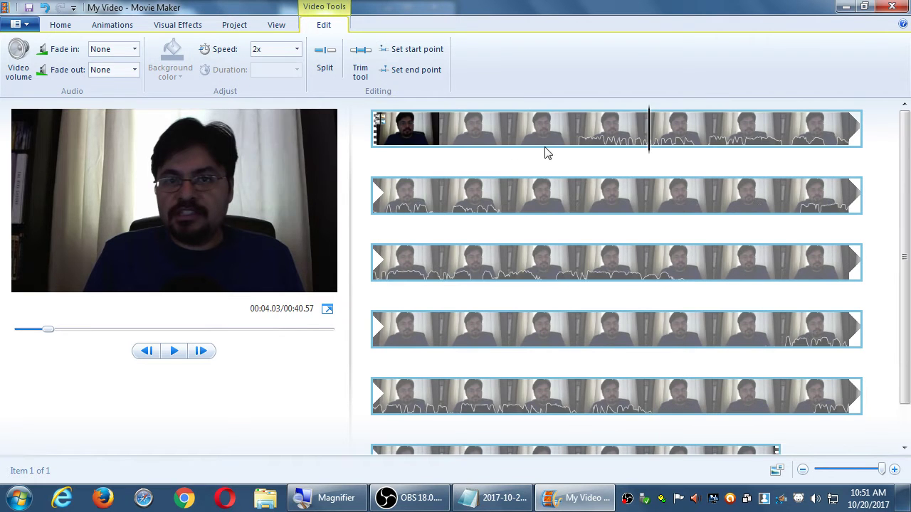
left_click(511, 136)
key("space")
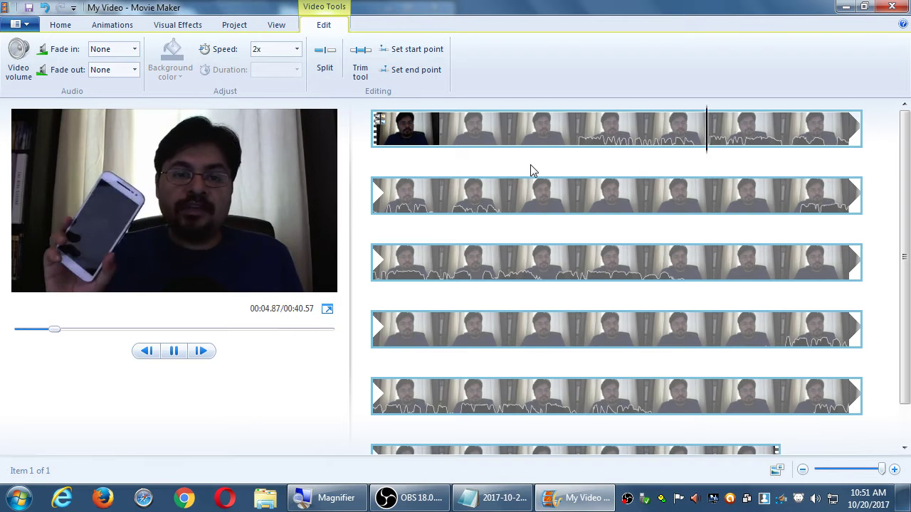
key("space")
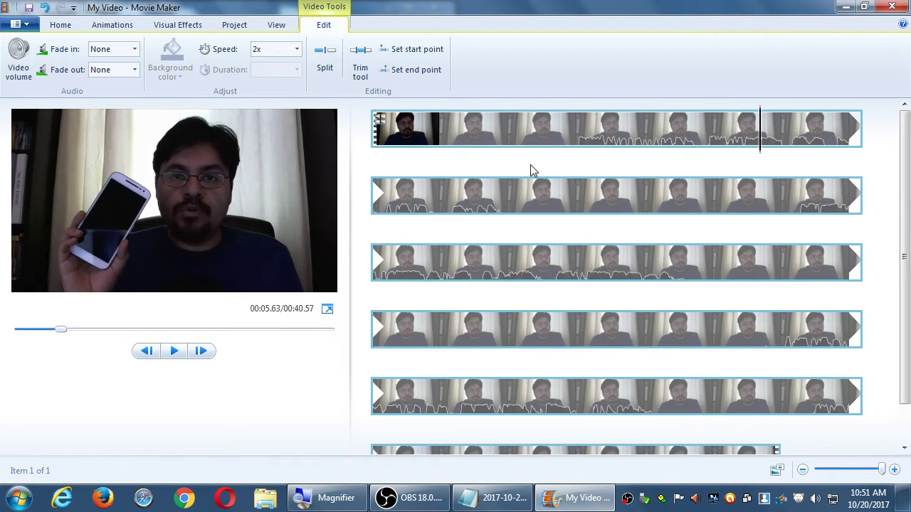
Step: Set the clip's speed to 8x and play it up to about 4 seconds
left_click(511, 128)
left_click(297, 49)
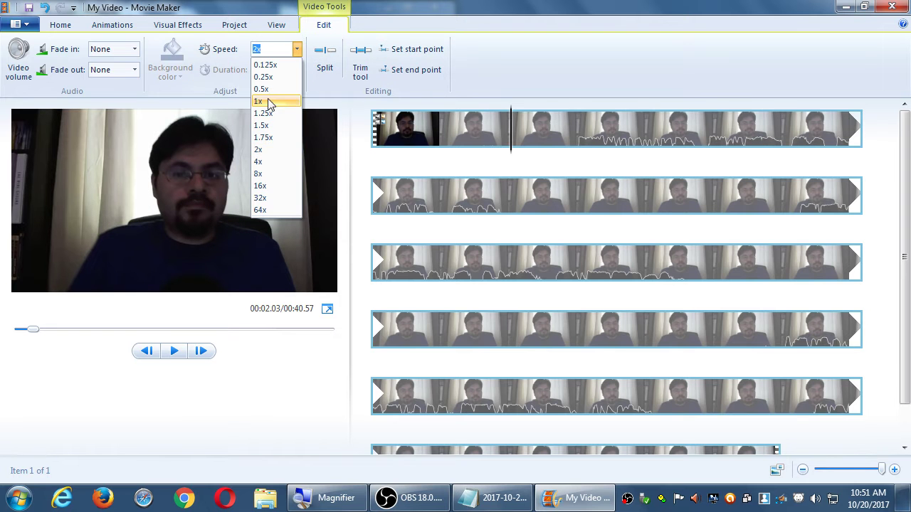
left_click(270, 174)
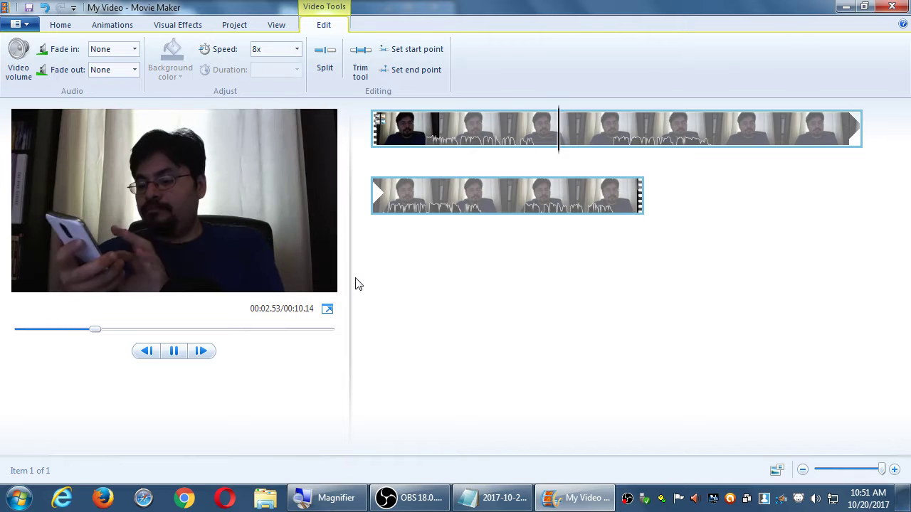
key("space")
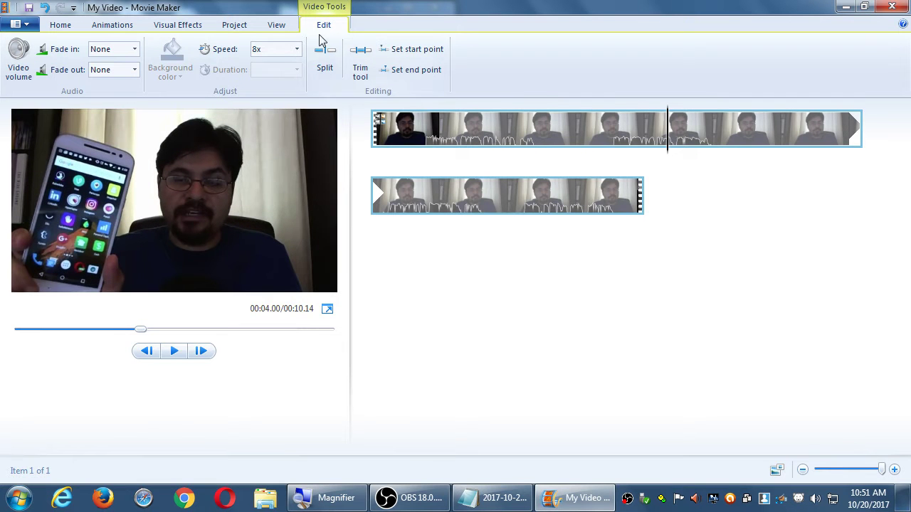
Step: Set the clip's speed to 64x and play it from the beginning to the end
left_click(297, 50)
left_click(264, 211)
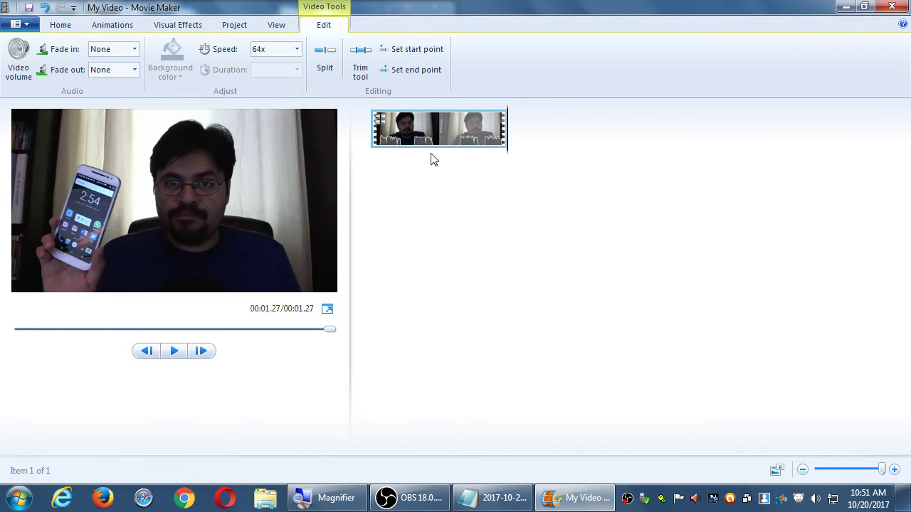
key("Home")
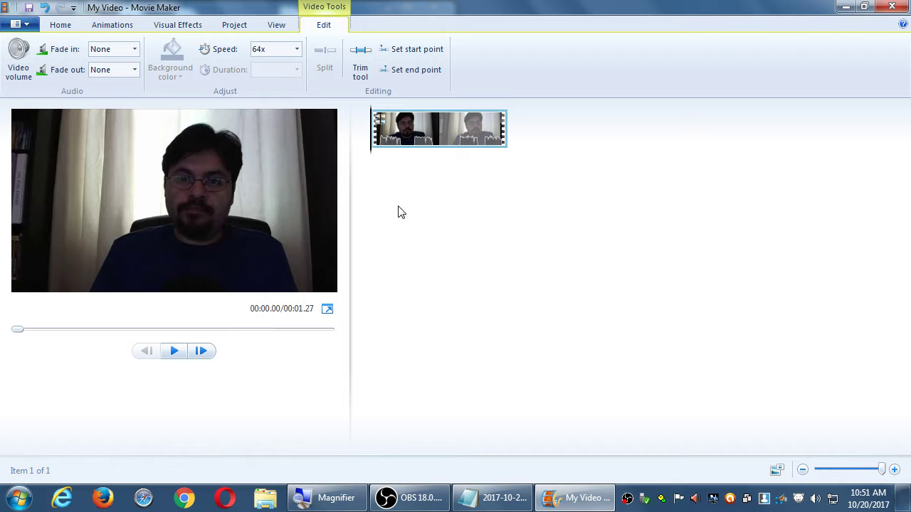
key("space")
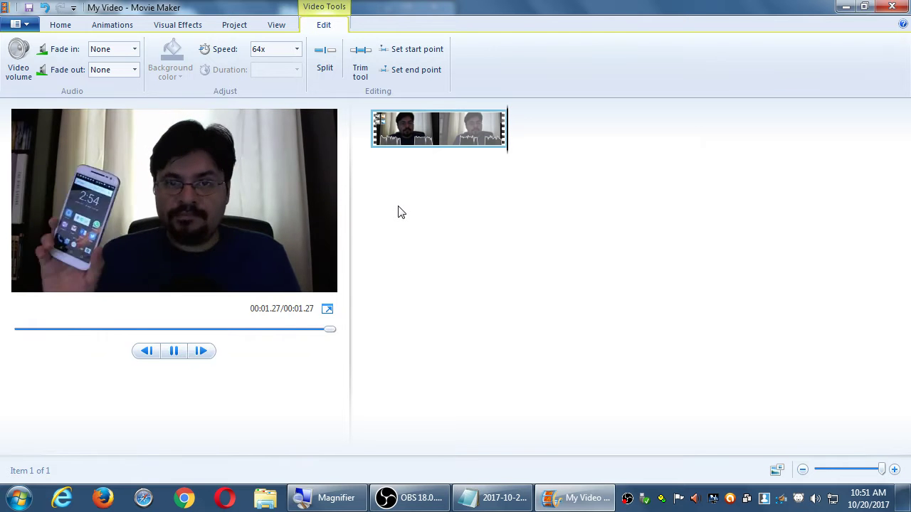
key("space")
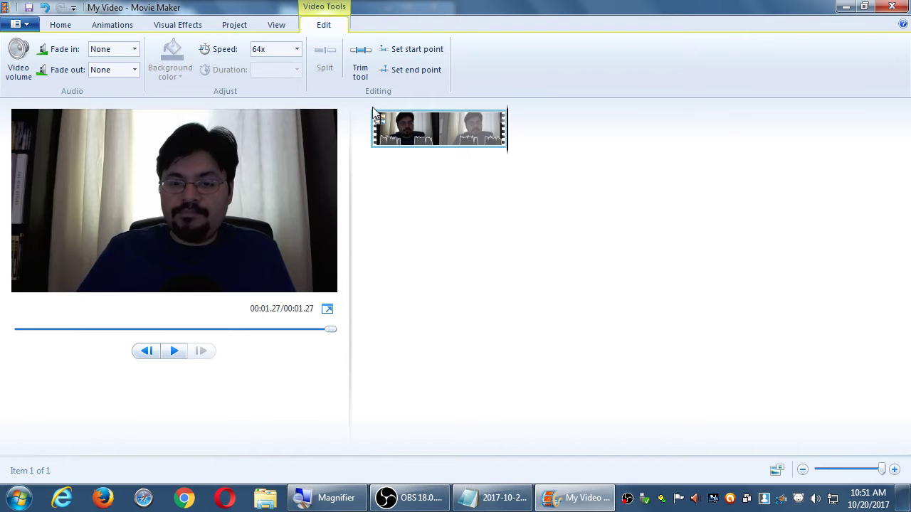
Step: Reset the clip's speed to 1x and place the playhead at about 5 seconds, before the first audio waveform
left_click(297, 49)
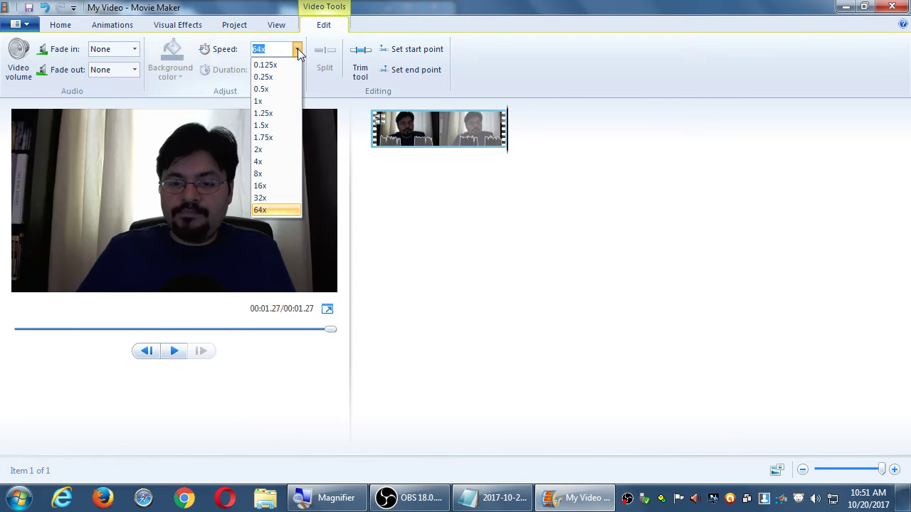
left_click(284, 103)
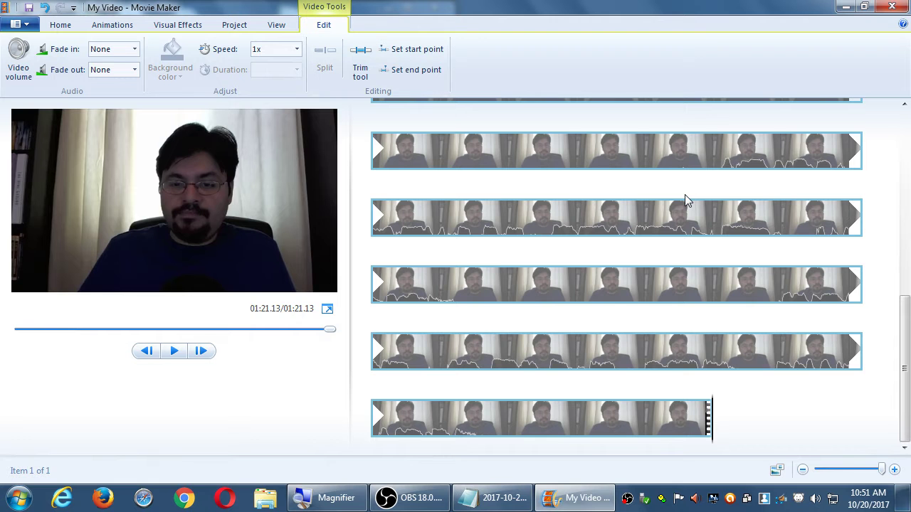
scroll(686, 199, "up", 5)
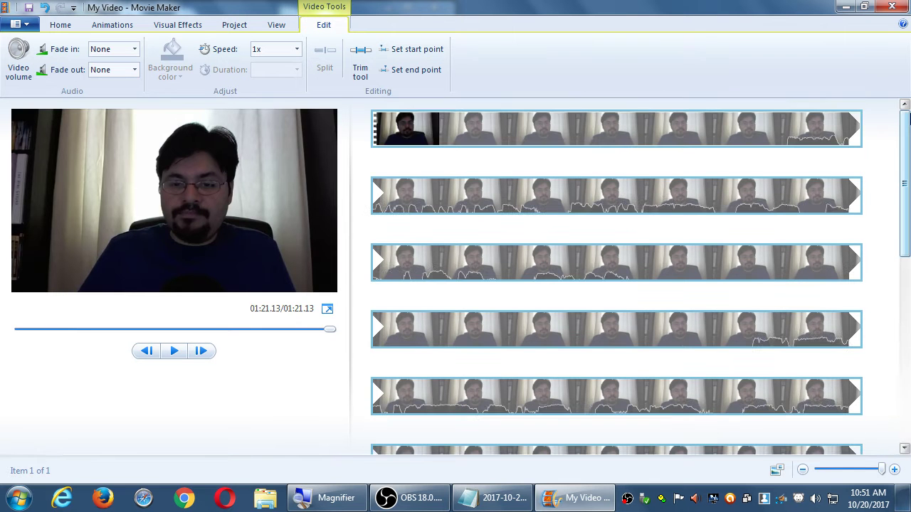
left_click(753, 127)
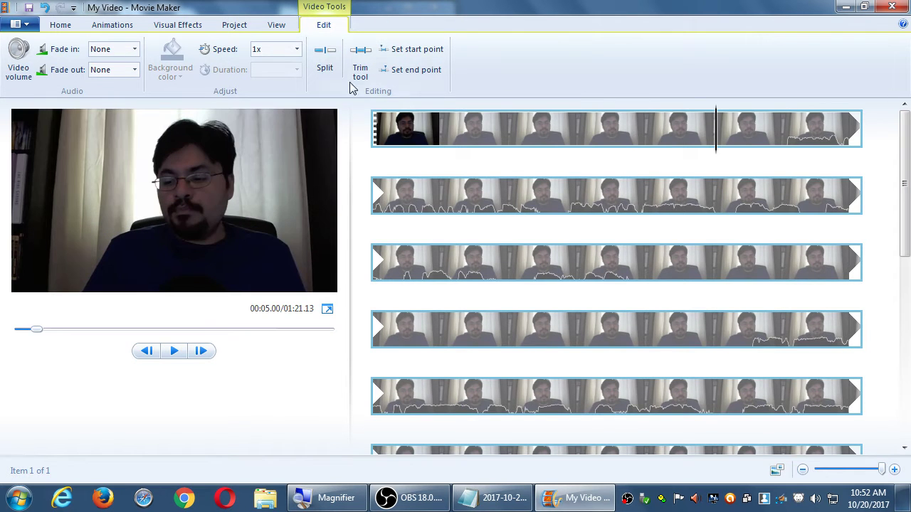
Step: Slow the clip to 0.5x and play it from about 10 to 23 seconds
left_click(296, 49)
left_click(280, 88)
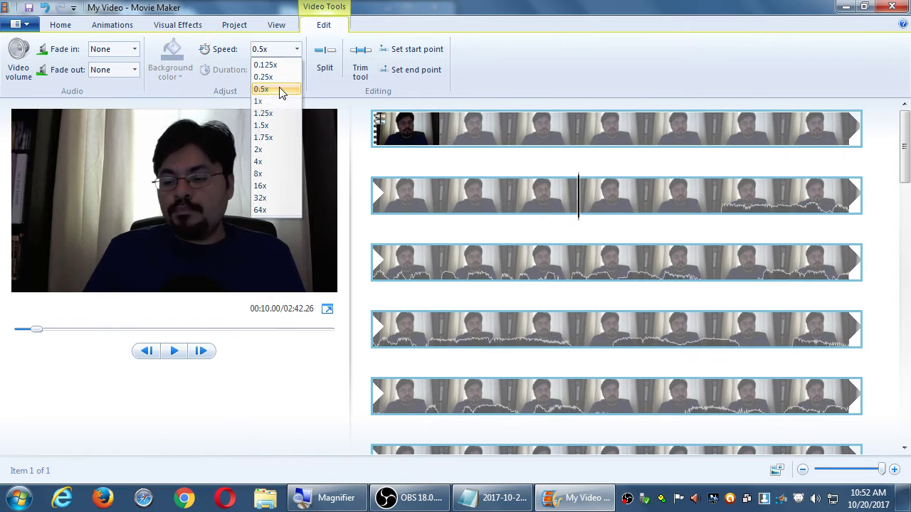
key("space")
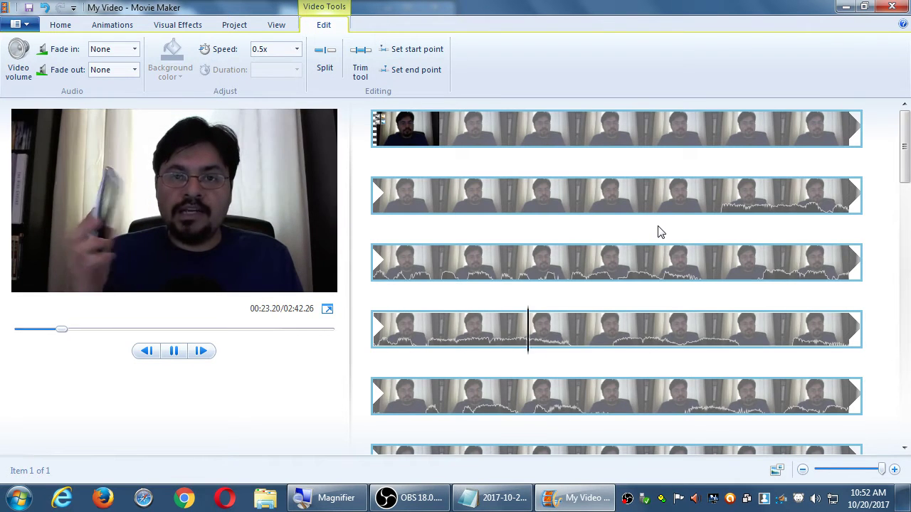
key("space")
Step: Slow the clip to 0.125x and play the first waveform section from about 47 to 54 seconds
left_click(691, 209)
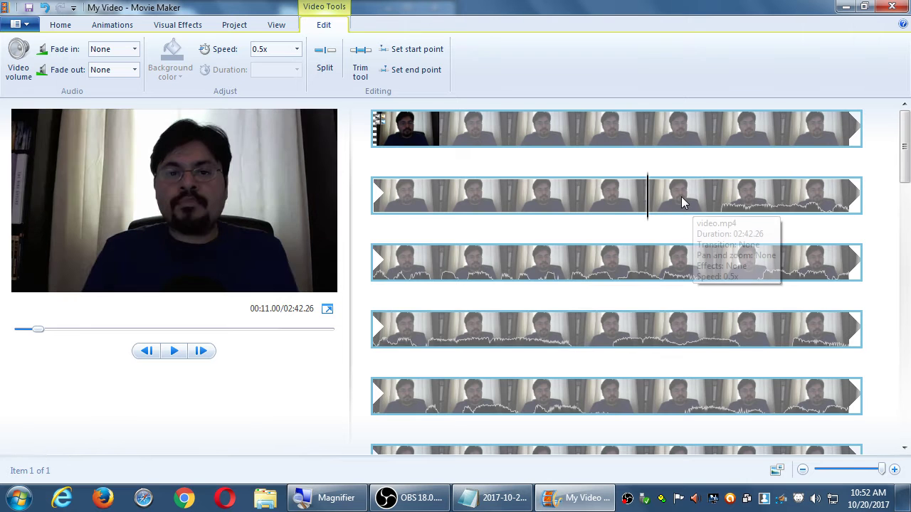
left_click(296, 52)
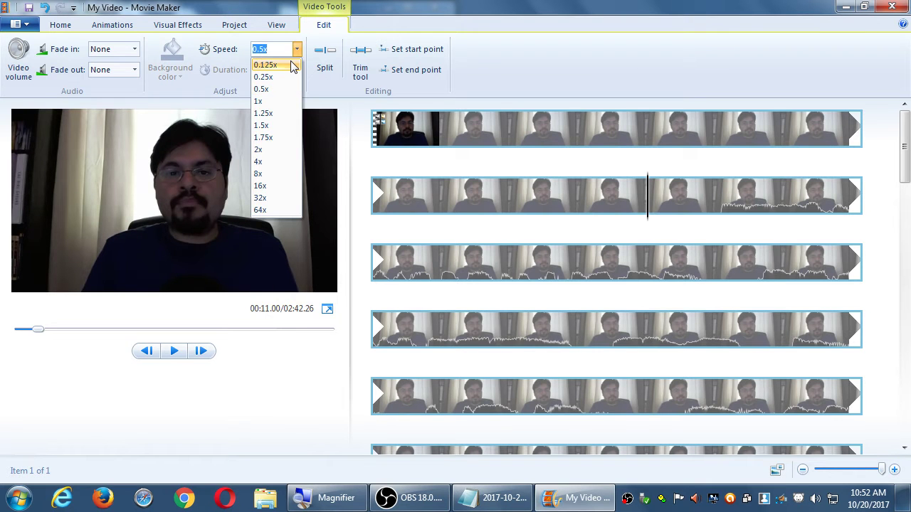
left_click(292, 66)
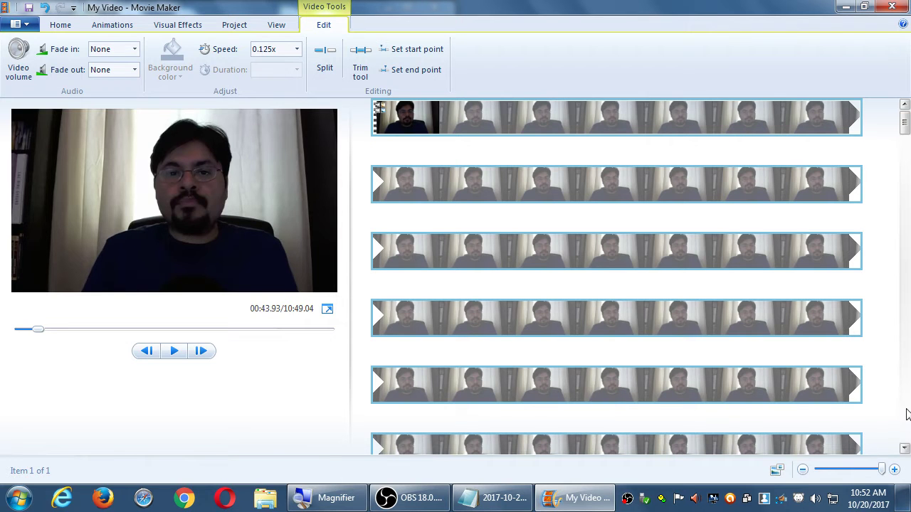
scroll(906, 417, "down", 1)
left_click(741, 186)
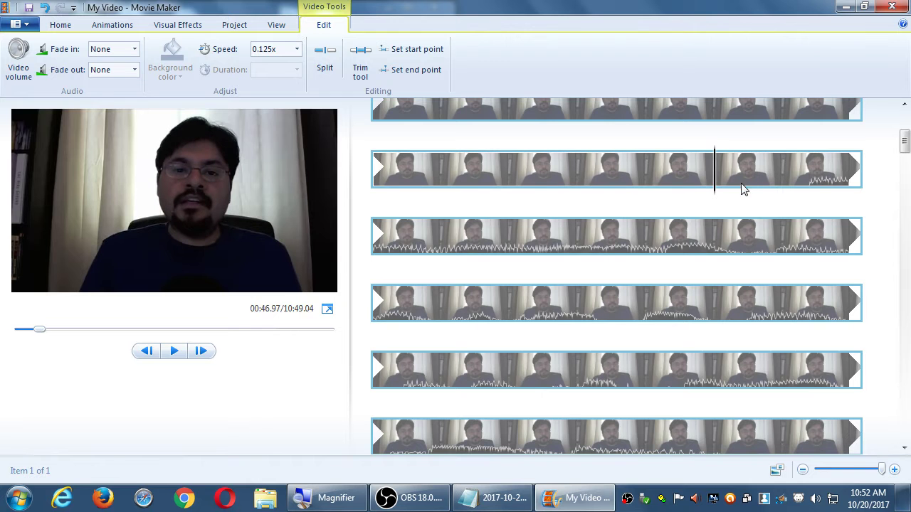
key("space")
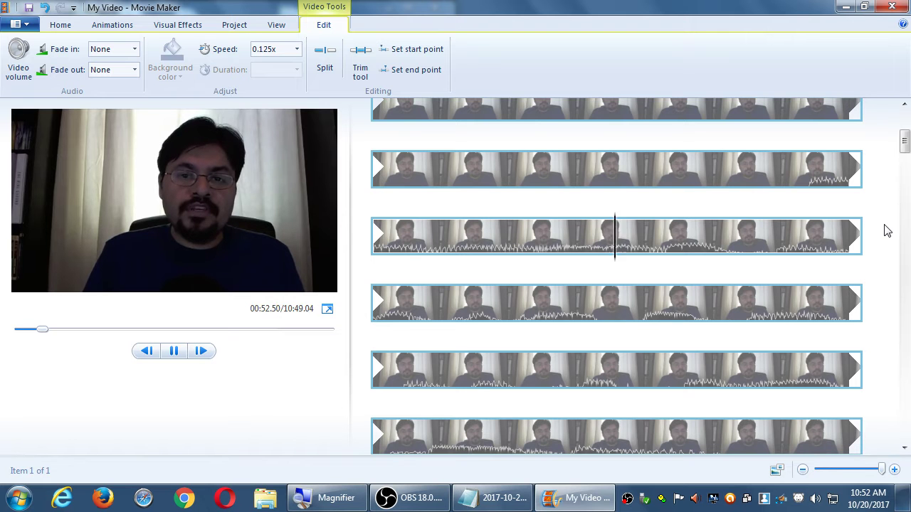
key("space")
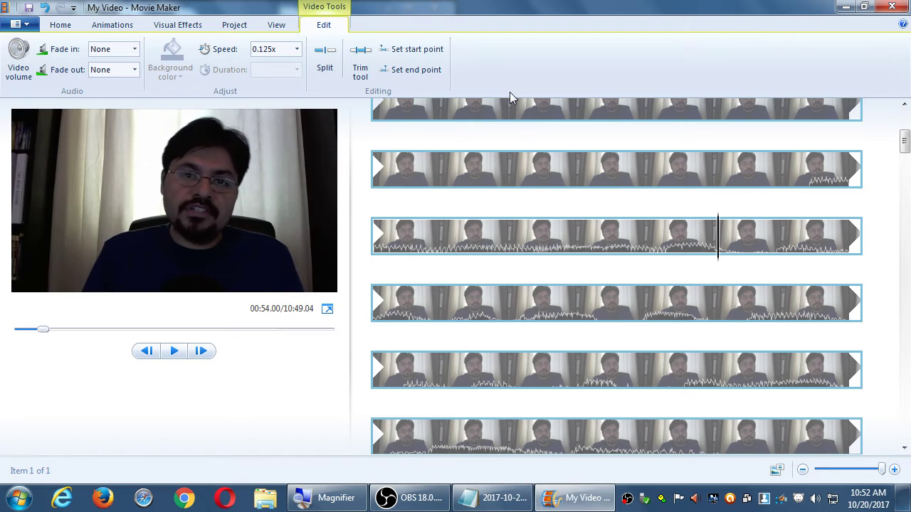
Step: Return the clip's speed from slow motion to 1x
left_click(297, 50)
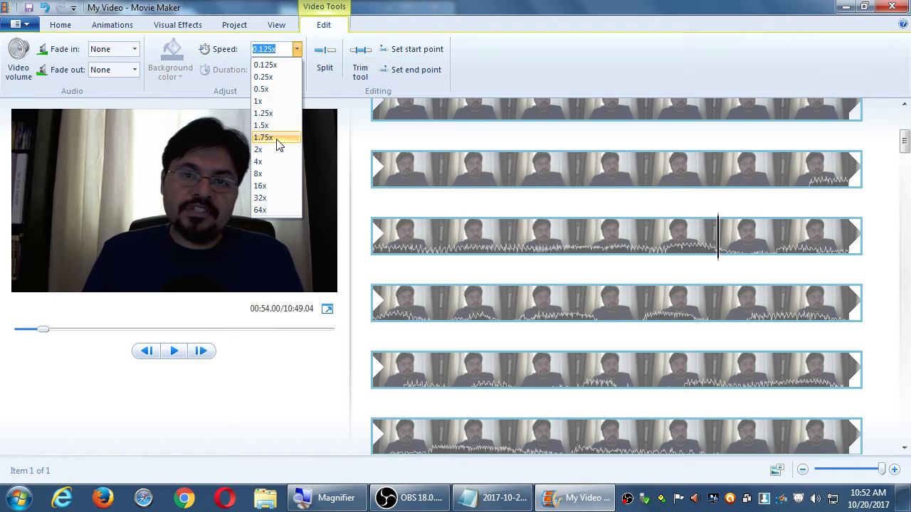
left_click(265, 103)
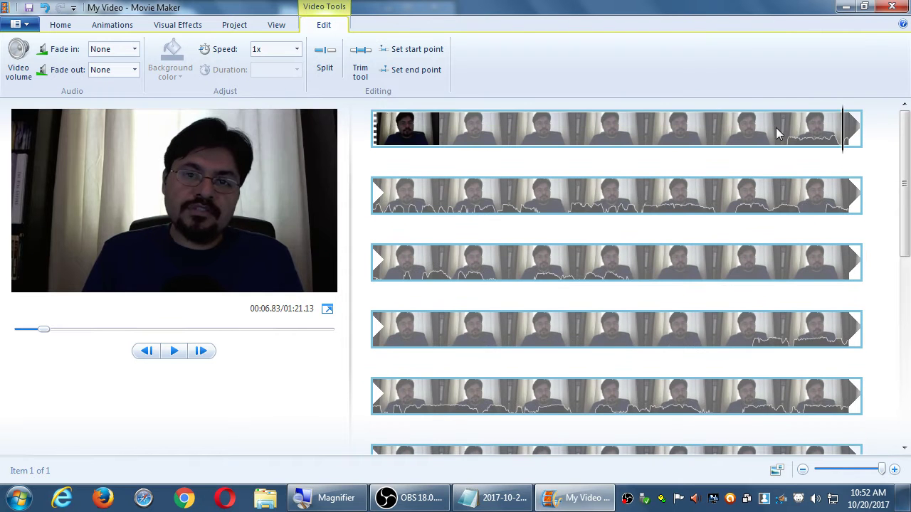
Step: Try the visual-effects brightness at both extremes and leave the clip at maximum brightness
left_click(191, 27)
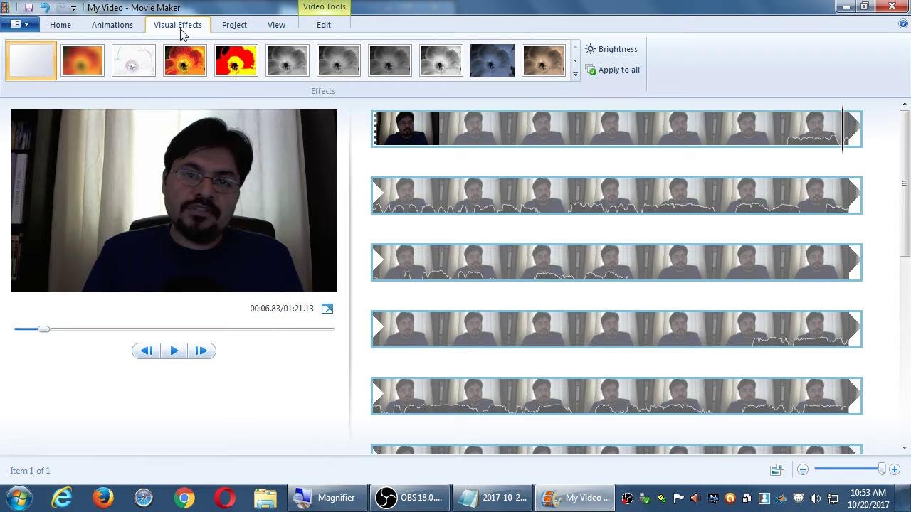
left_click(614, 53)
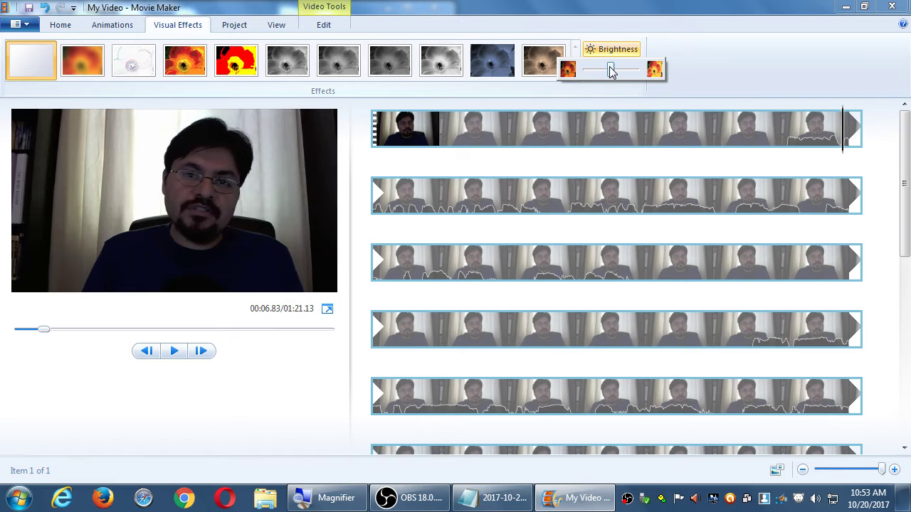
left_click_drag(611, 71, 634, 73)
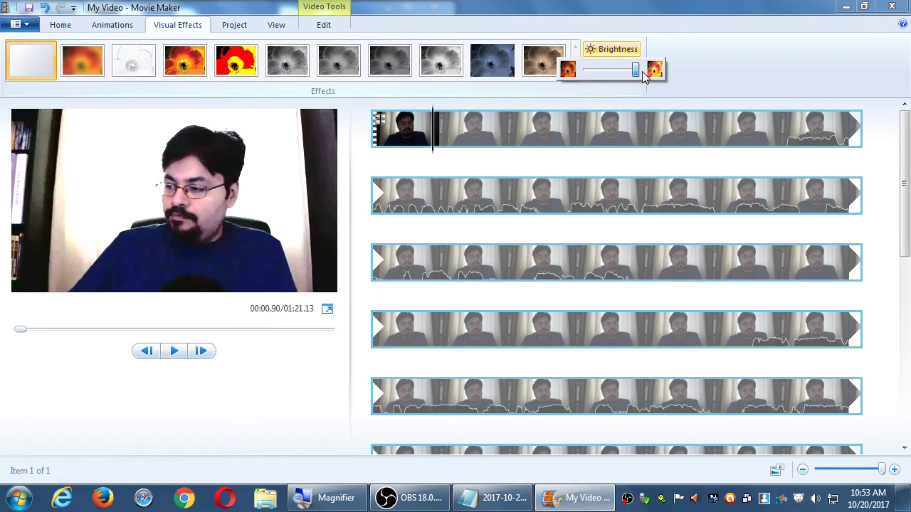
left_click_drag(635, 74, 587, 78)
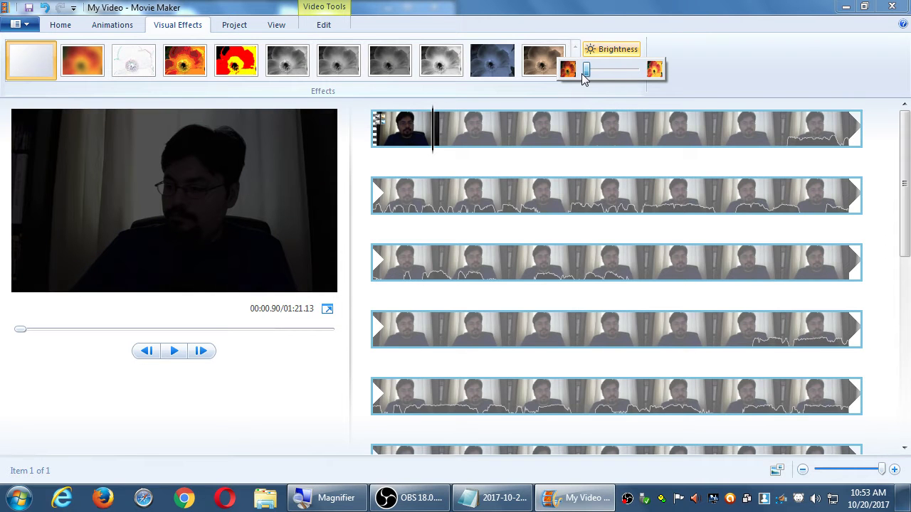
left_click_drag(587, 71, 635, 72)
Step: Inspect the brightened picture at about 3, 9, 9.7 and 5 seconds and check the brightness setting
left_click(580, 124)
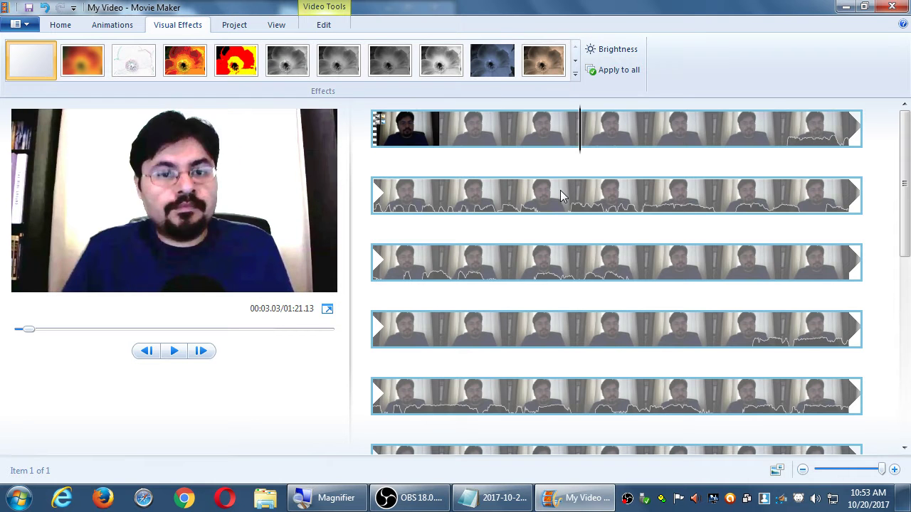
left_click(511, 195)
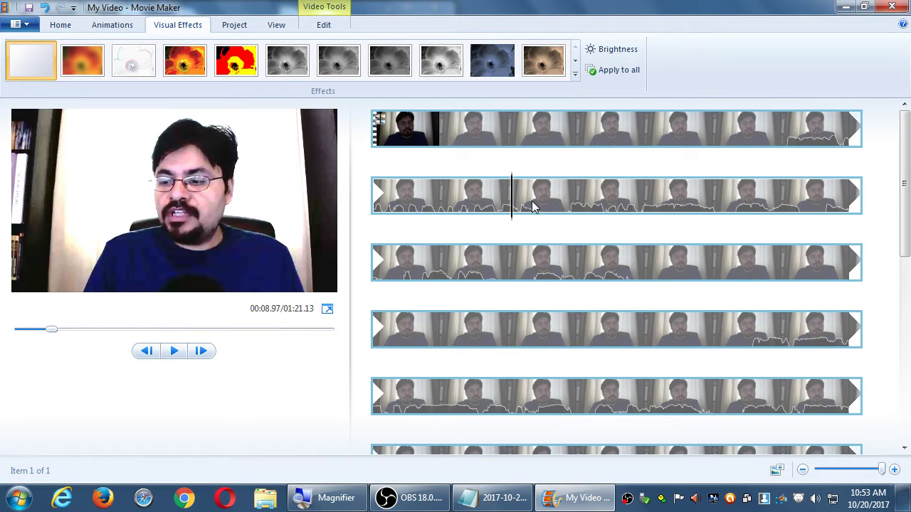
left_click(560, 203)
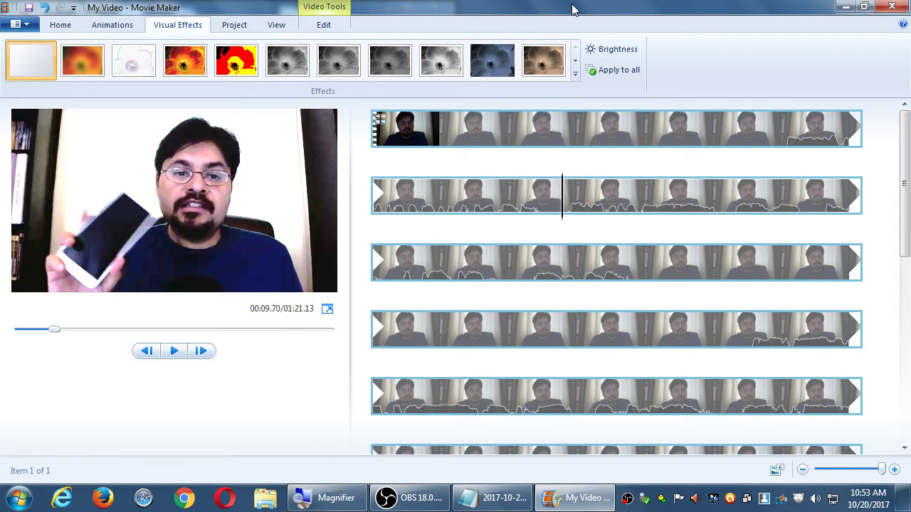
left_click(601, 51)
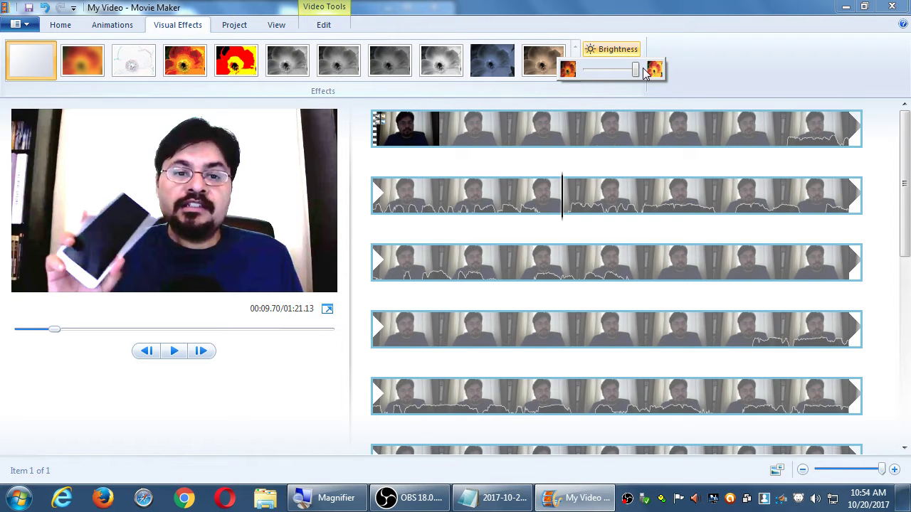
left_click(757, 139)
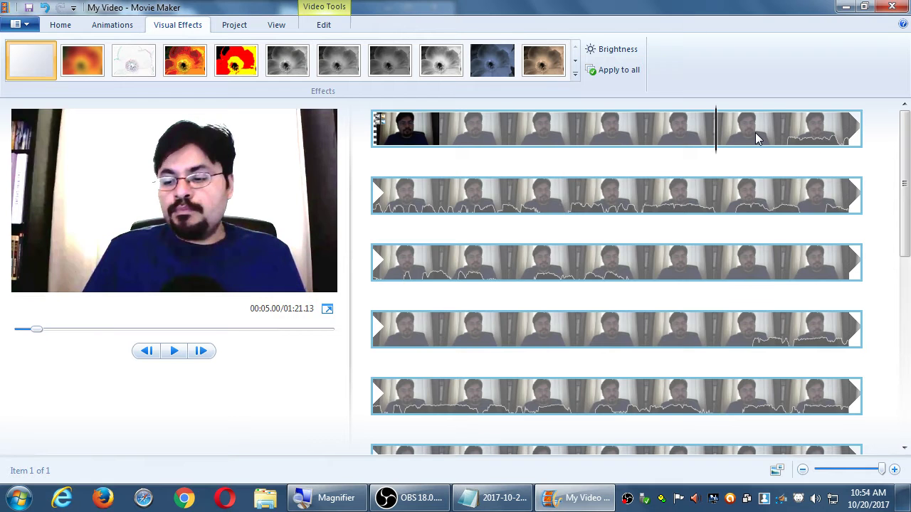
Step: Save the project and set the playhead to about 9.4 seconds in the clip
left_click(578, 199)
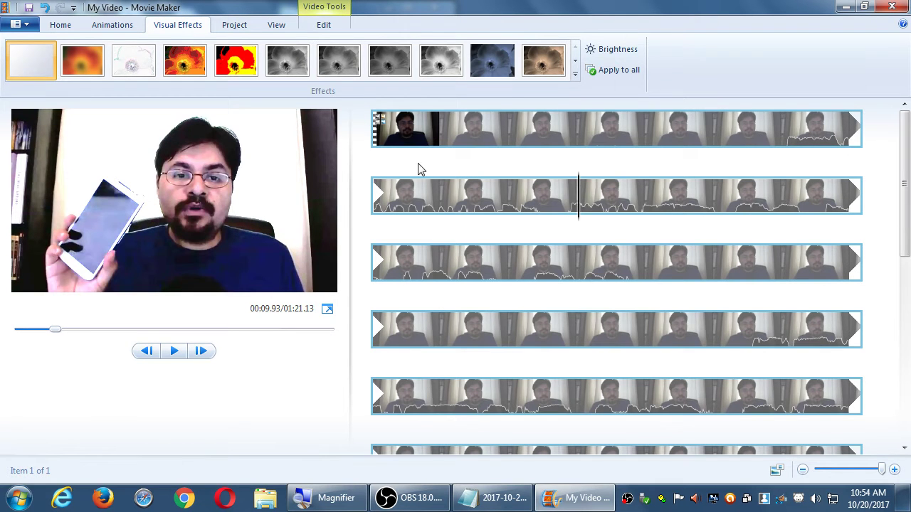
left_click(34, 11)
left_click(34, 10)
left_click(567, 207)
left_click_drag(567, 207, 544, 217)
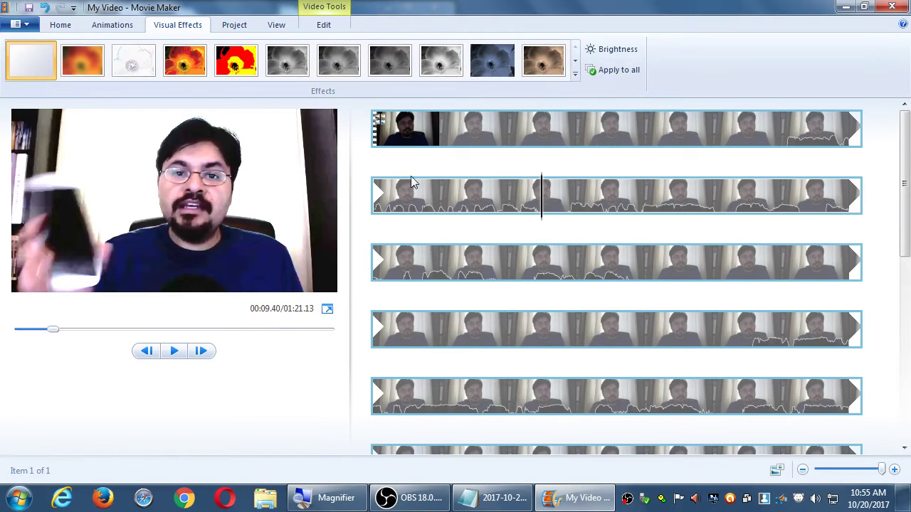
left_click(60, 27)
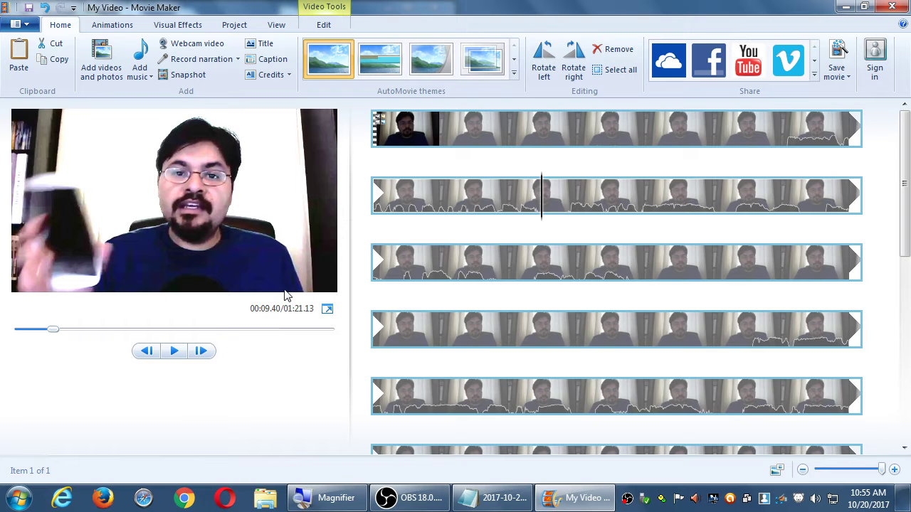
Step: Open the video example folder and compare the details of video.mp4 and the project file My Video.wlmp
key("super+d")
double_click(279, 30)
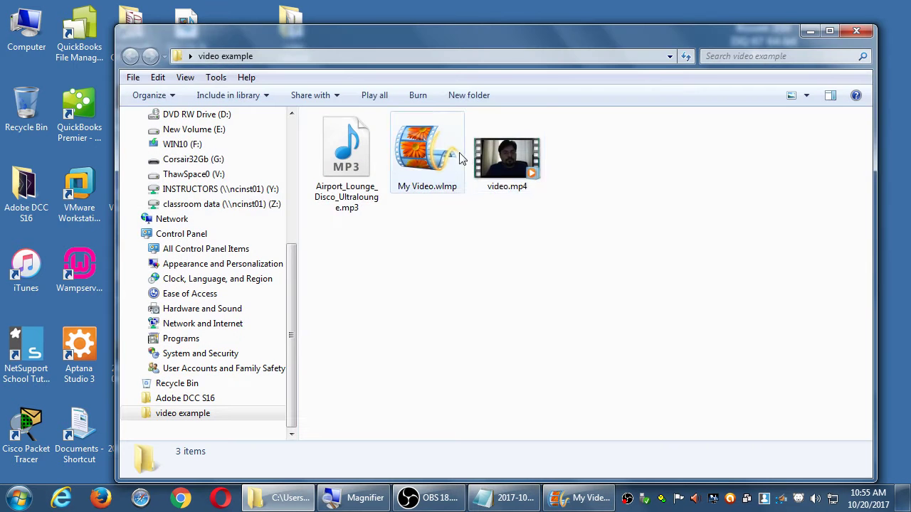
left_click(502, 167)
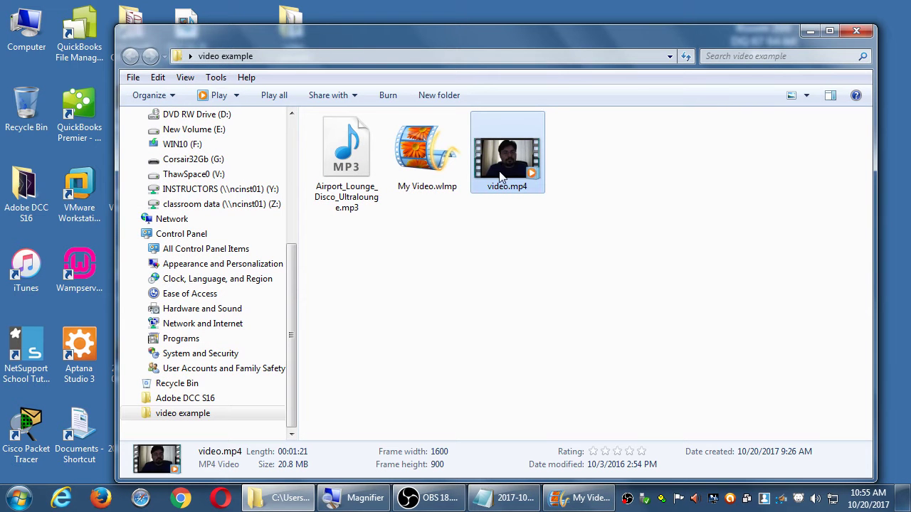
left_click(429, 168)
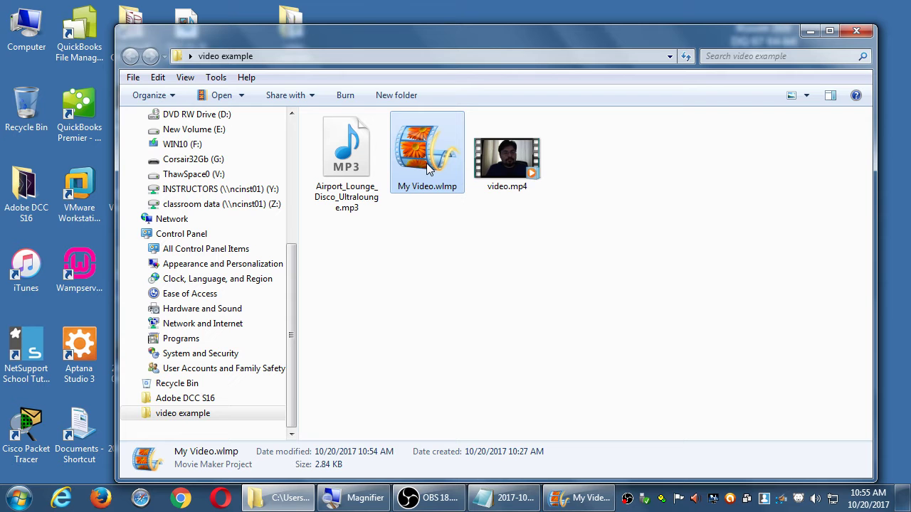
left_click(488, 159)
left_click(427, 152)
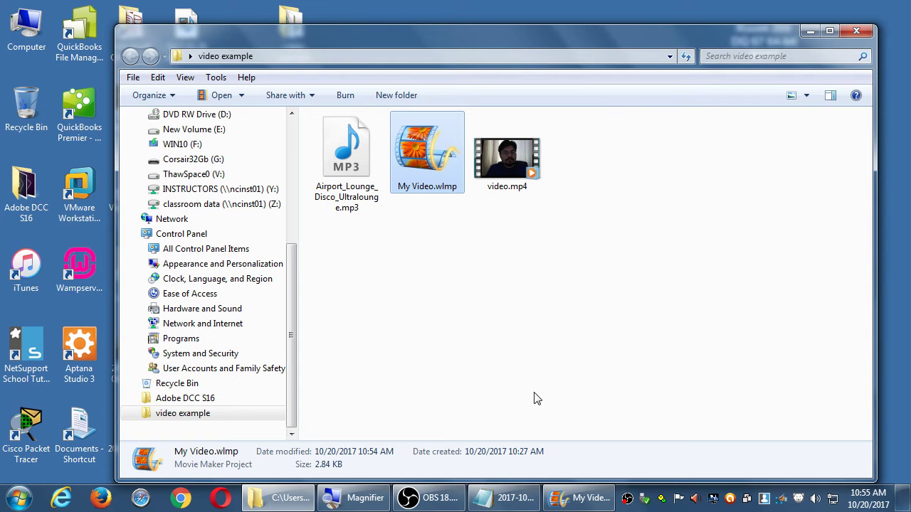
Step: Switch back to Movie Maker and split the clip at 9.60 seconds
left_click(575, 497)
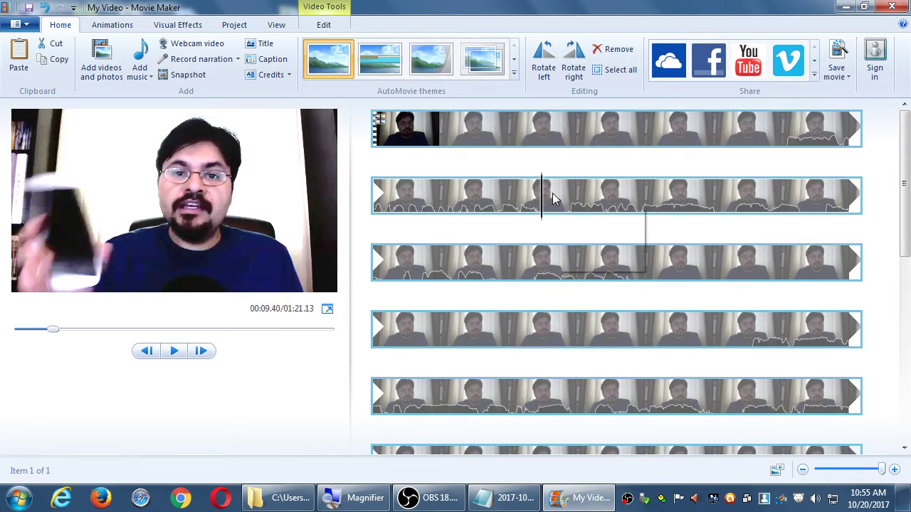
left_click_drag(543, 206, 562, 207)
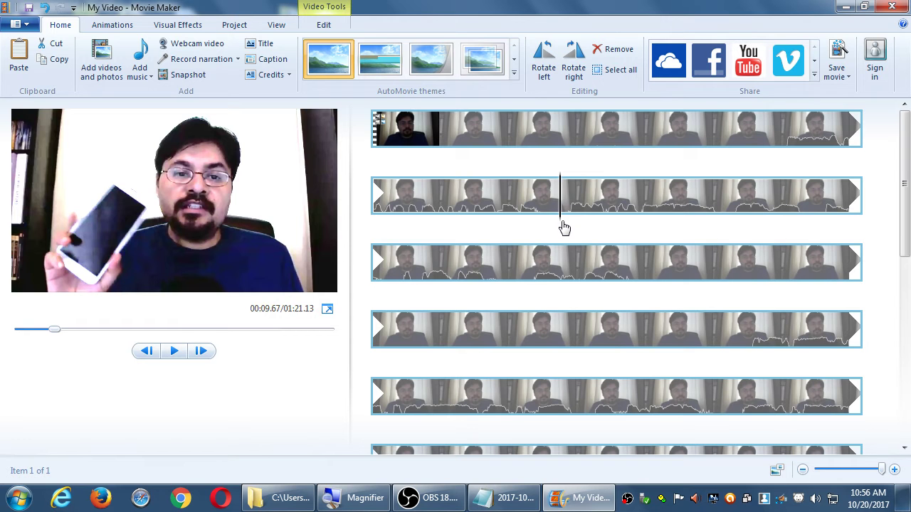
mouse_move(563, 223)
left_mouse_down()
mouse_move(572, 223)
mouse_move(558, 224)
left_mouse_up()
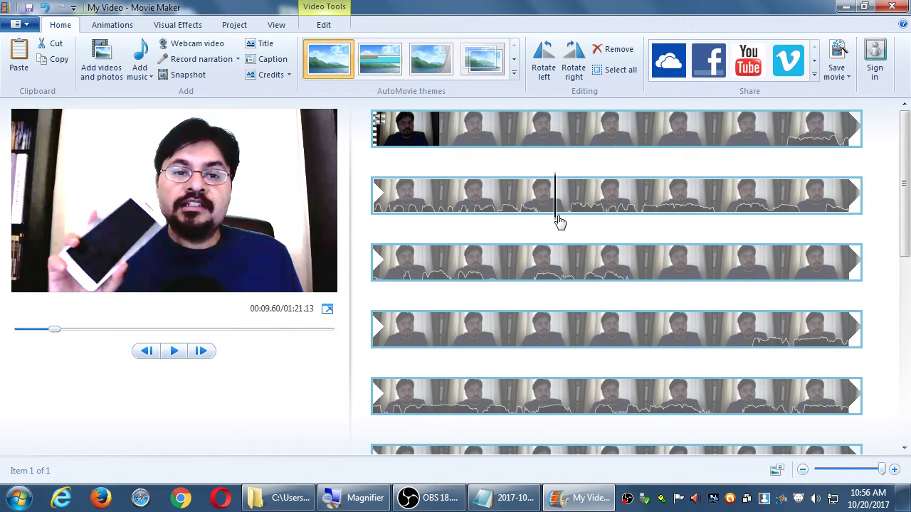
right_click(556, 200)
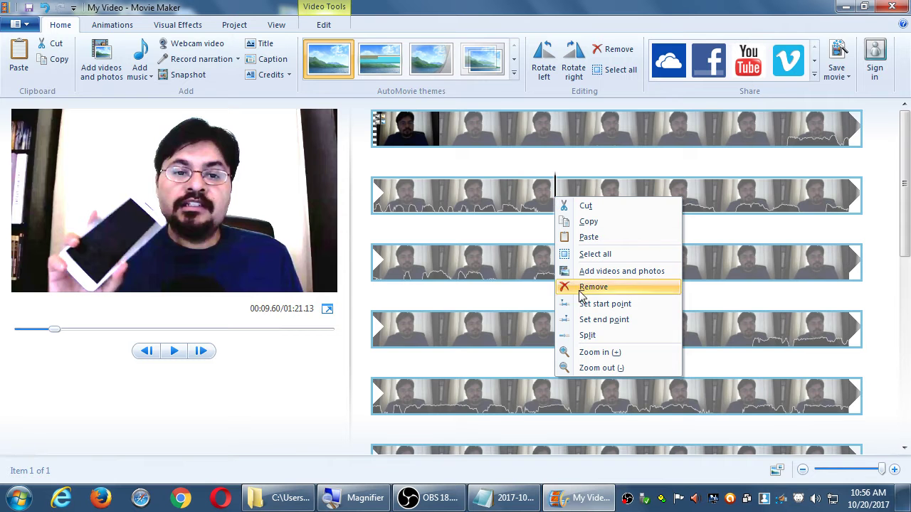
left_click(587, 335)
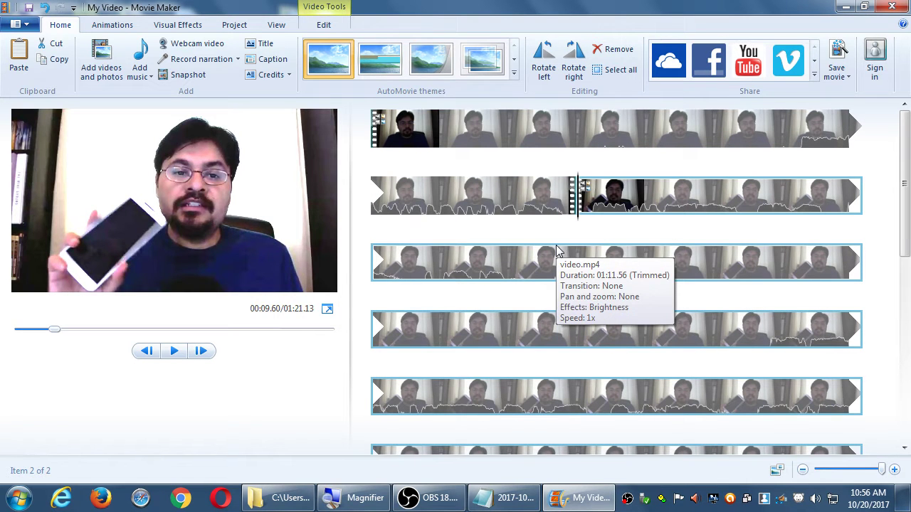
Step: Check the first piece at about 2 and 3.9 seconds, and split the second piece at 12.07 seconds
left_click(542, 135)
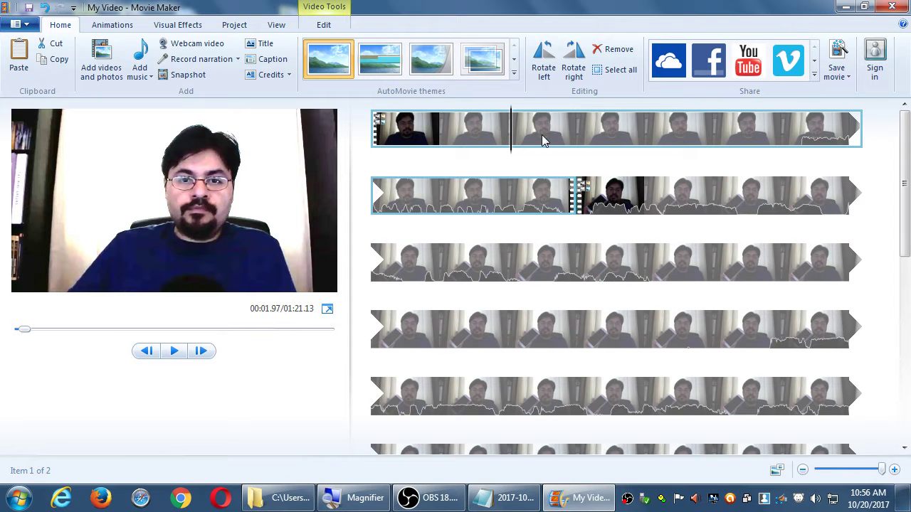
left_click(656, 127)
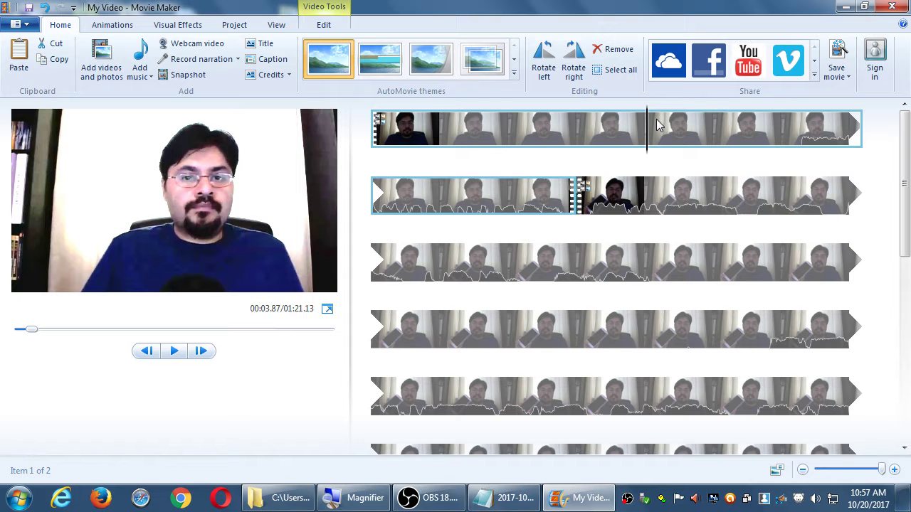
left_click(667, 198)
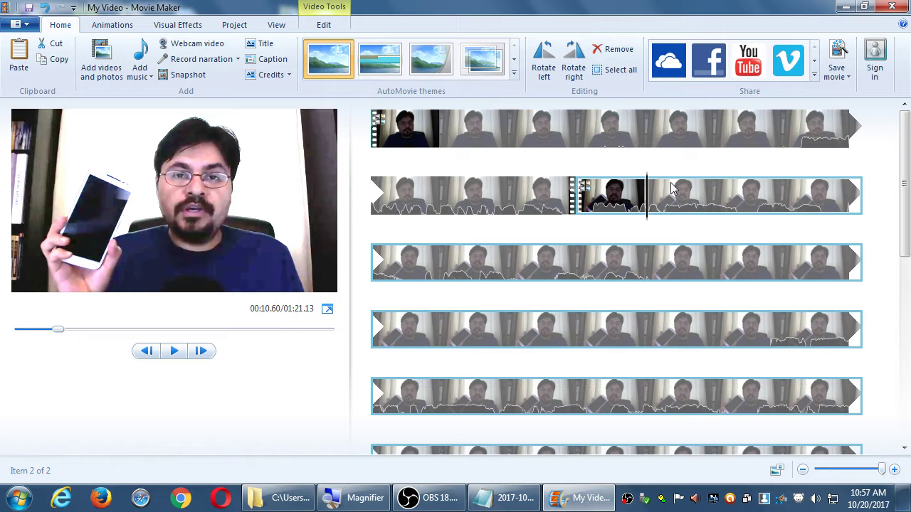
left_click_drag(647, 196, 750, 224)
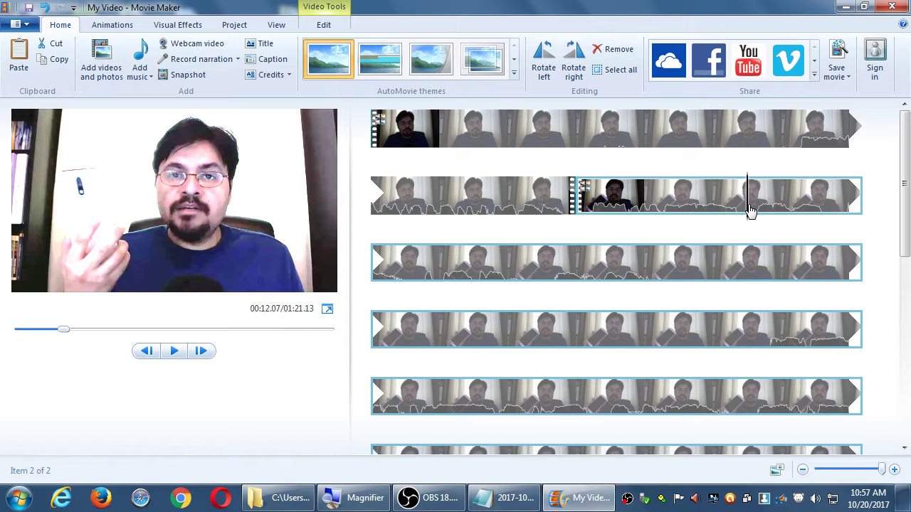
right_click(748, 202)
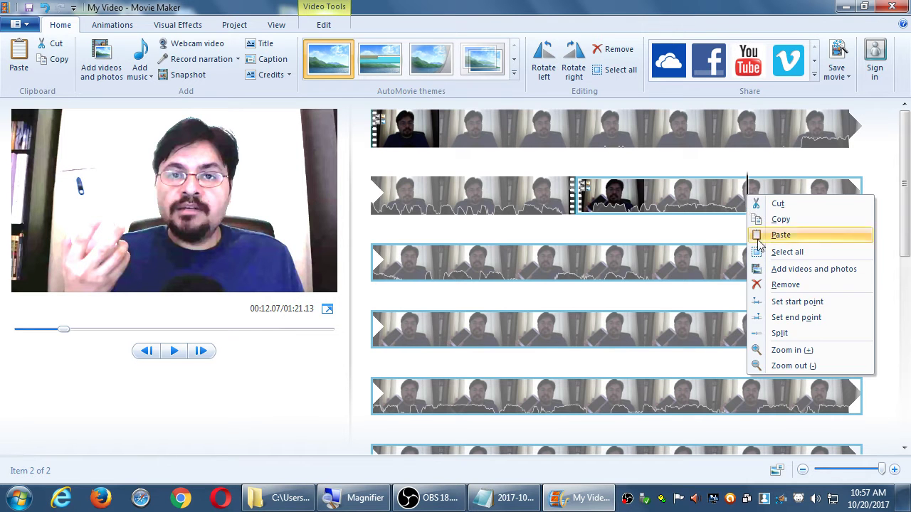
left_click(783, 333)
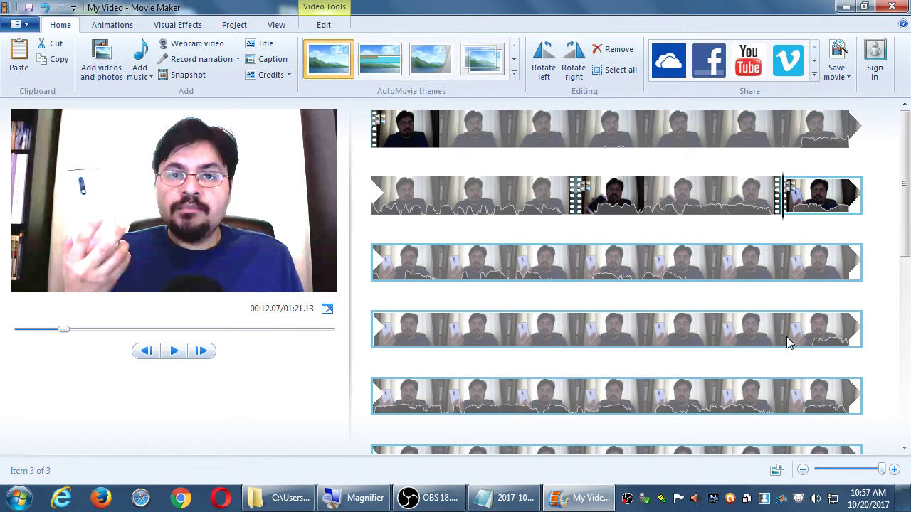
Step: Select the second, first and third pieces in turn and view the third piece up to 19 seconds
left_click(647, 194)
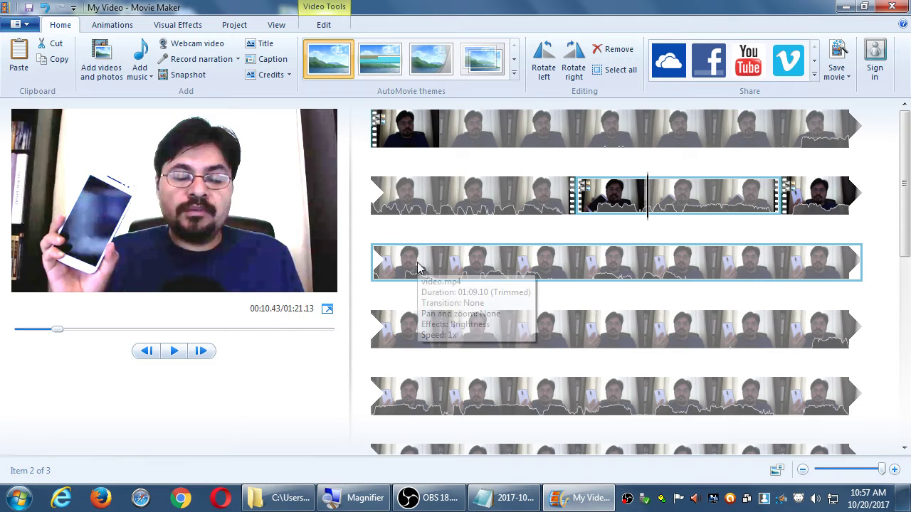
left_click(552, 201)
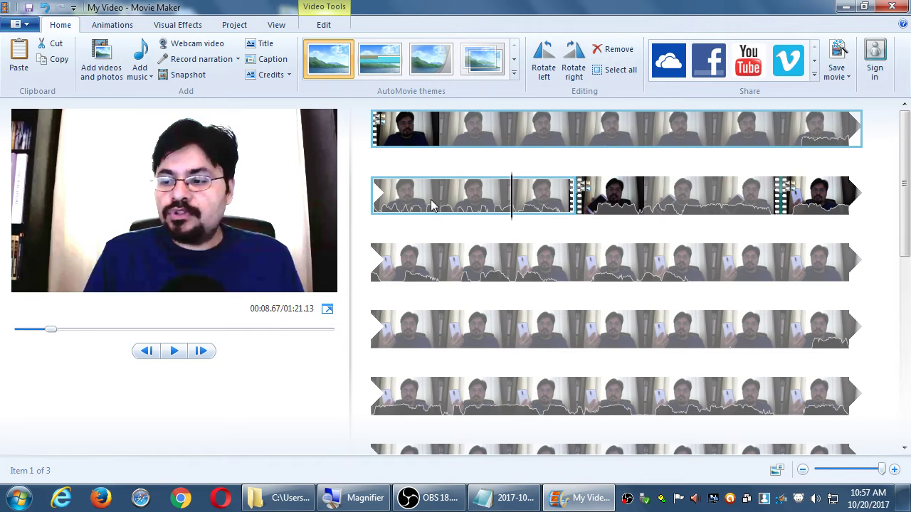
left_click(507, 278)
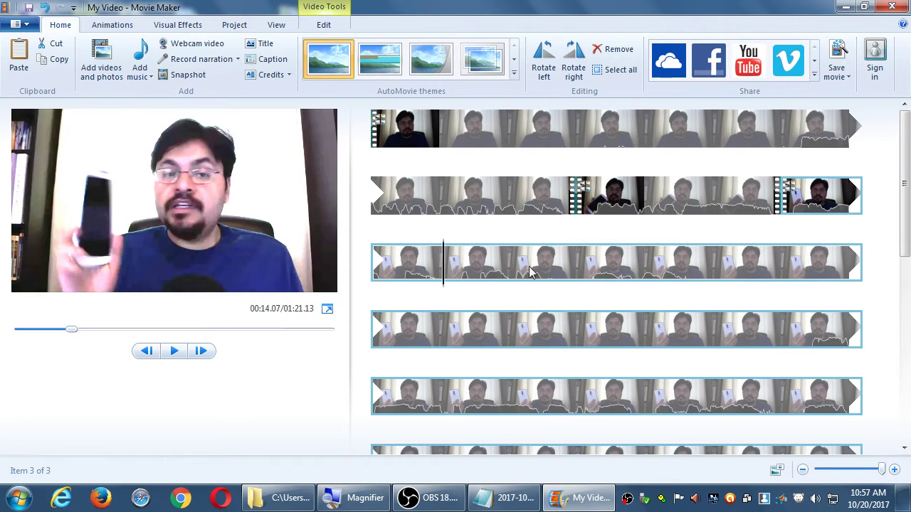
left_click(579, 265)
left_click(716, 267)
left_click(785, 264)
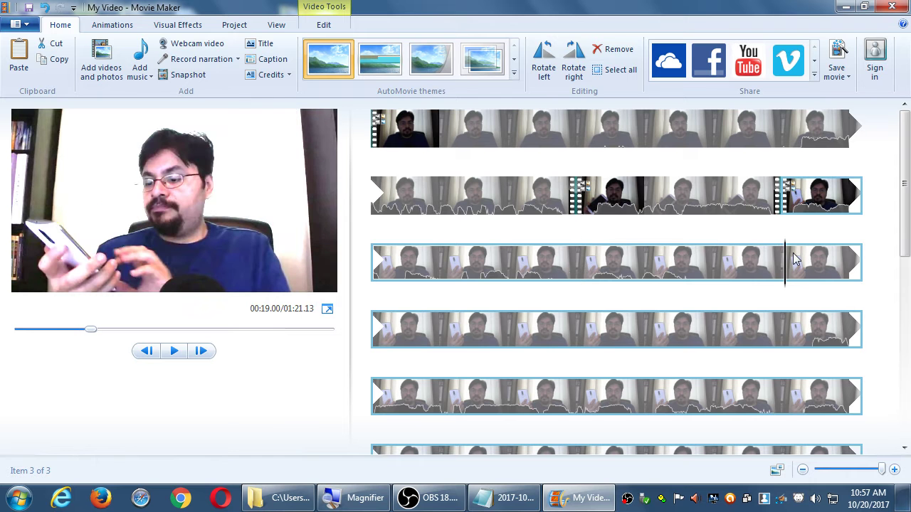
Step: Review the clip editing commands at 19 seconds and at 7.7 seconds, closing them without choosing any
right_click(784, 271)
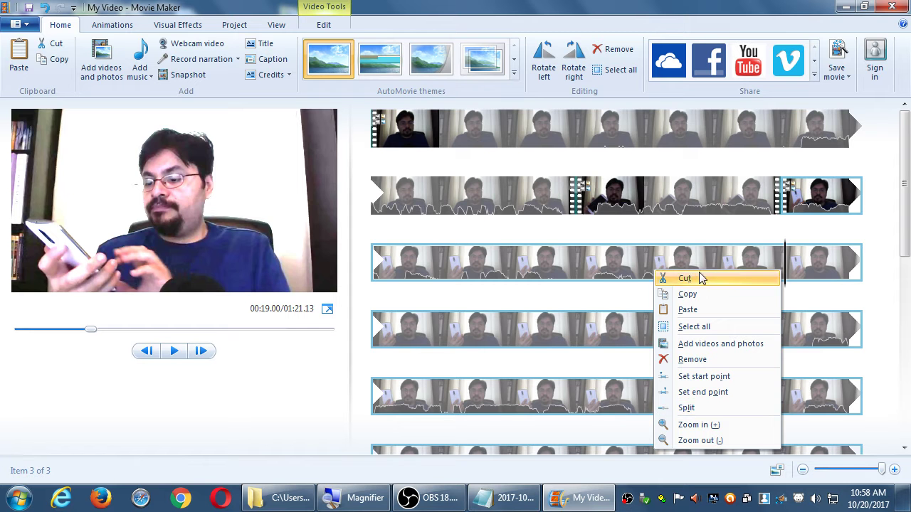
left_click(876, 172)
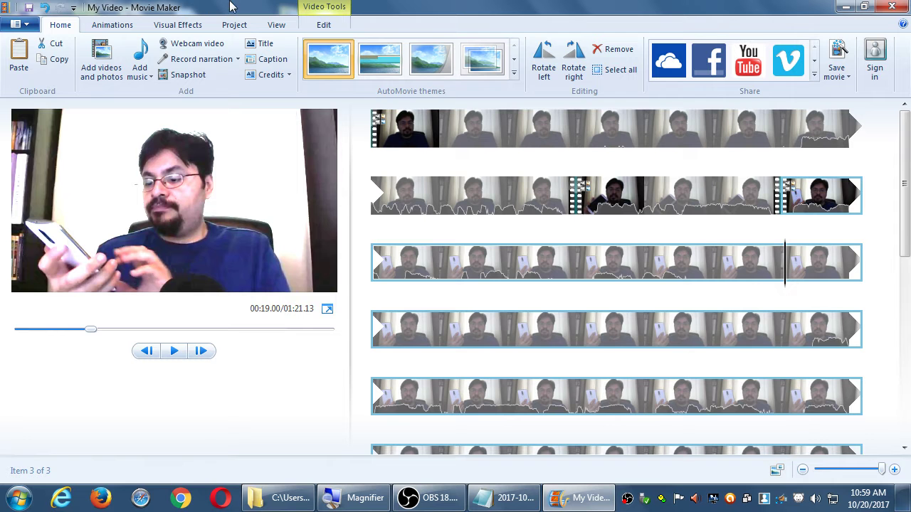
right_click(444, 196)
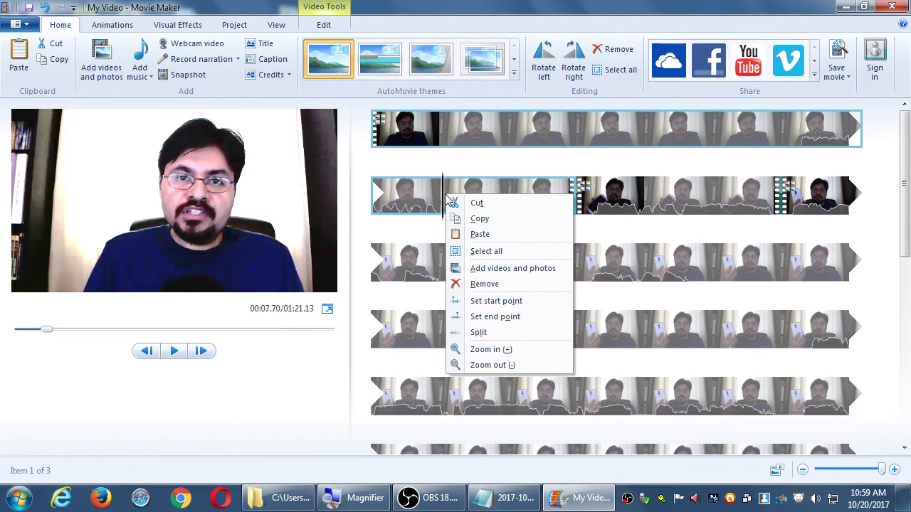
left_click(884, 214)
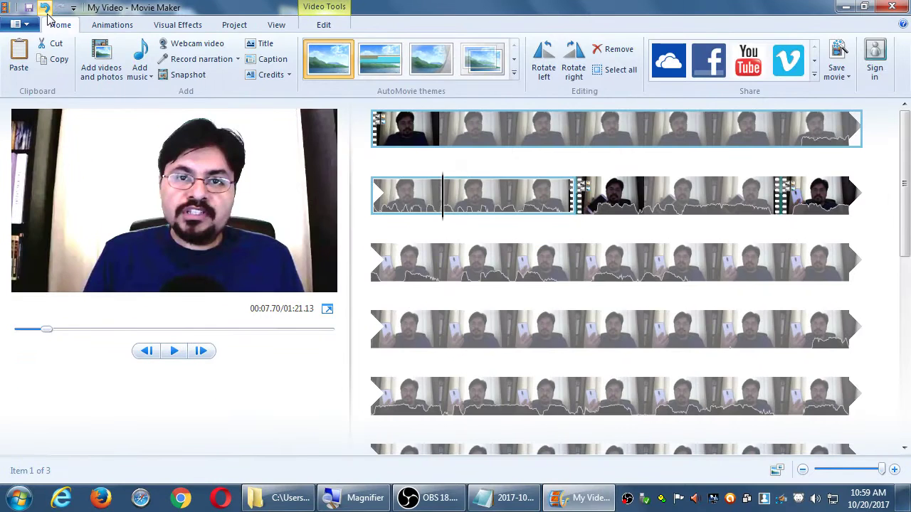
Step: Undo both clip splits
left_click(44, 9)
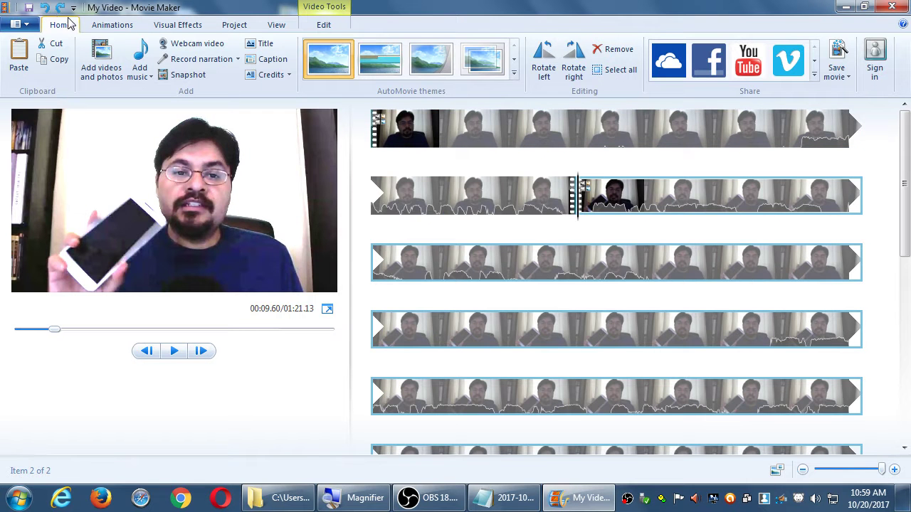
left_click(44, 9)
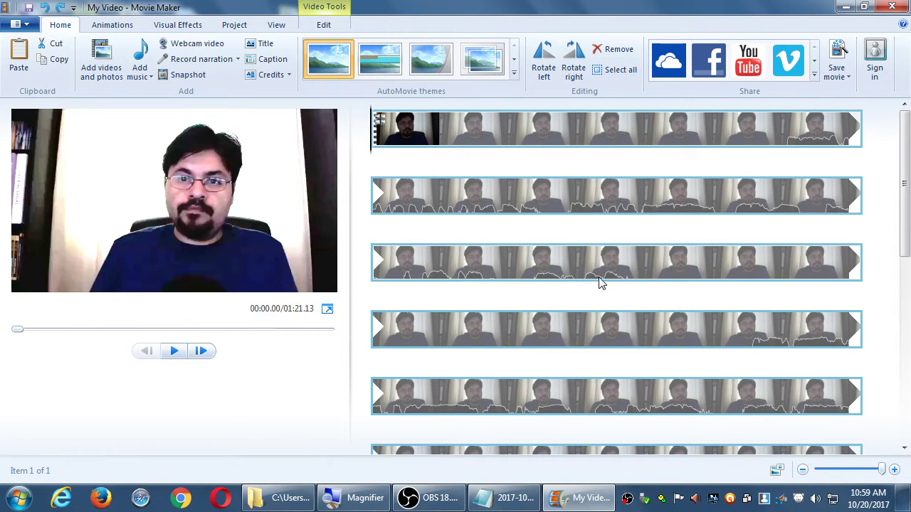
Step: Move the playhead around the clip's opening and play it up to about 6.5 seconds to locate the start of speech
left_click(511, 135)
key("Down")
key("Down")
key("Down")
key("Up")
key("Up")
key("Up")
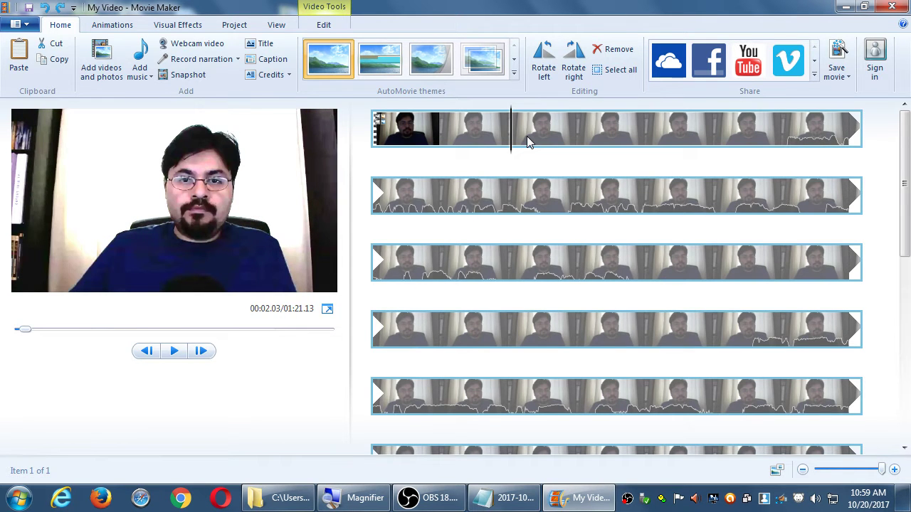
left_click(433, 135)
key("space")
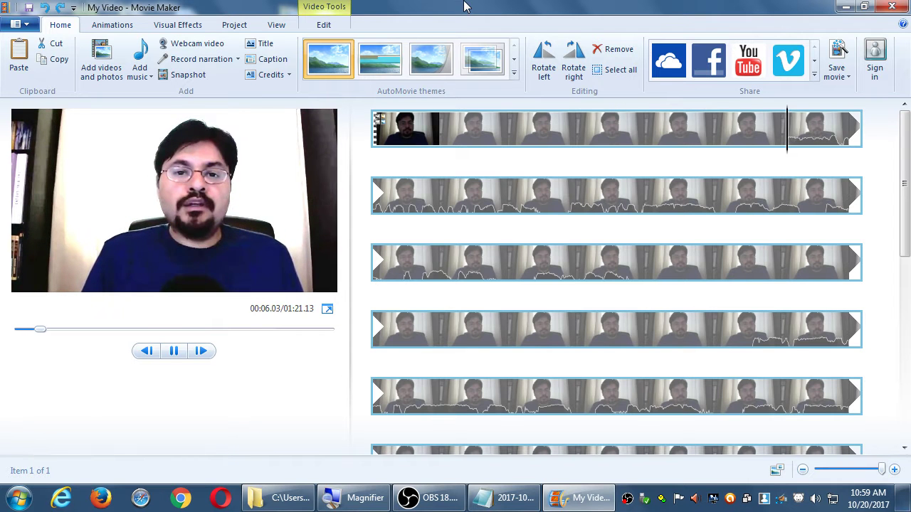
key("space")
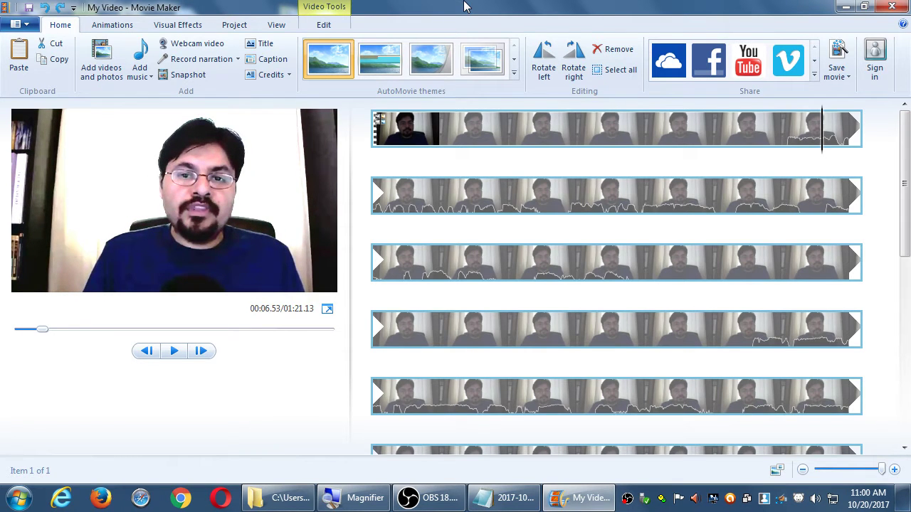
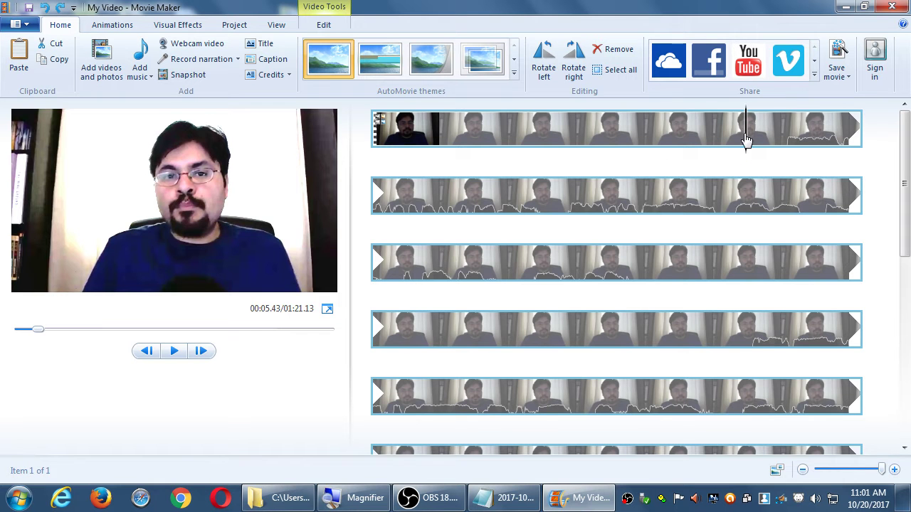
Step: Split the clip at 5.43 seconds, just before the first speech waveform, and select the opening piece
right_click(745, 129)
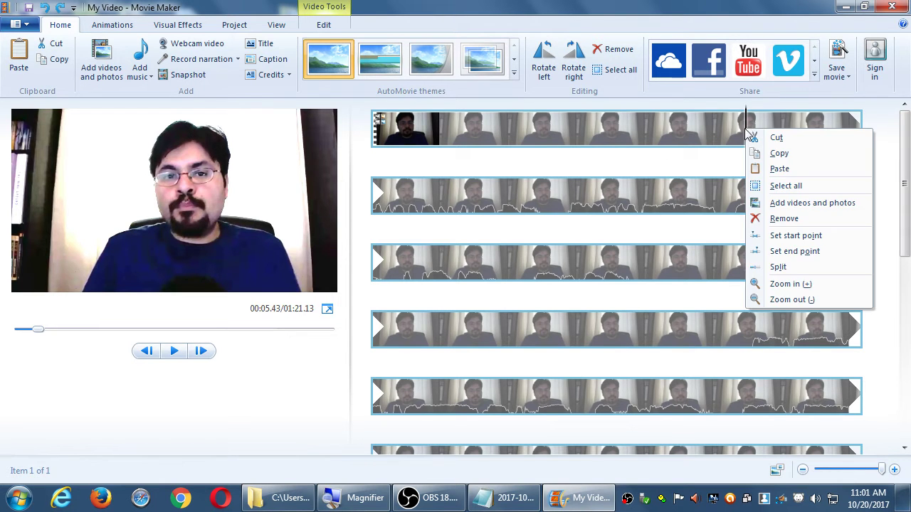
left_click(775, 269)
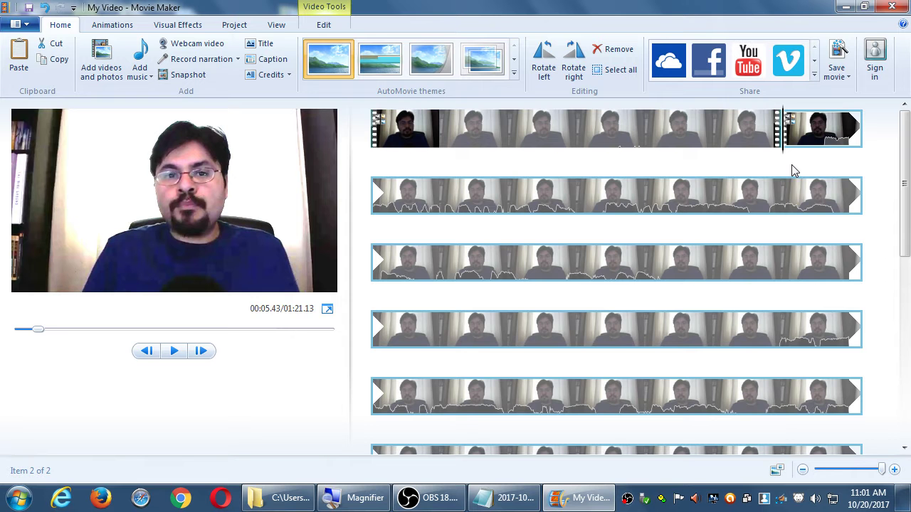
left_click(601, 145)
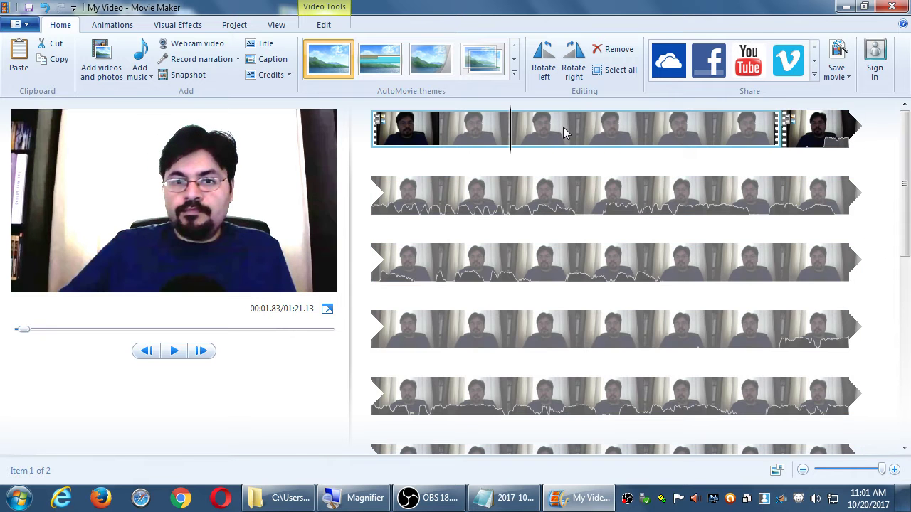
Step: Remove the silent opening piece, and play the first second or two of the remaining clip twice, returning to its start
right_click(565, 133)
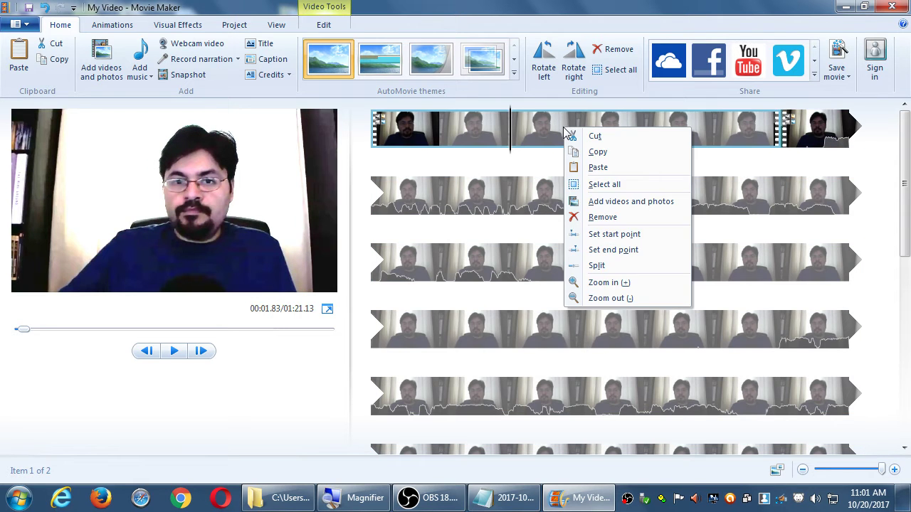
left_click(602, 218)
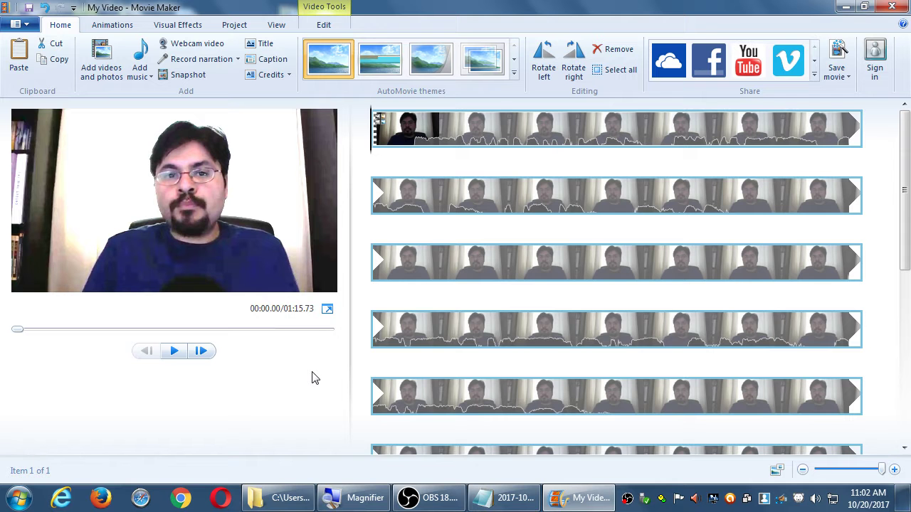
key("space")
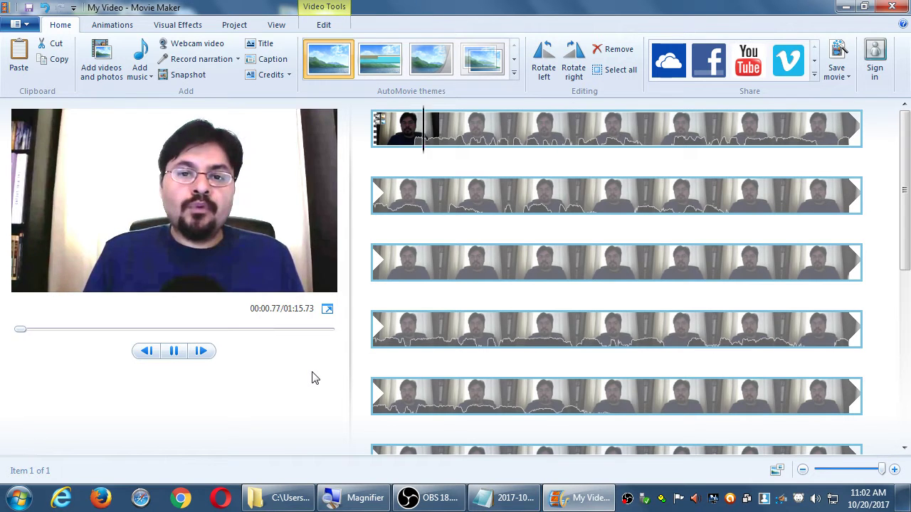
key("space")
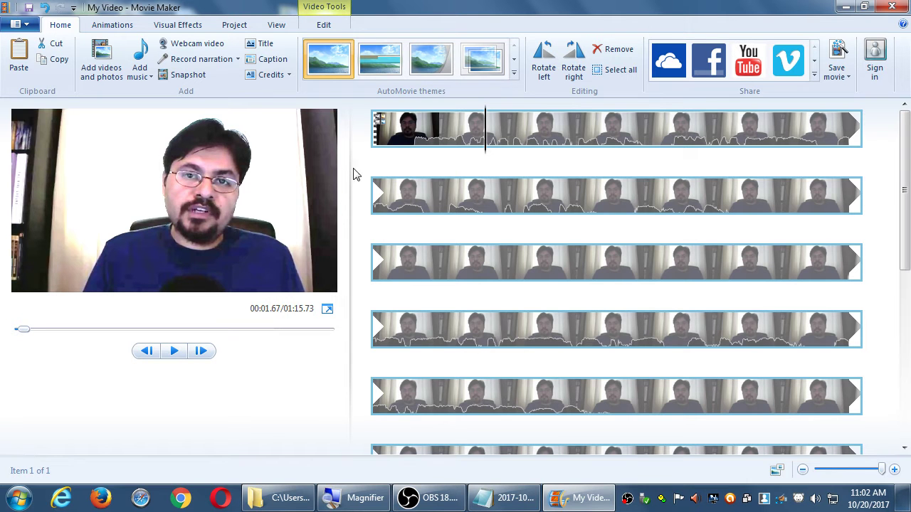
left_click(377, 140)
key("space")
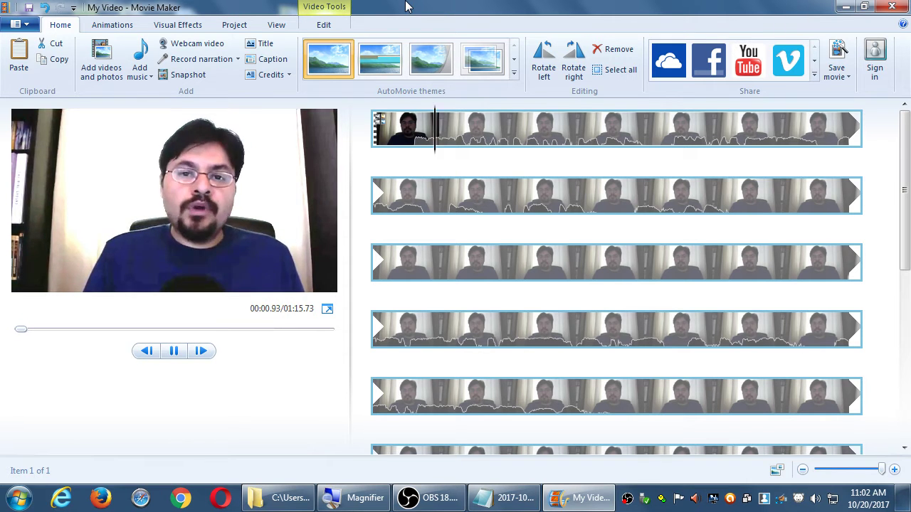
key("space")
key("Home")
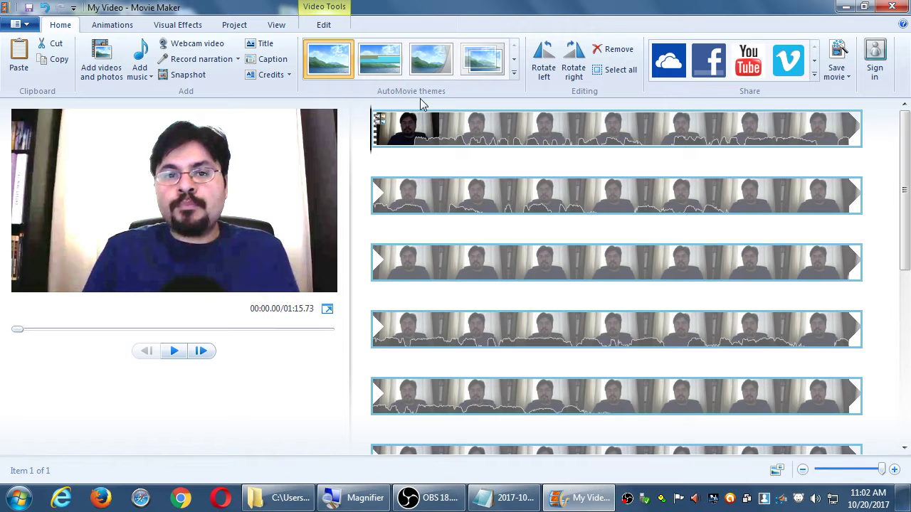
Step: Review the clip editing commands with the playhead at 1.13 and 3.20 seconds without choosing any
left_click_drag(378, 137, 449, 122)
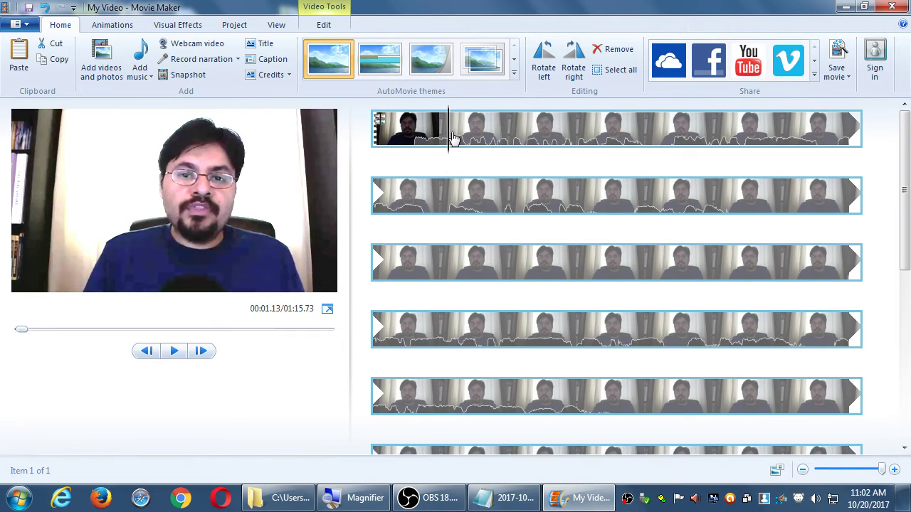
right_click(448, 132)
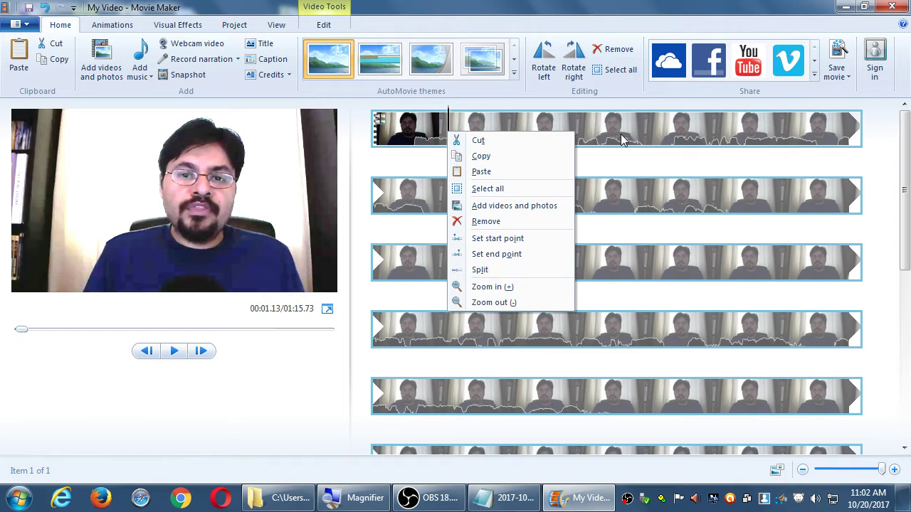
left_click(500, 276)
left_click_drag(454, 139, 590, 142)
right_click(591, 139)
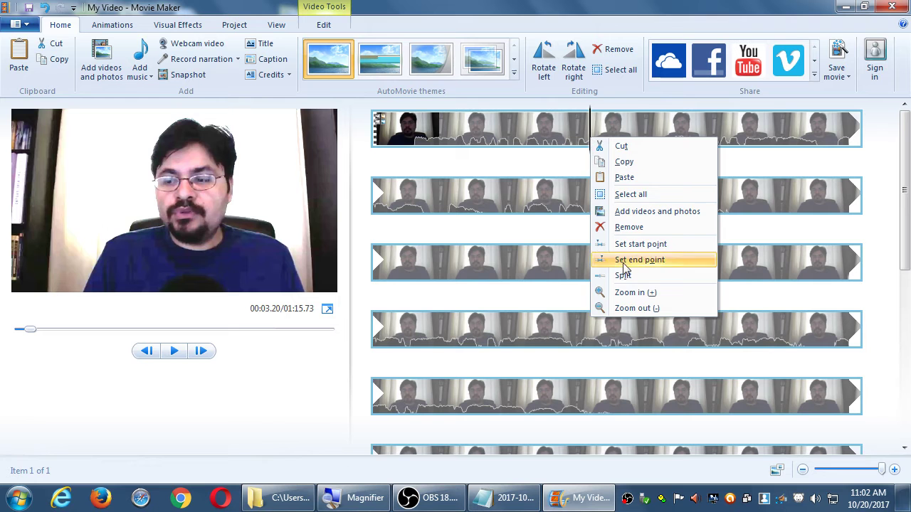
left_click(589, 138)
left_click(599, 134)
left_click(654, 134)
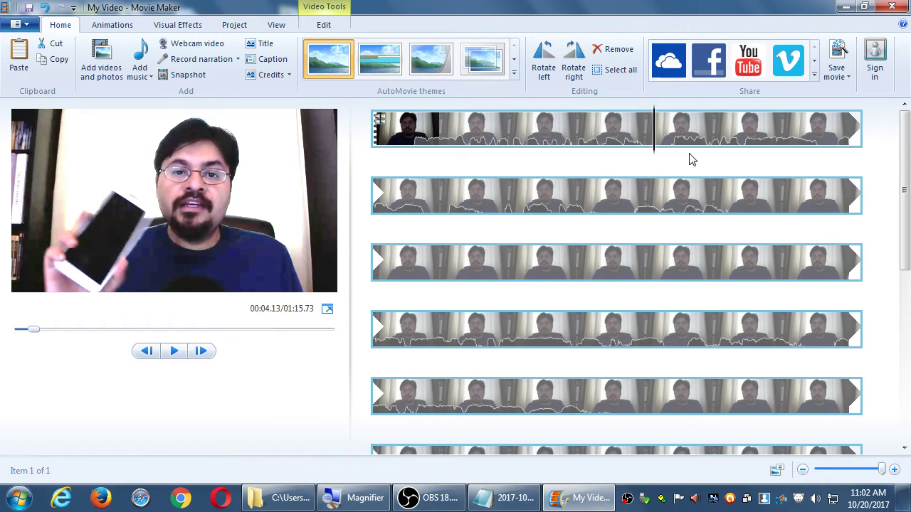
Step: Try splitting the clip at 4.13 seconds and undo the split
left_click(579, 135)
left_click(324, 25)
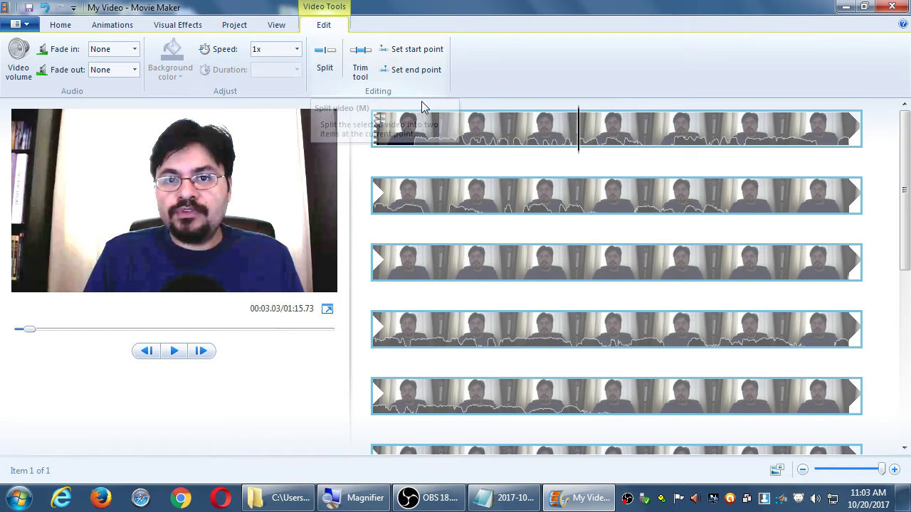
left_click_drag(580, 149, 654, 157)
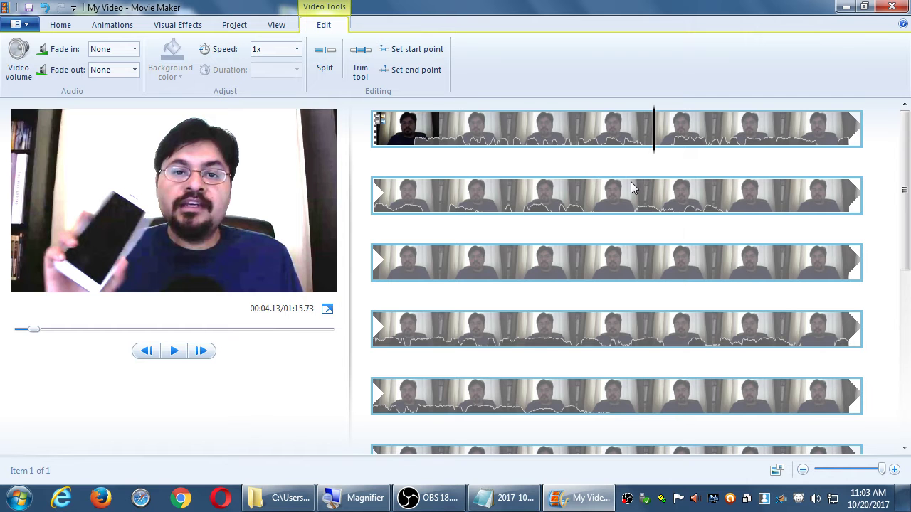
key("m")
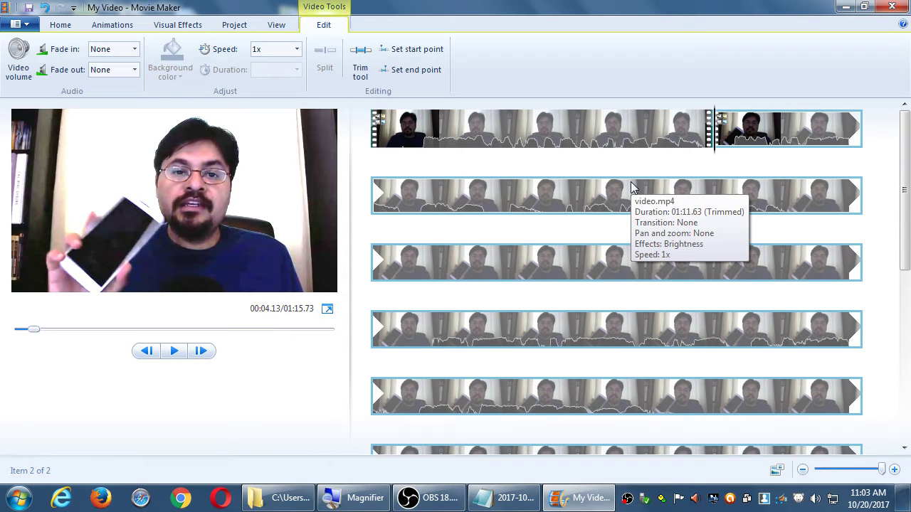
key("ctrl+z")
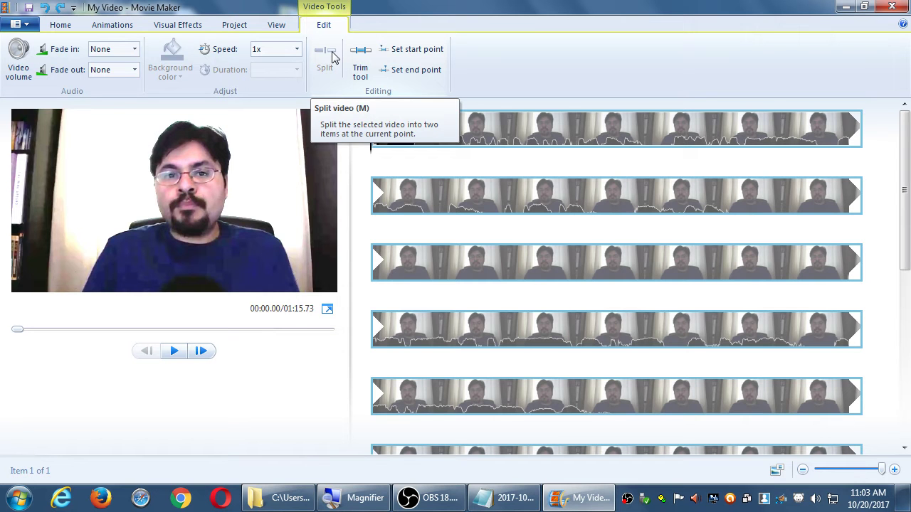
Step: Play the clip from its start, pausing at 2.50 and 4.70 seconds
left_click(174, 352)
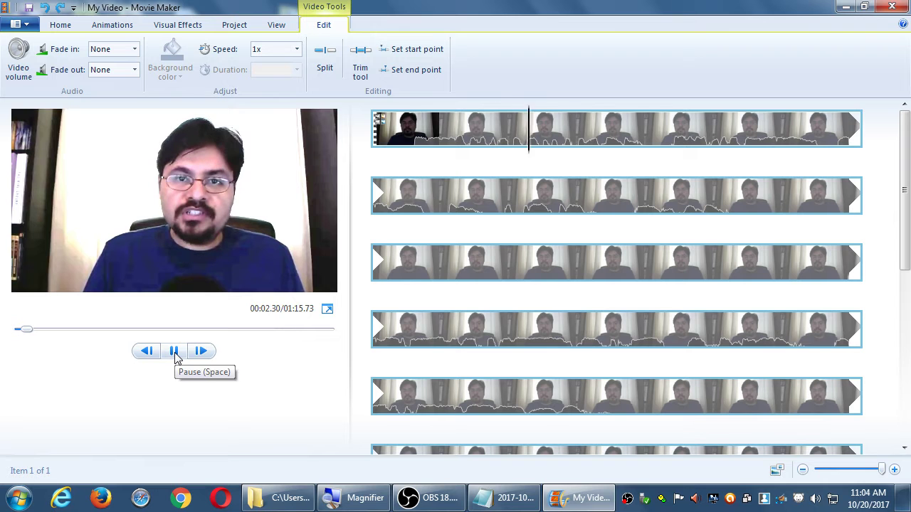
left_click(175, 353)
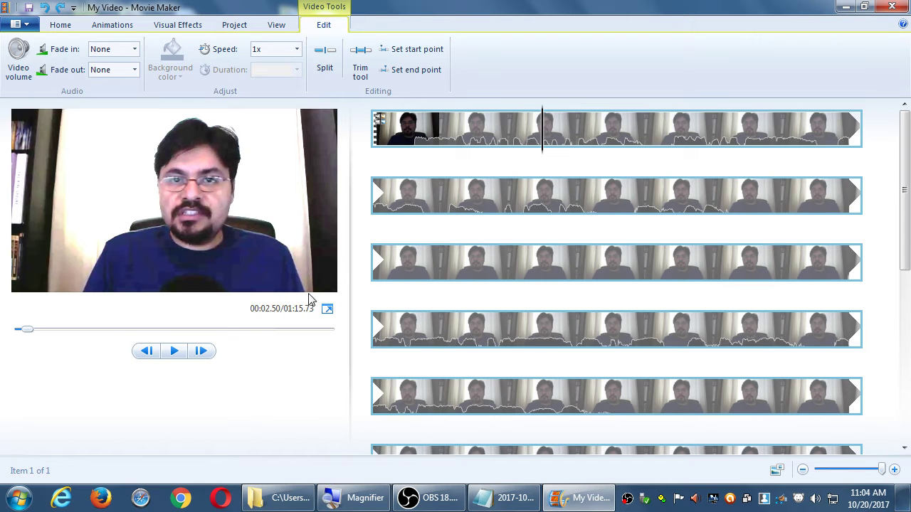
left_click(175, 351)
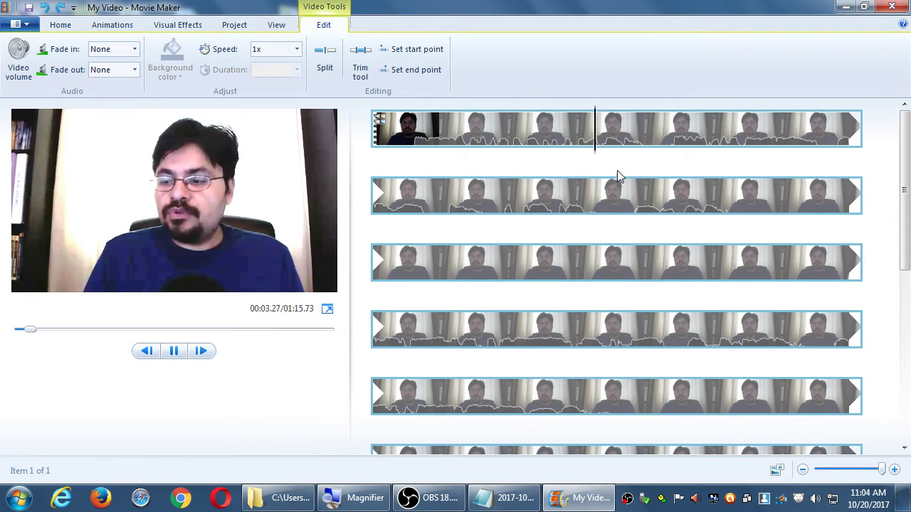
left_click(178, 354)
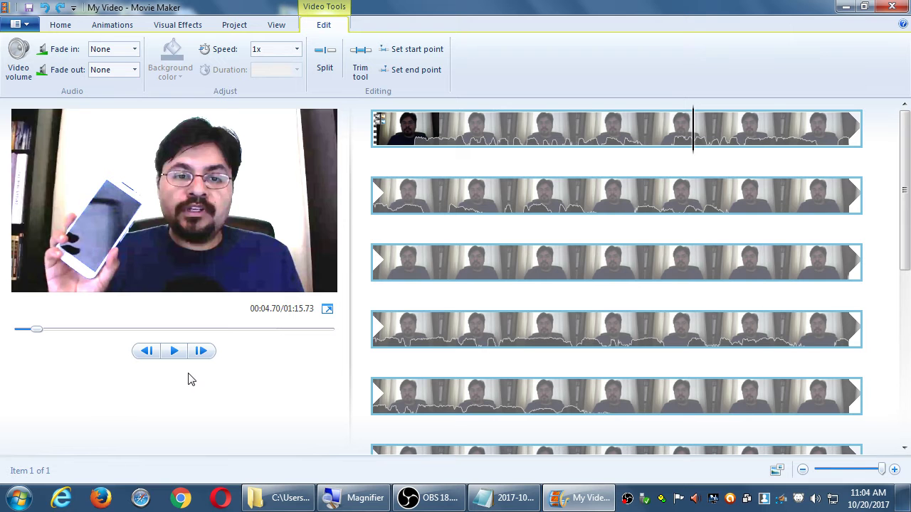
Step: Play short passages from about 10 seconds and about 21 seconds, on either side of the silent middle stretch
left_click(617, 202)
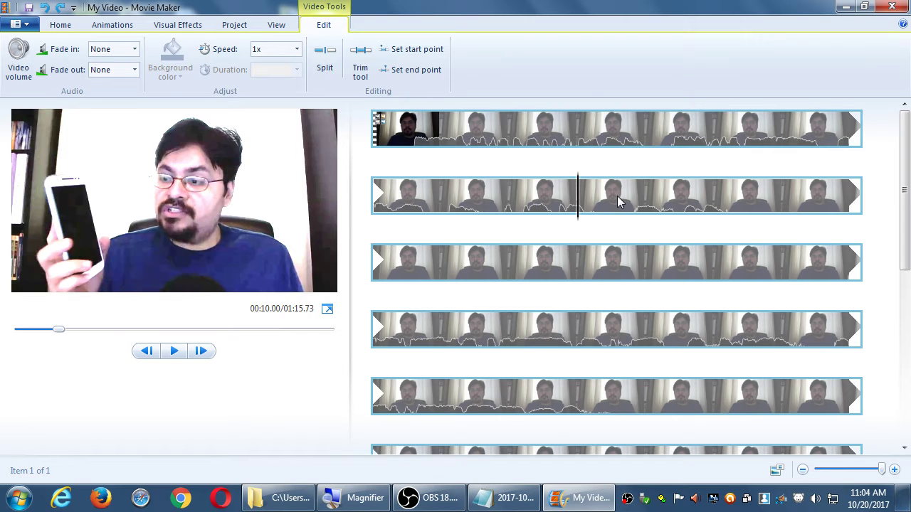
key("space")
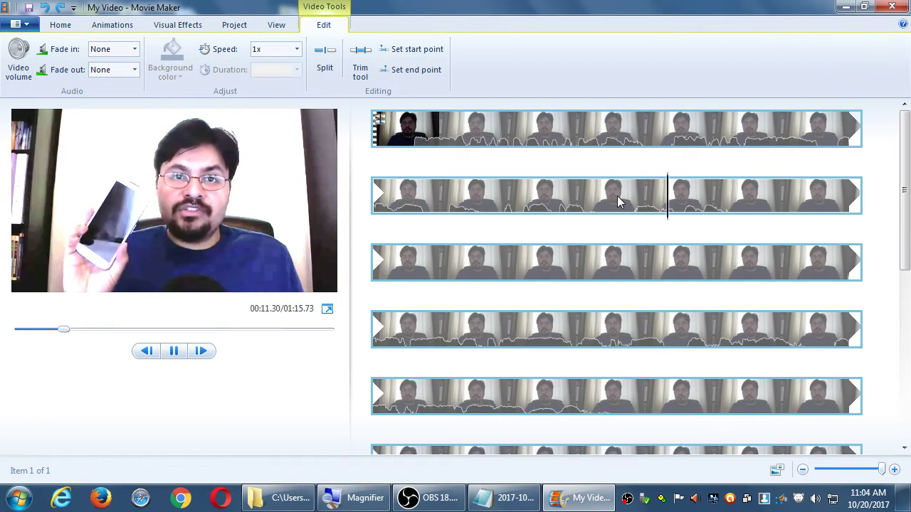
key("space")
left_click(415, 337)
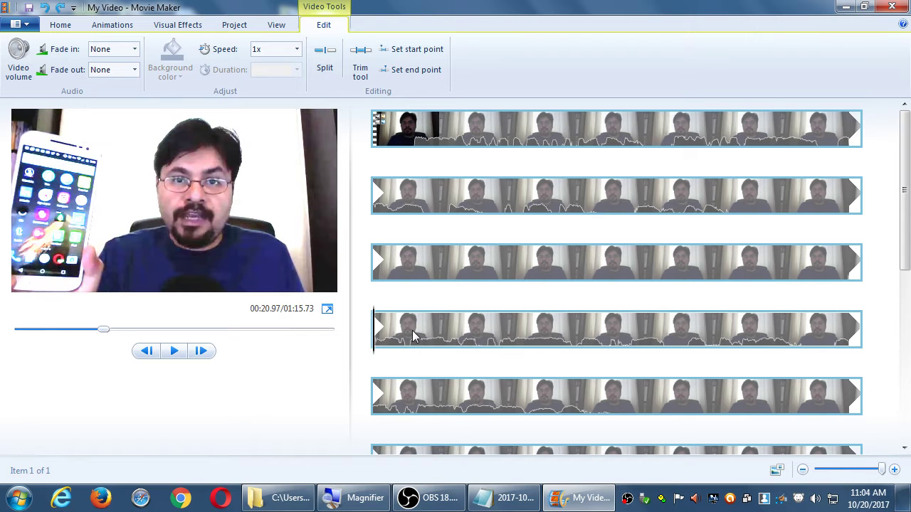
key("space")
key("space")
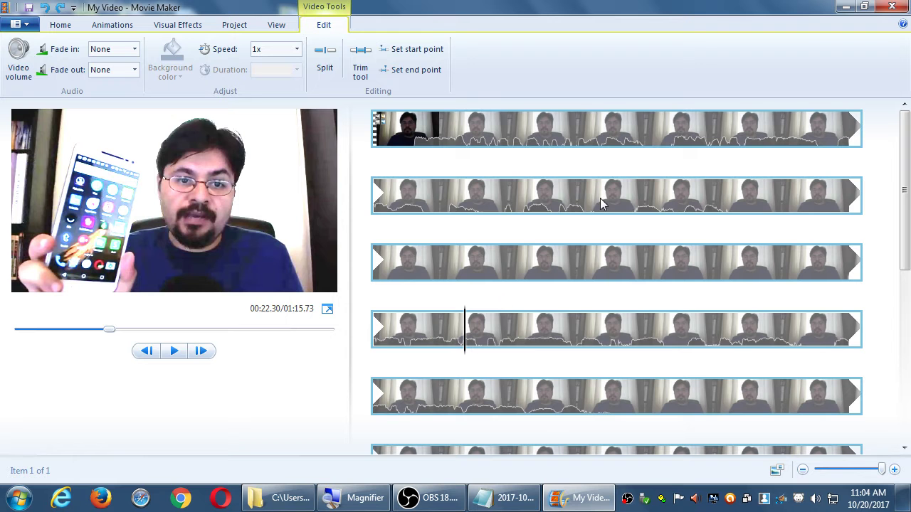
Step: Return to the clip's start, and play from 10 seconds through the silent middle stretch up to 21.5 seconds
left_click(394, 128)
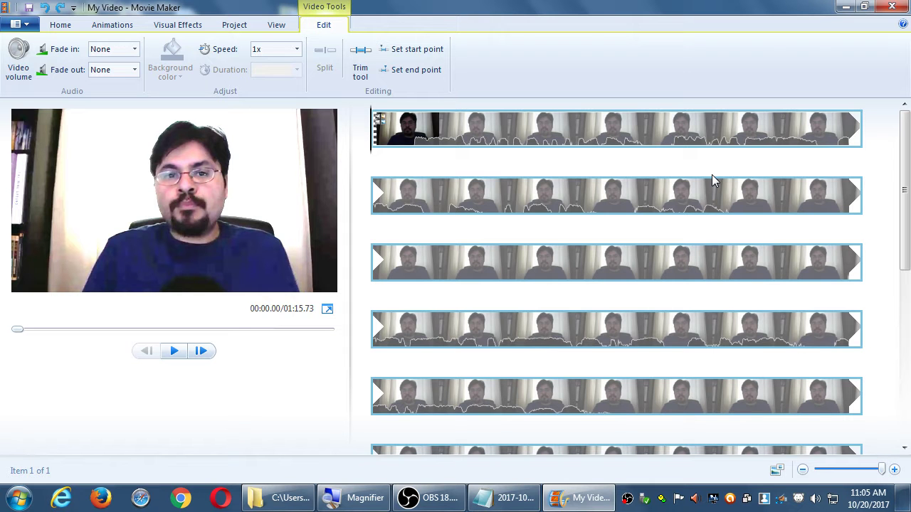
left_click(618, 203)
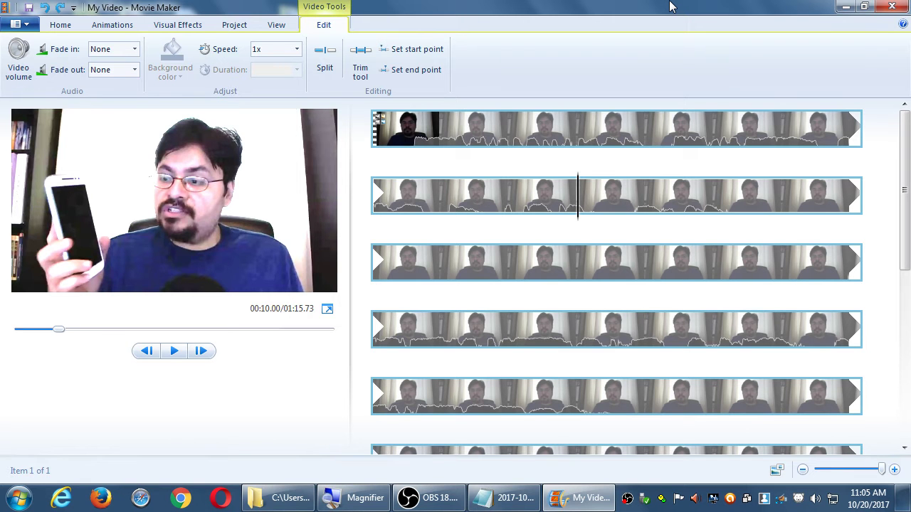
key("space")
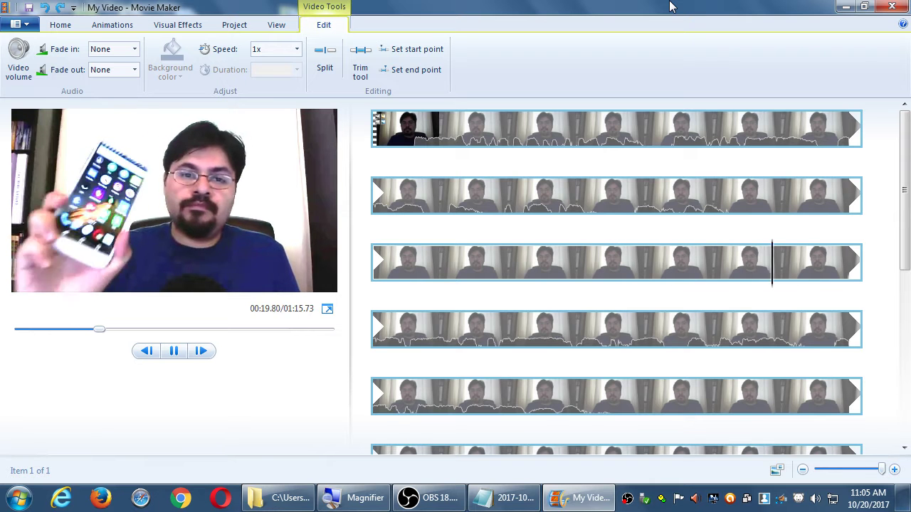
key("space")
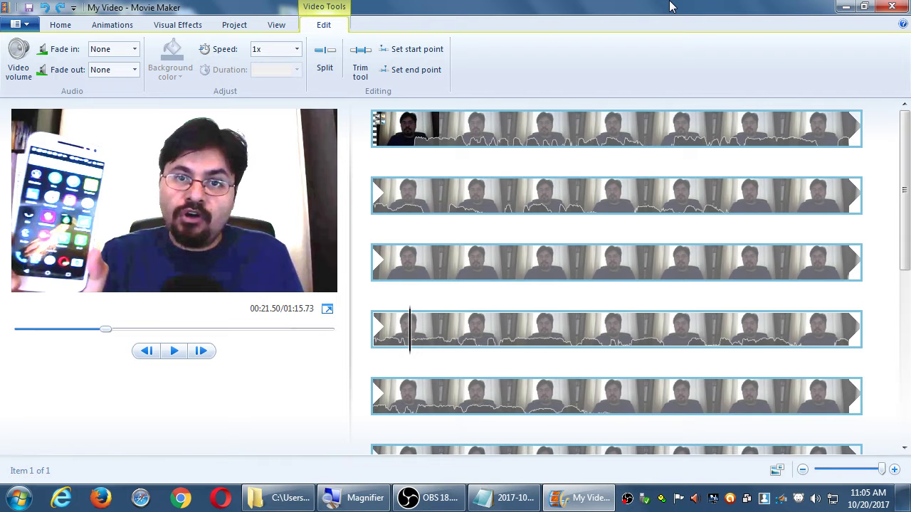
Step: Split the clip at 12.30 seconds, where the speech waveform ends before the silent middle stretch
left_click(647, 201)
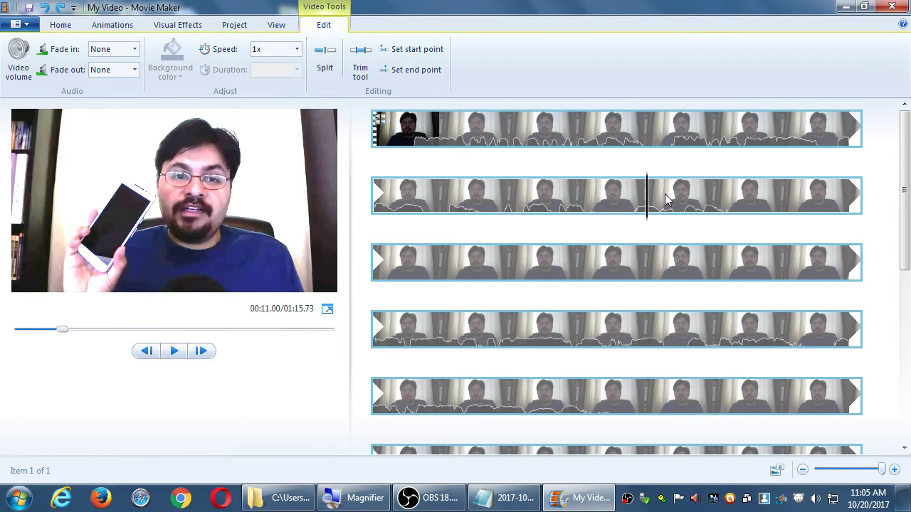
left_click(734, 208)
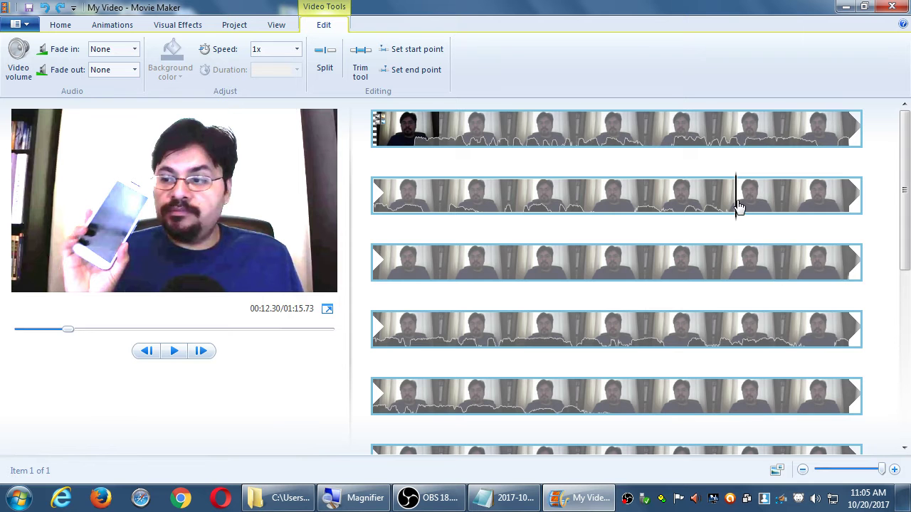
right_click(737, 204)
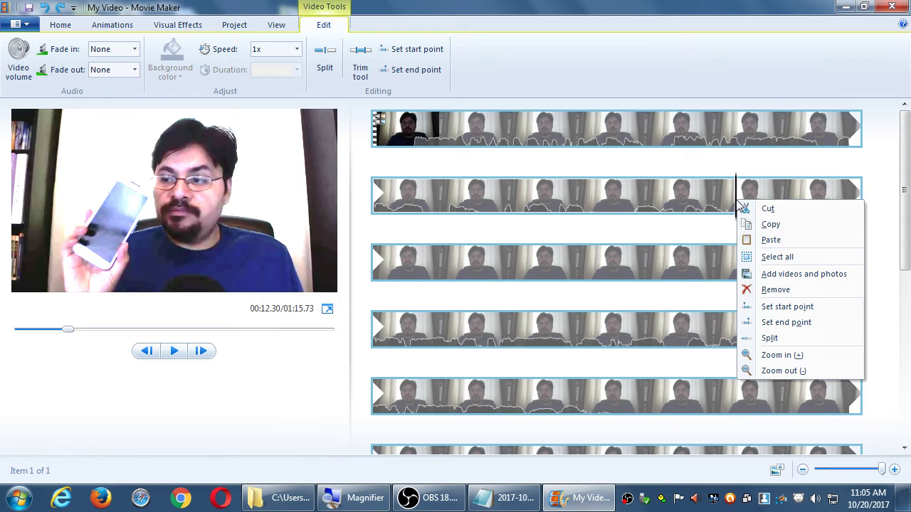
left_click(768, 339)
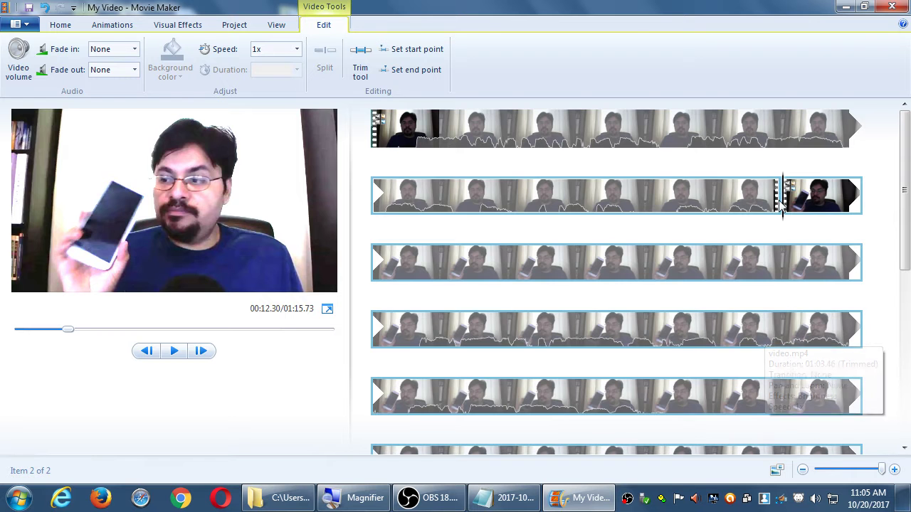
Step: Split the second piece at 20.23 seconds, just before the speech waveform resumes
left_click(375, 332)
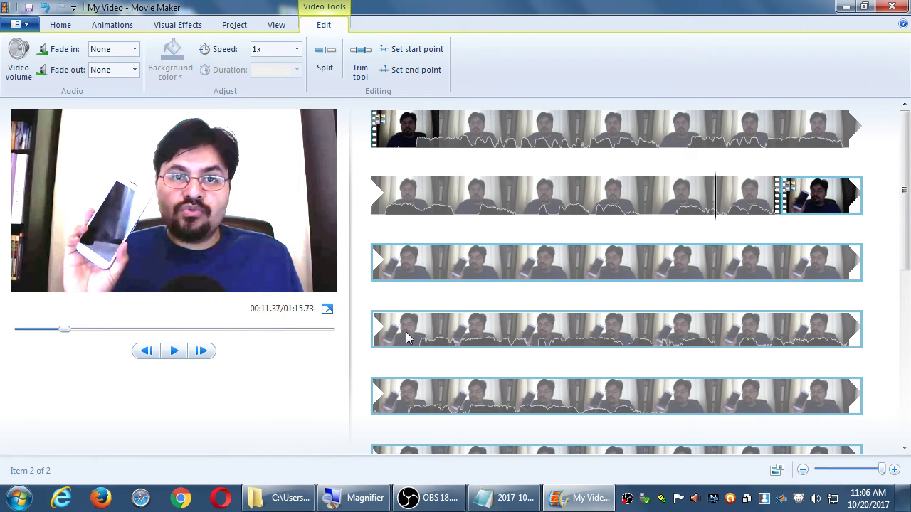
left_click(370, 343)
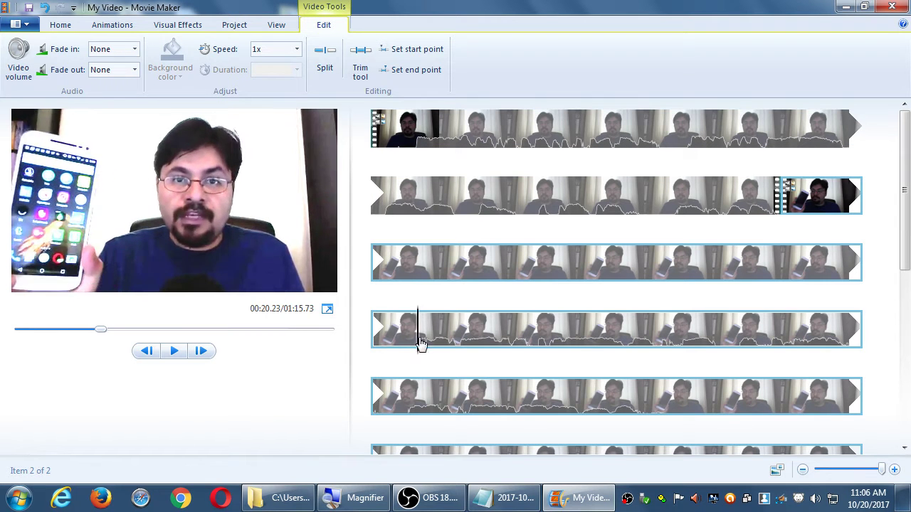
right_click(373, 336)
left_click(407, 292)
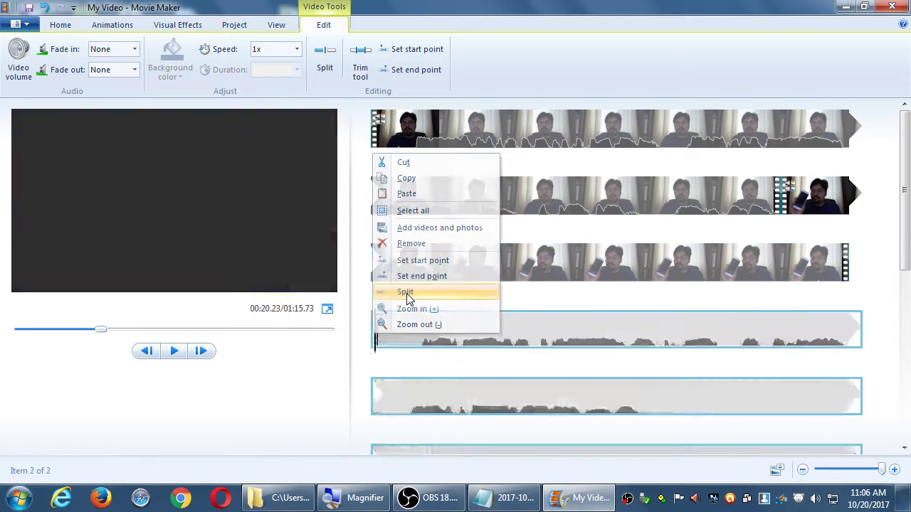
Step: Remove the silent middle piece between 12.30 and 20.23 seconds from the timeline
left_click(510, 273)
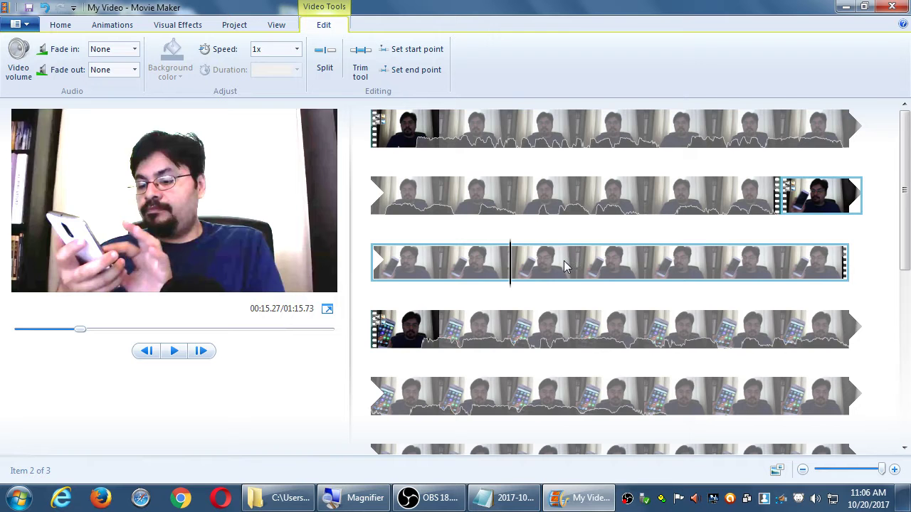
right_click(563, 266)
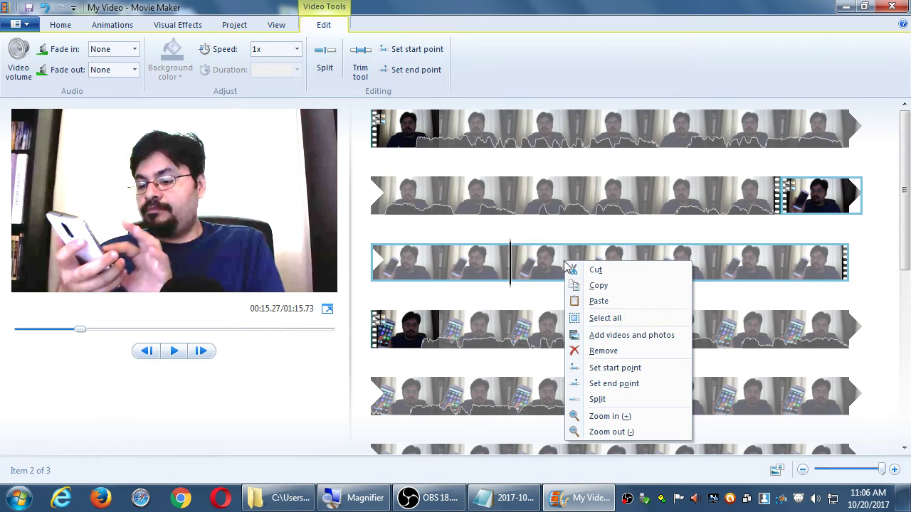
left_click(603, 351)
Step: Play the short passage from 10.43 seconds across the join to review the cut
left_click(659, 197)
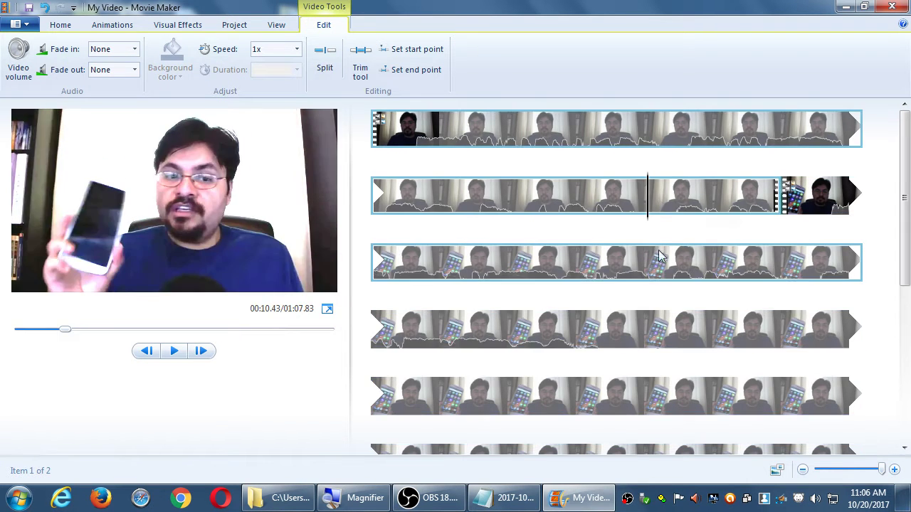
key("space")
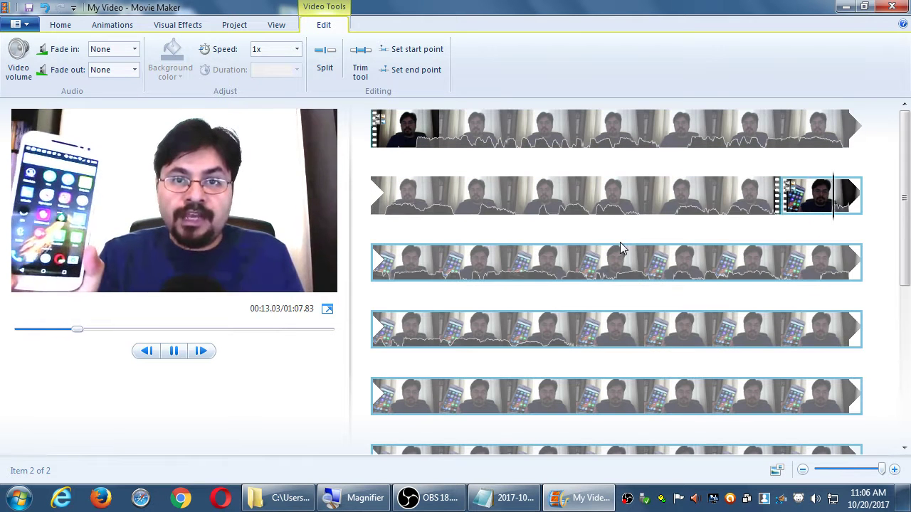
left_click(657, 237)
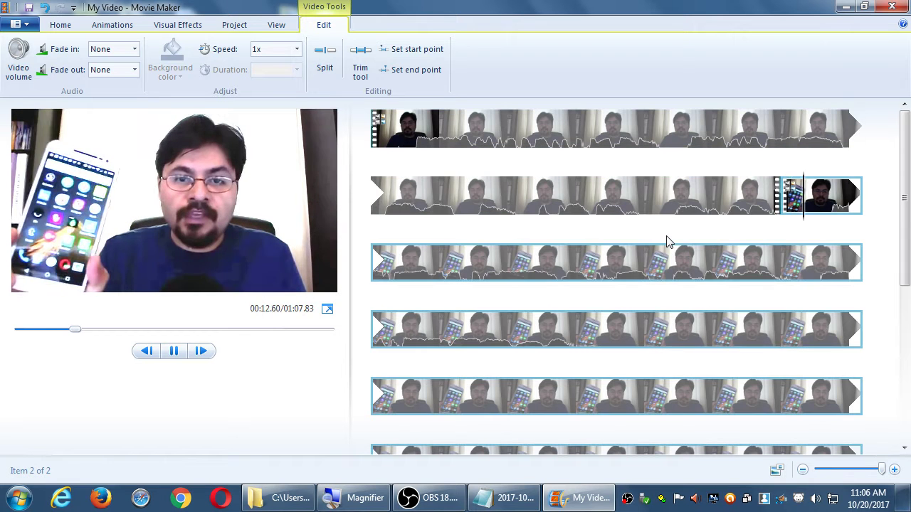
left_click(665, 239)
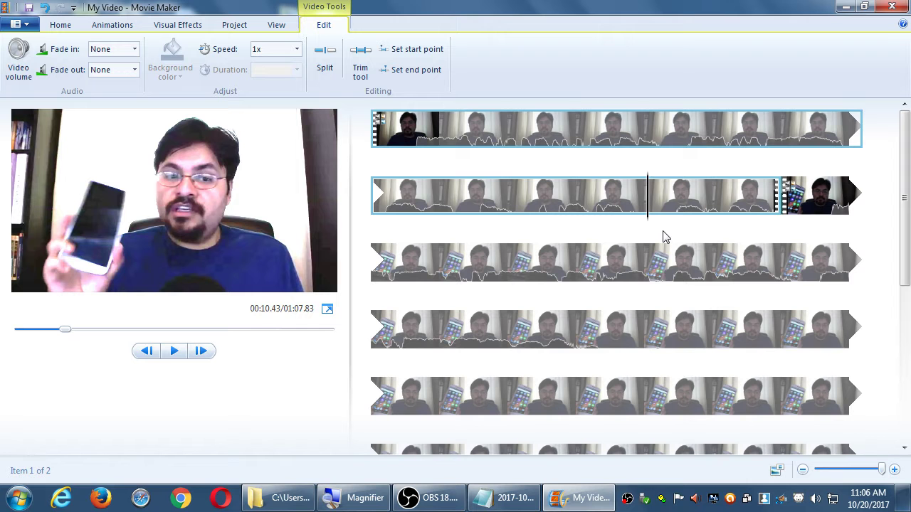
key("space")
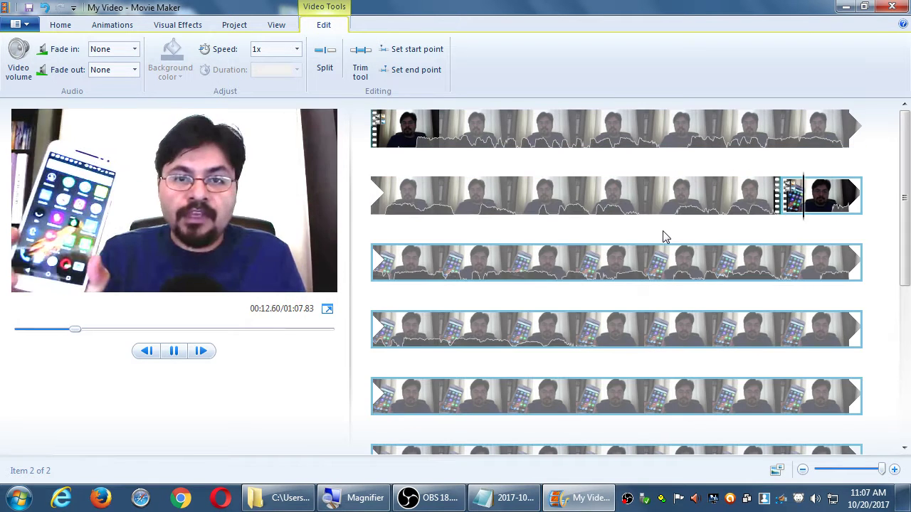
key("space")
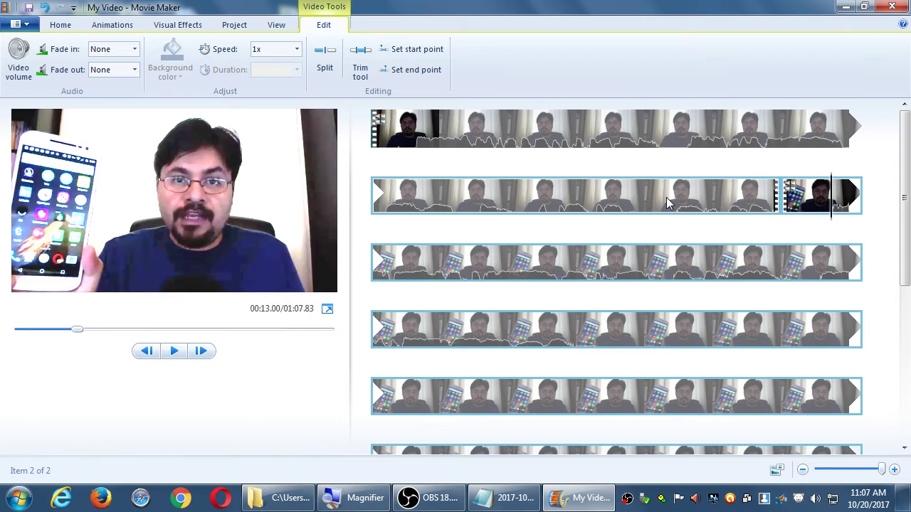
Step: Mute the computer's sound and replay the passage from 10.43 seconds across the join
left_click(666, 197)
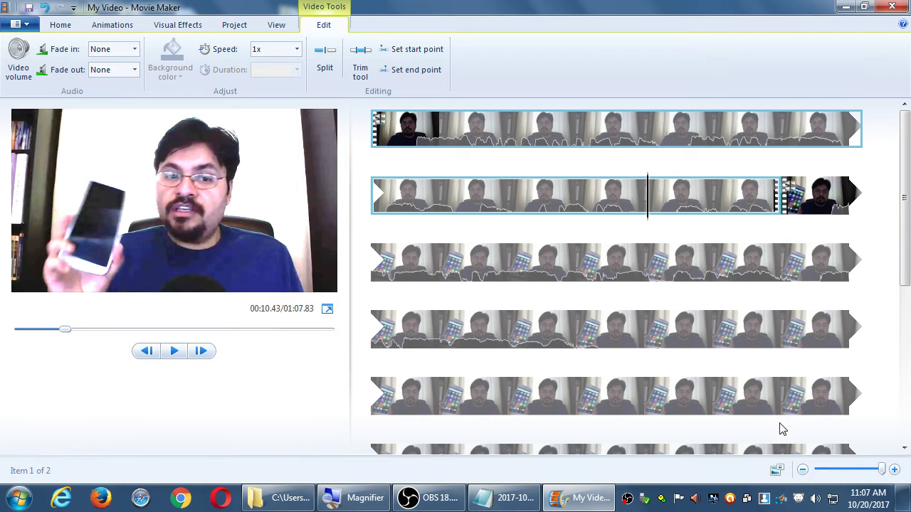
left_click(815, 499)
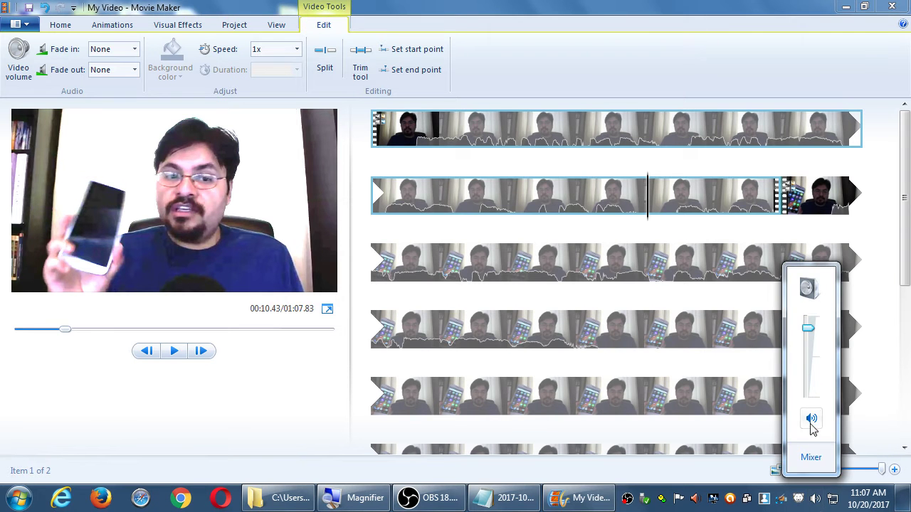
left_click(811, 420)
left_click(669, 234)
key("space")
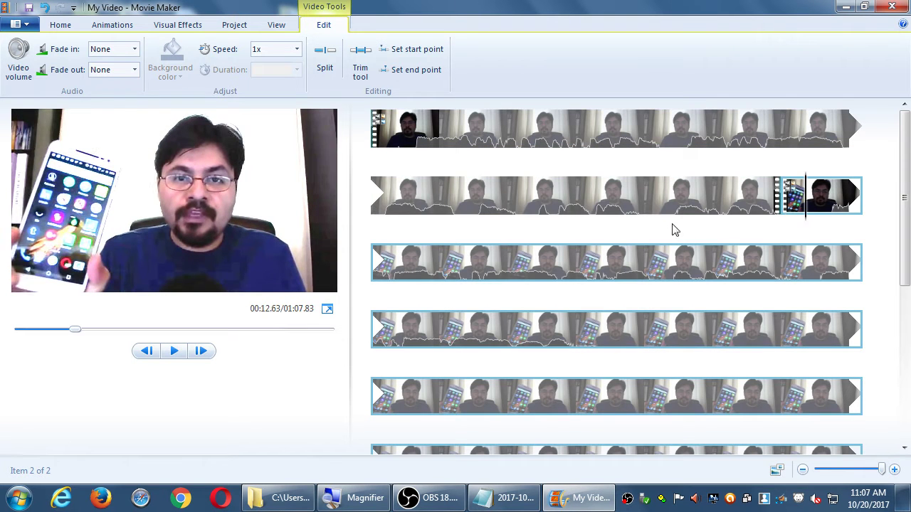
key("space")
Step: Compare the last frames of the first clip with the opening frames of the second clip around the join
left_click(737, 210)
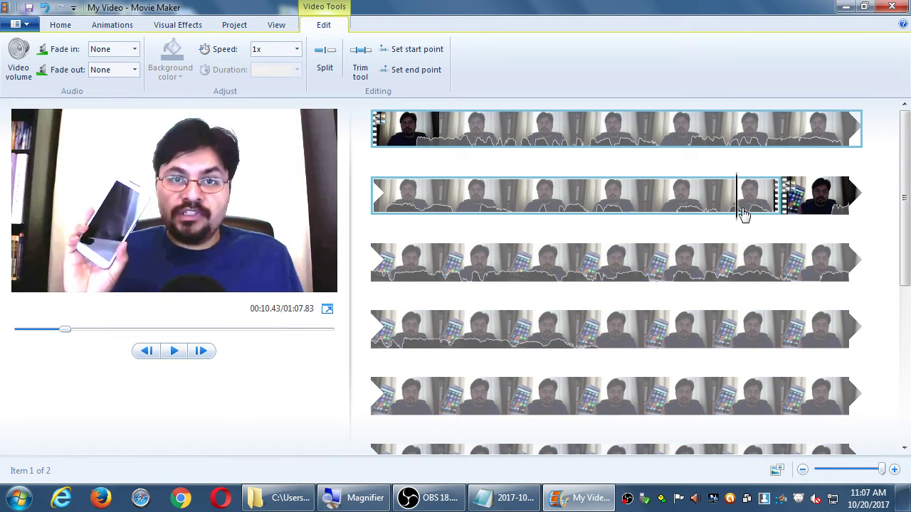
left_click(762, 211)
left_click(793, 211)
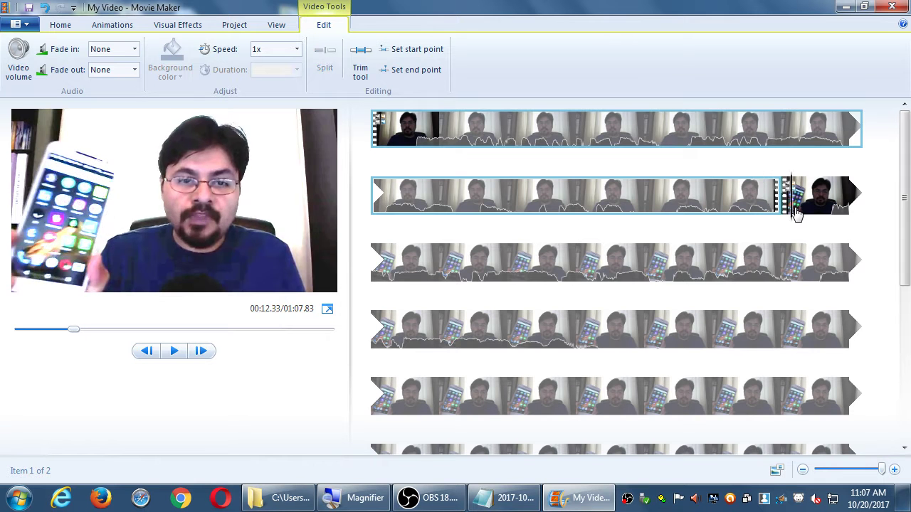
left_click(779, 212)
left_click(775, 210)
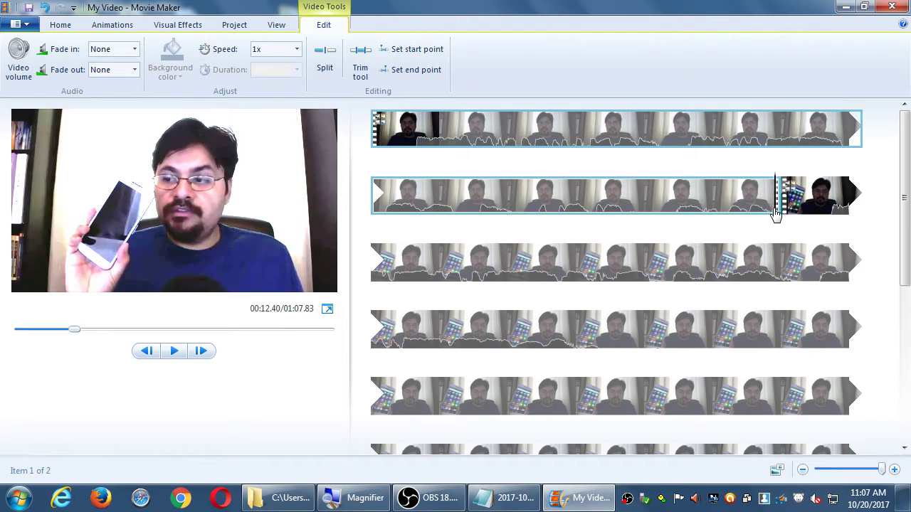
left_click(792, 211)
left_click(774, 213)
left_click(791, 213)
left_click(774, 212)
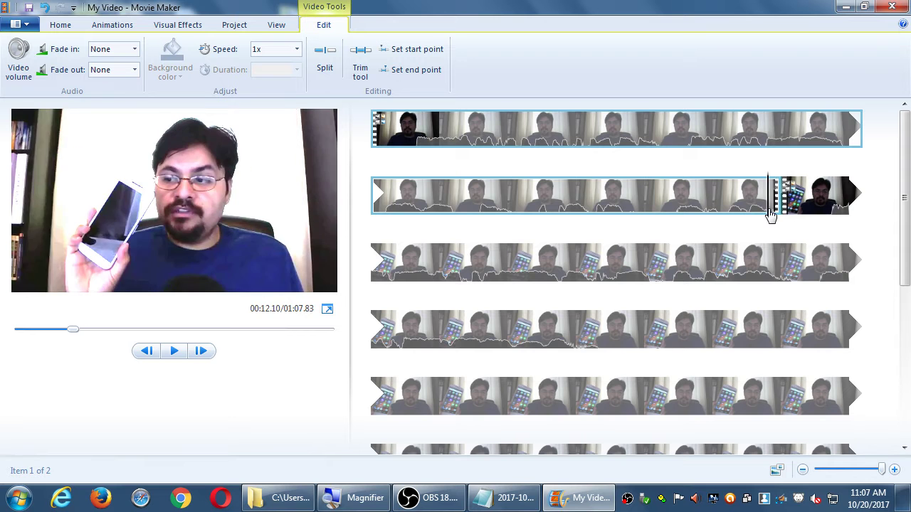
left_click(784, 212)
left_click(775, 212)
left_click(759, 217)
left_click(759, 217)
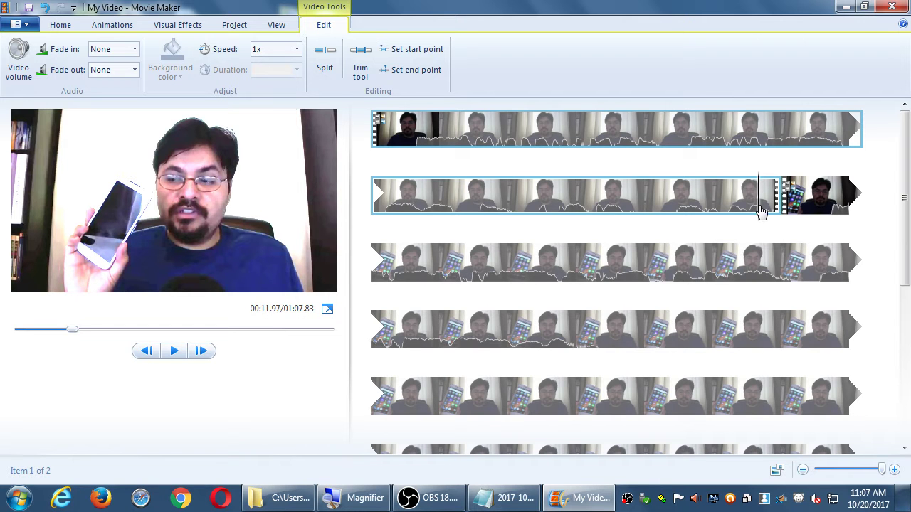
mouse_move(760, 211)
left_mouse_down()
mouse_move(788, 207)
mouse_move(767, 208)
left_mouse_up()
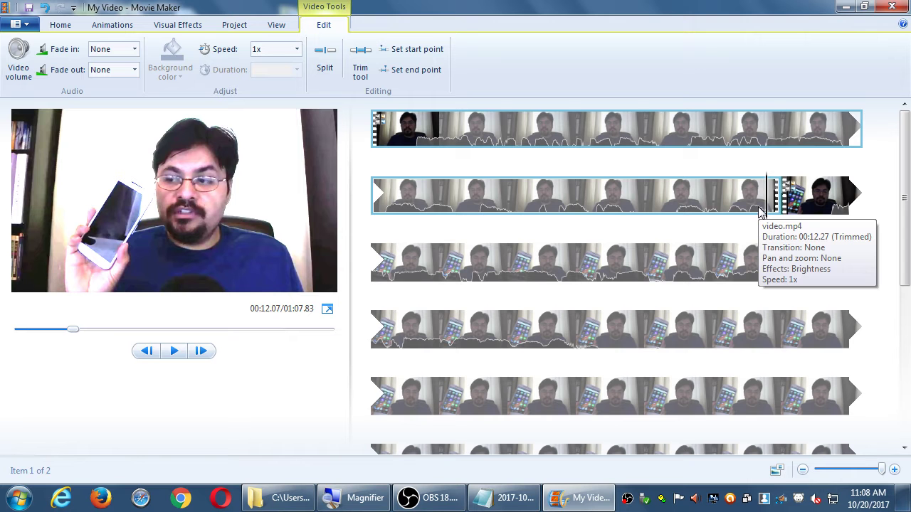
left_click_drag(760, 211, 811, 208)
Step: Select the second clip at 12.30 seconds and preview transitions on it, including vertical bars and contemporary slides
left_click(815, 208)
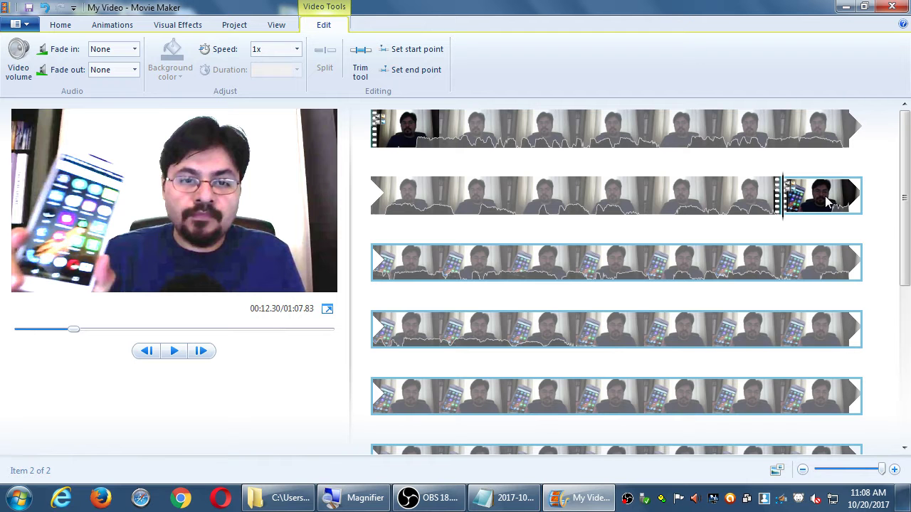
left_click(114, 28)
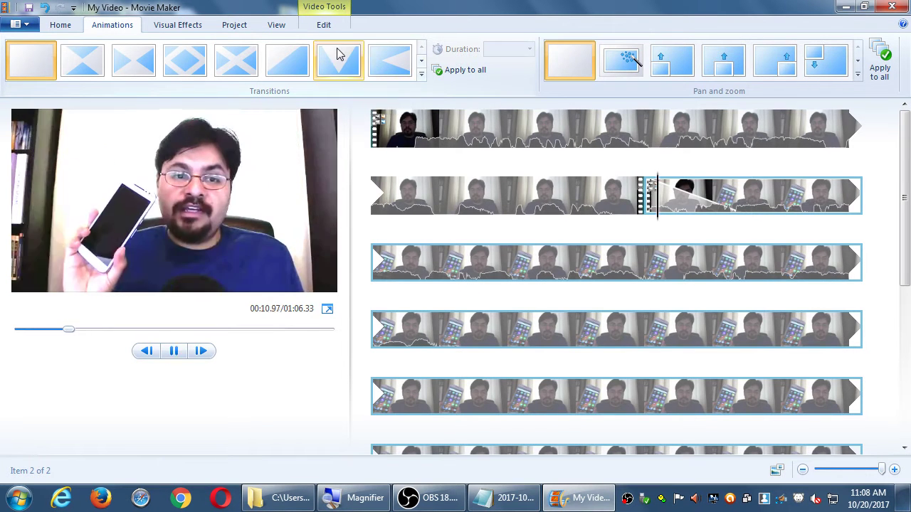
left_click(420, 63)
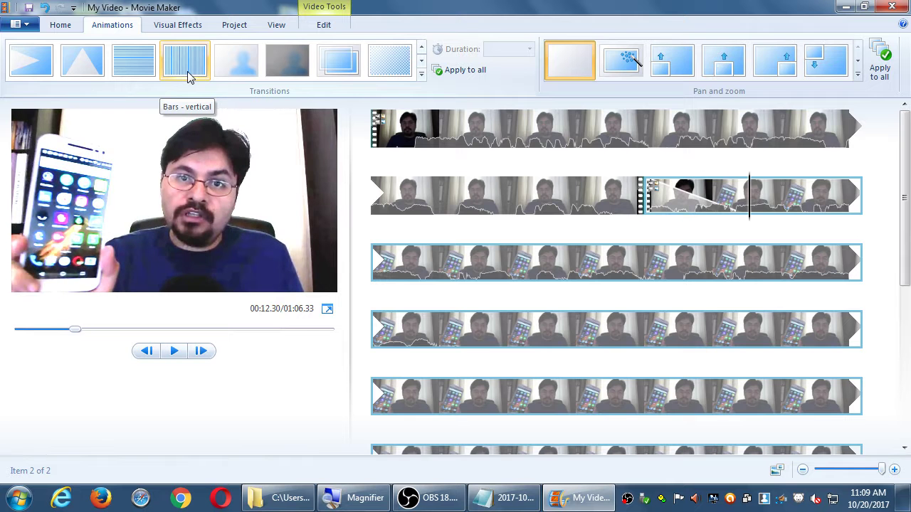
left_click(422, 61)
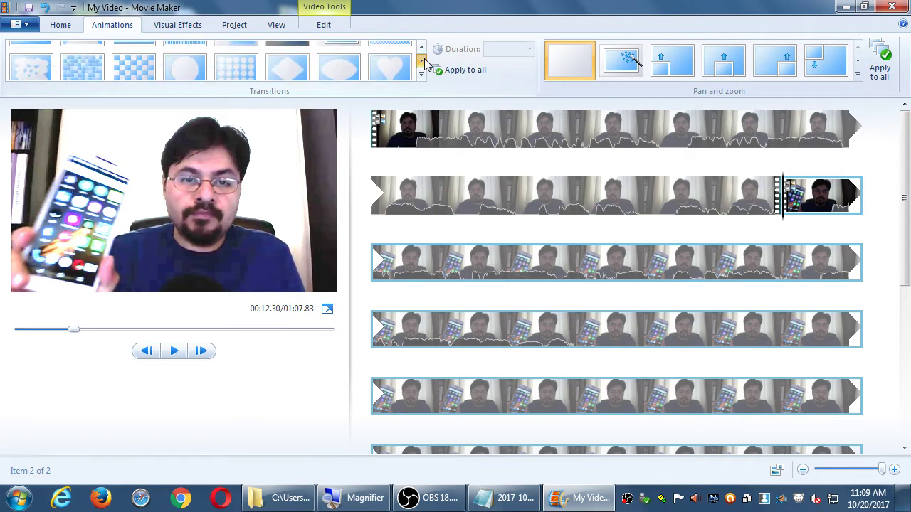
left_click(421, 62)
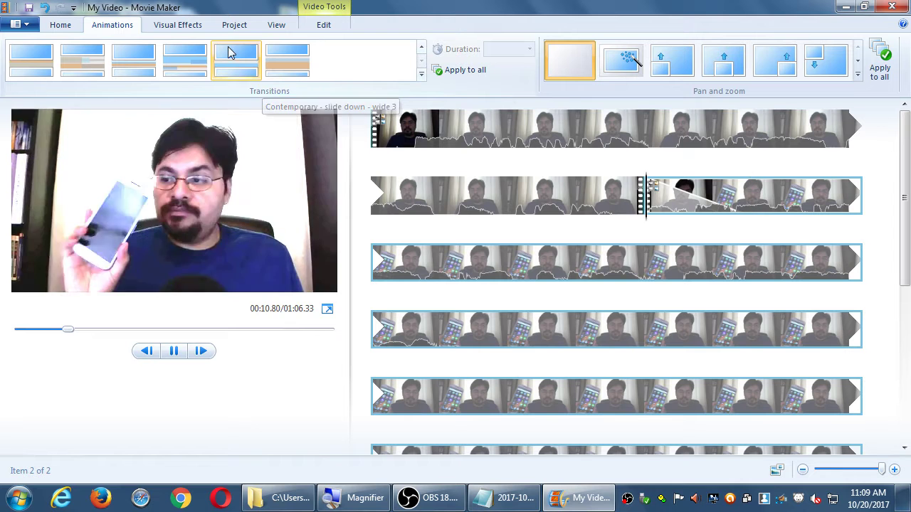
left_click(421, 61)
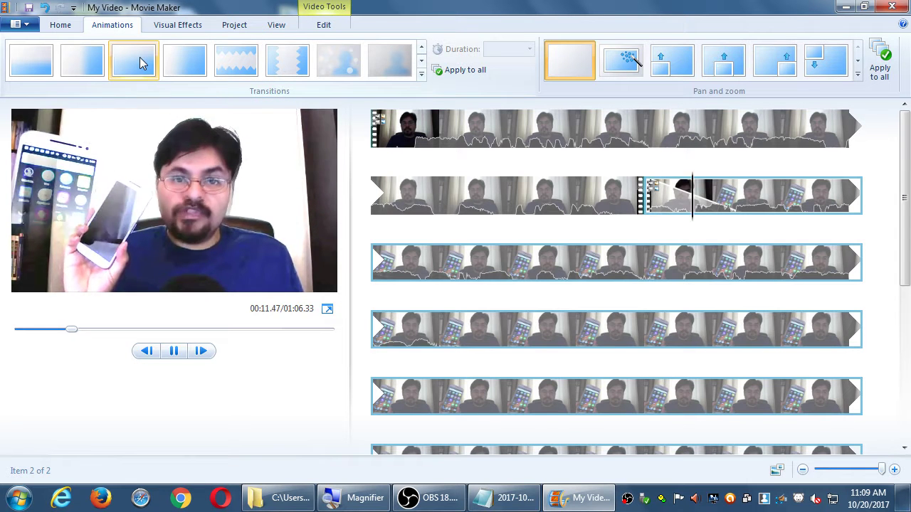
left_click(422, 49)
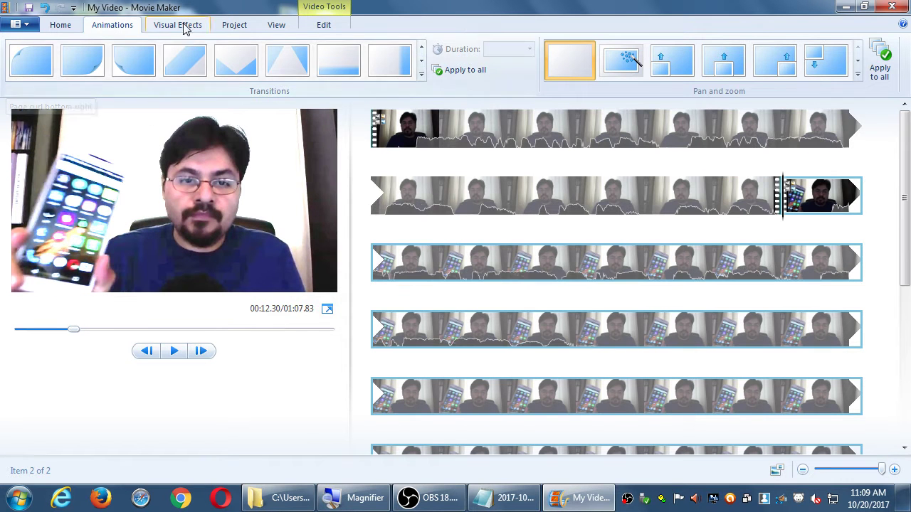
left_click(421, 48)
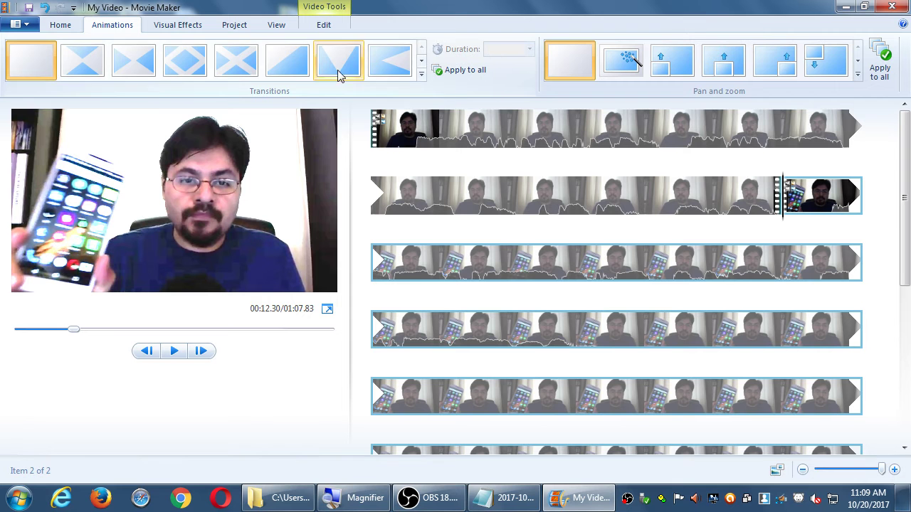
Step: Preview the blur through black, checkerboard and shatter right transitions on the second clip
left_click(422, 62)
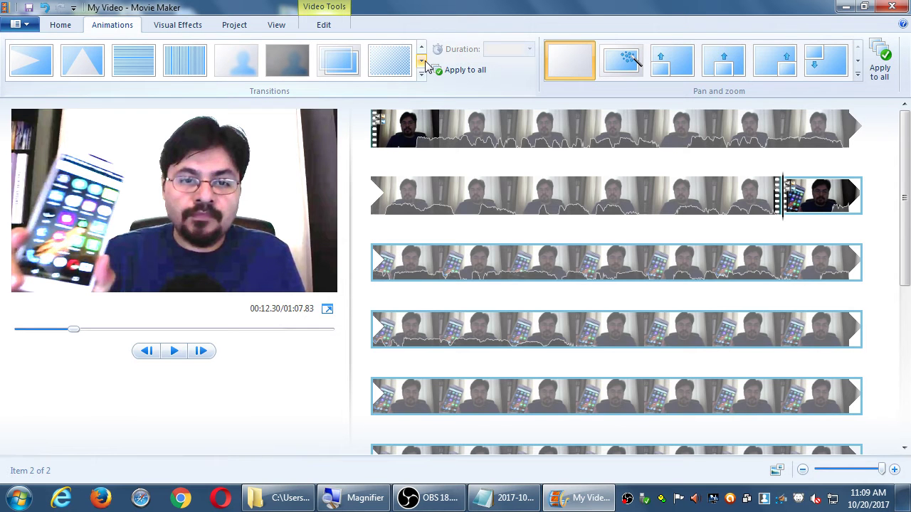
left_click(237, 64)
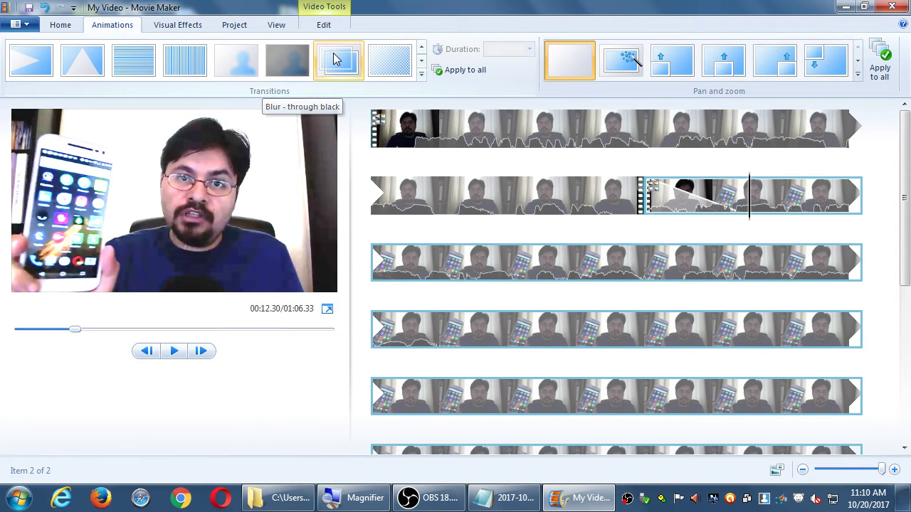
left_click(422, 63)
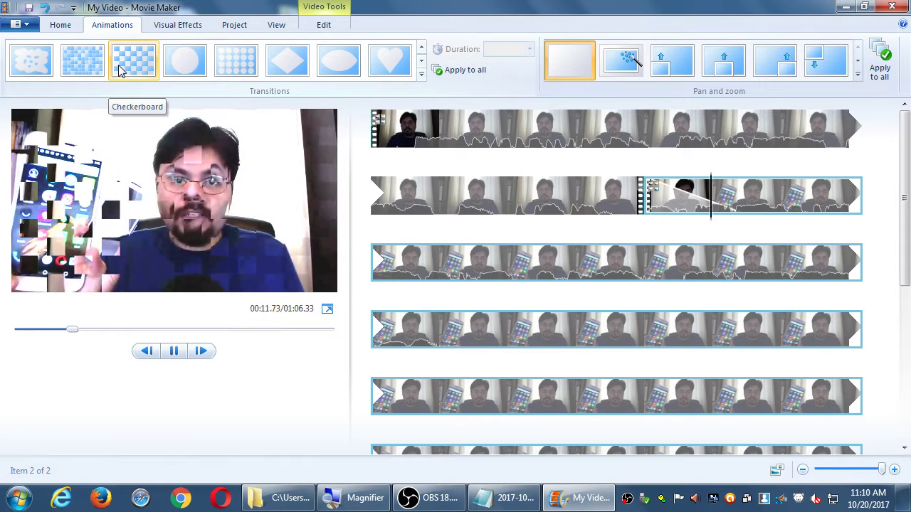
left_click(422, 62)
left_click(423, 64)
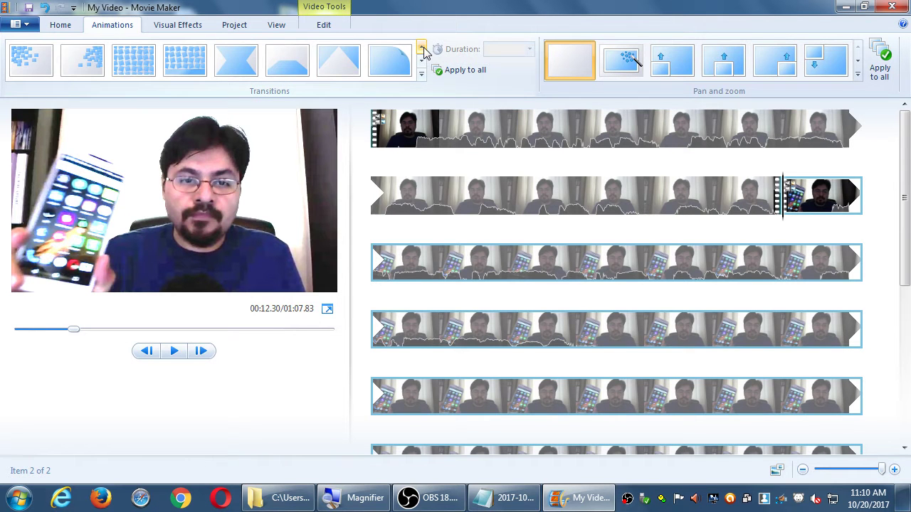
left_click(421, 50)
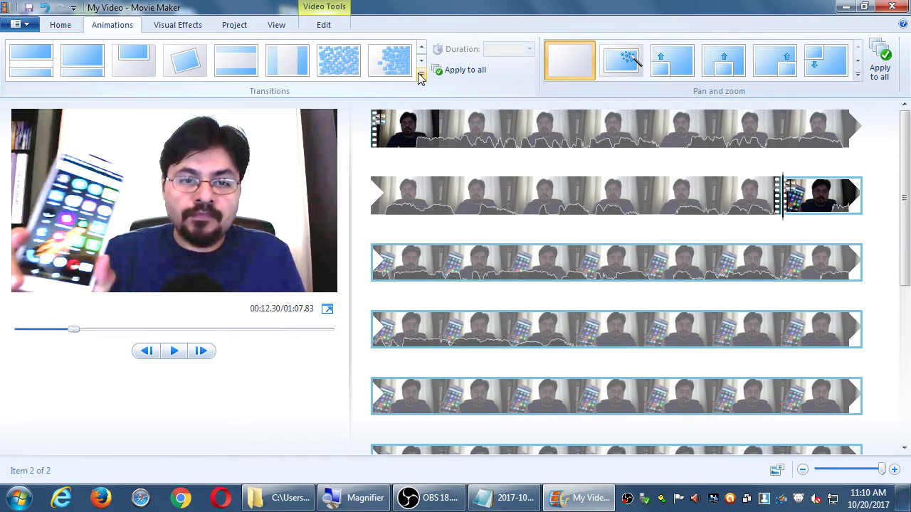
left_click(400, 64)
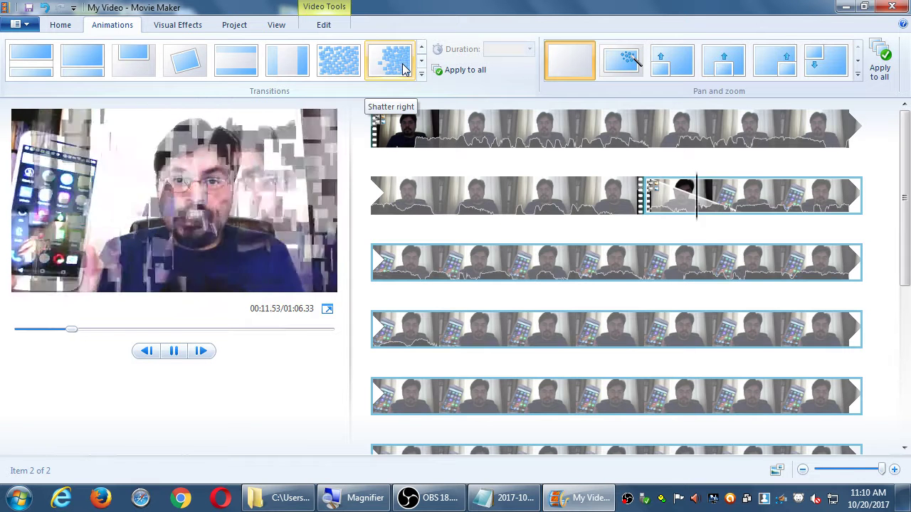
key("ctrl+z")
left_click_drag(349, 104, 349, 98)
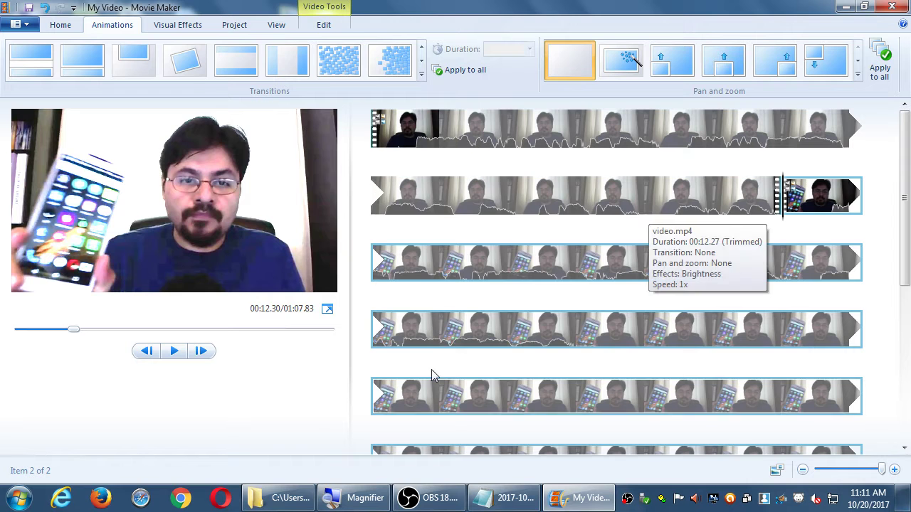
Step: Switch to the video example folder, select video.mp4 to view its details, and return to Movie Maker
left_click(285, 498)
left_click(520, 173)
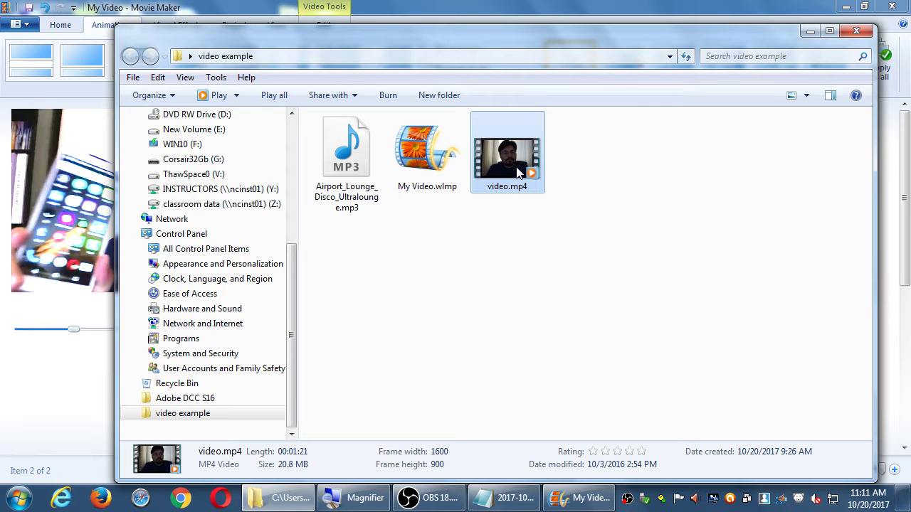
left_click(484, 22)
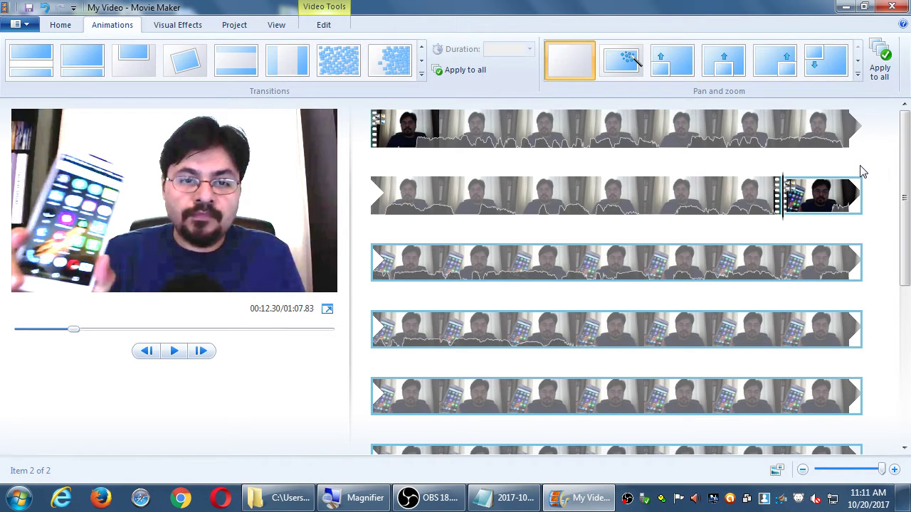
Step: Try the crossfade transition on the second clip, inspect the blended frames at the join, and undo it
left_click(422, 49)
left_click(422, 50)
left_click(422, 50)
left_click(422, 49)
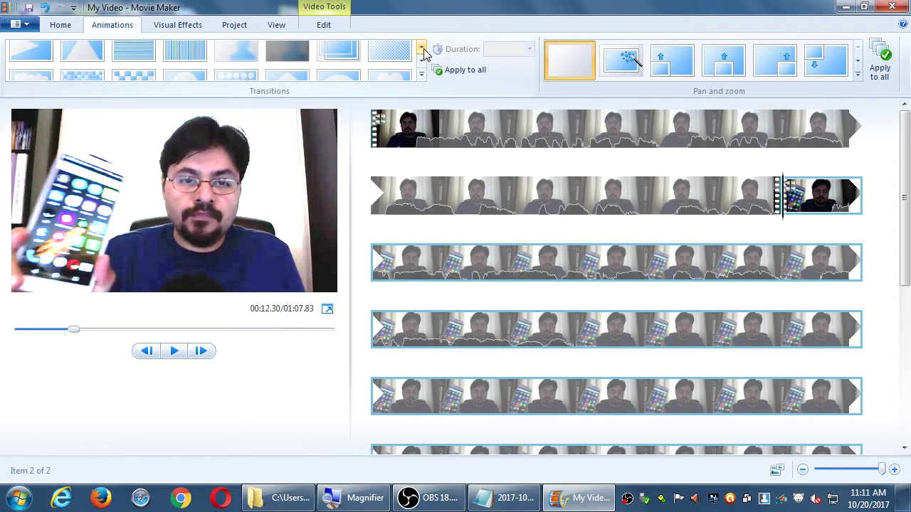
left_click(338, 64)
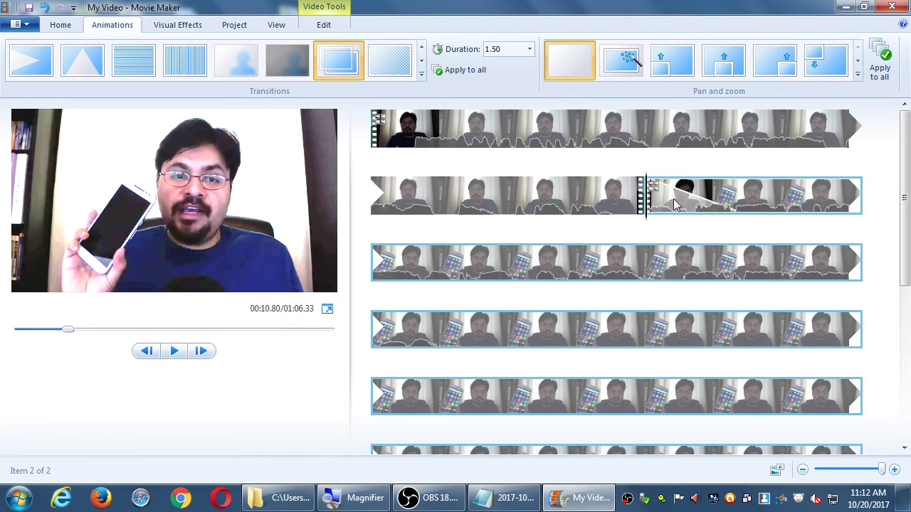
left_click(578, 197)
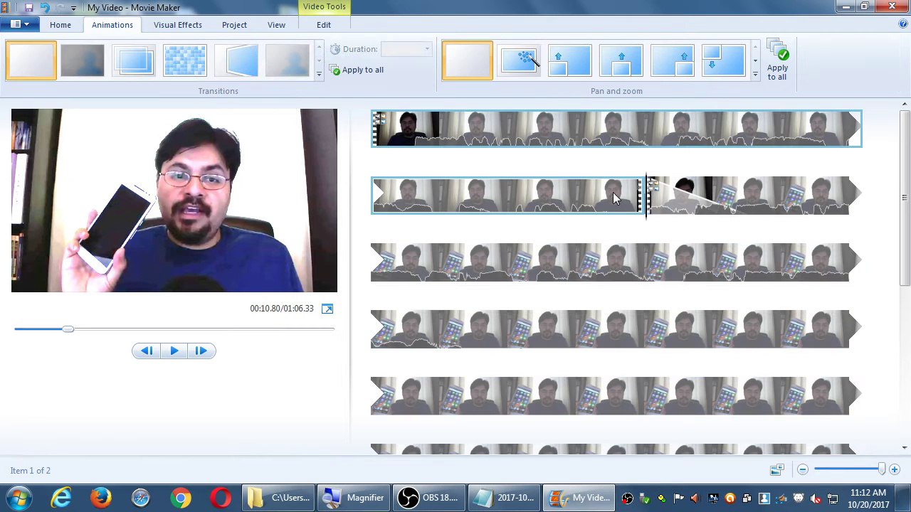
left_click(715, 199)
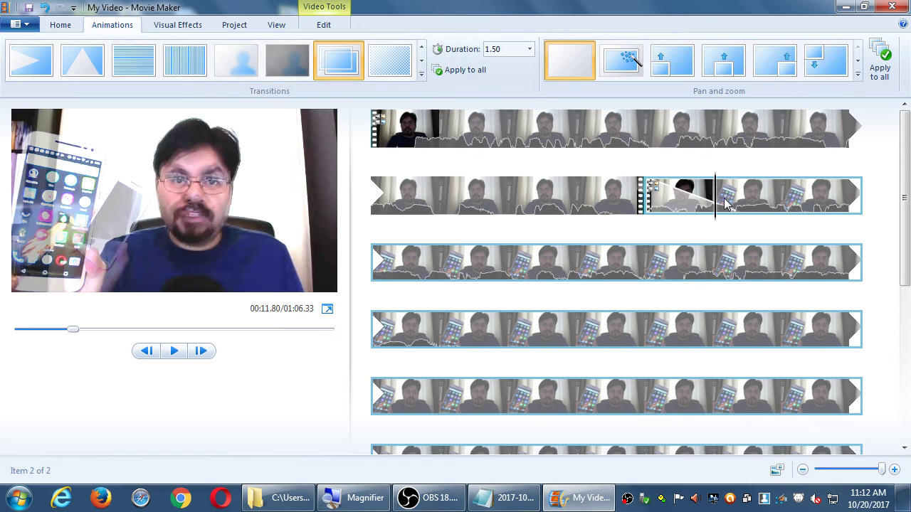
left_click(44, 7)
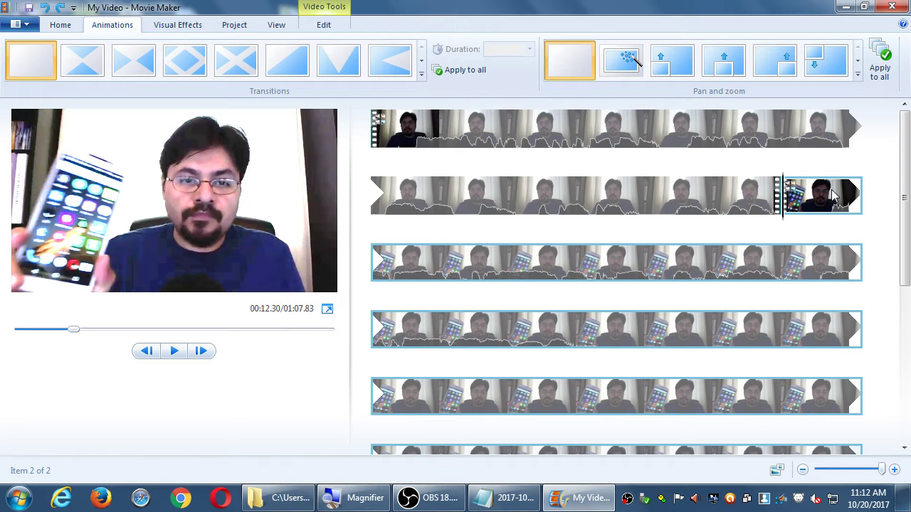
Step: Apply the crossfade transition to the second clip again and set the playhead to 8.80 seconds in the first clip
left_click(421, 60)
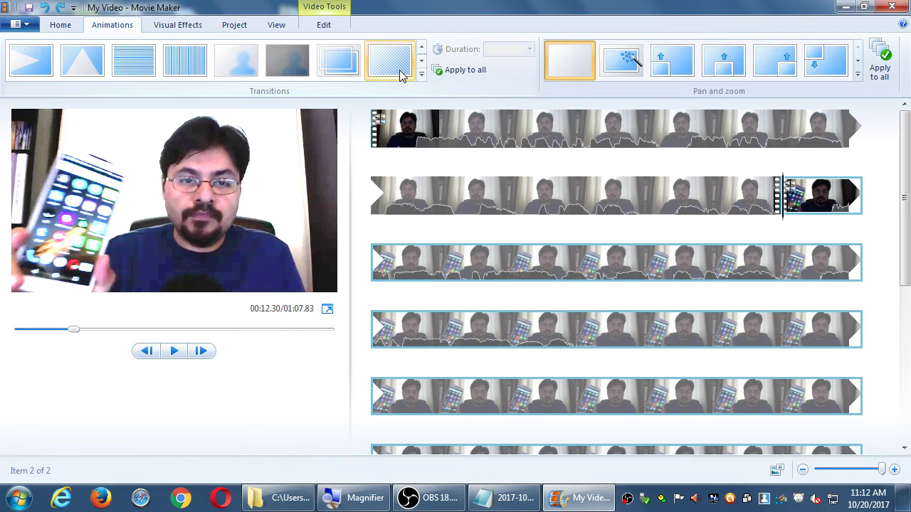
left_click(339, 65)
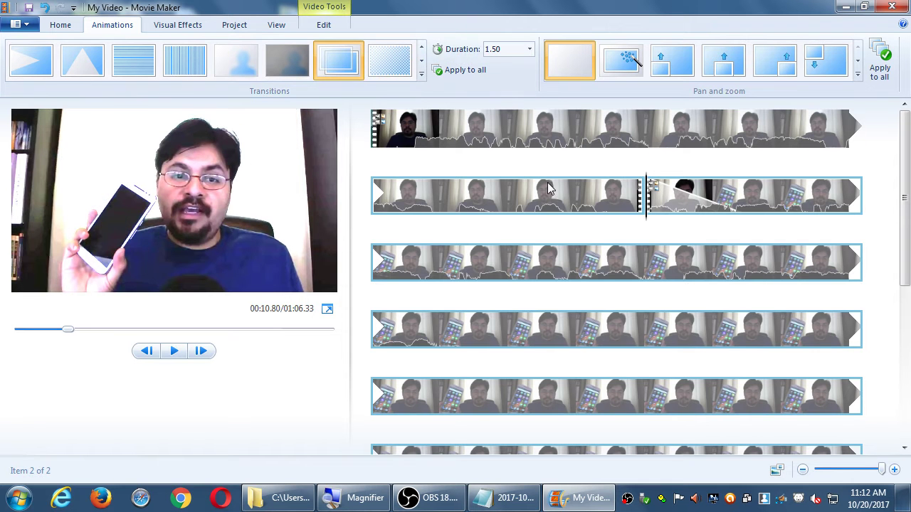
left_click(512, 194)
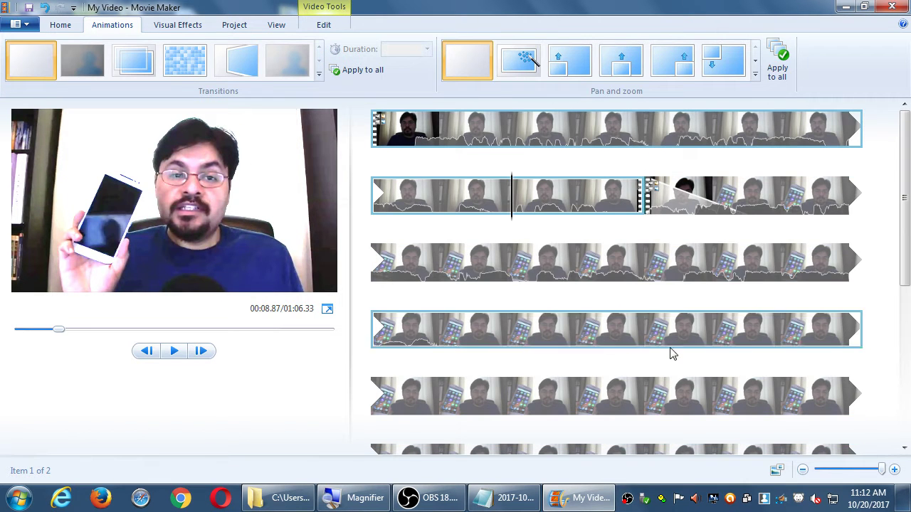
left_click(484, 204)
left_click(504, 208)
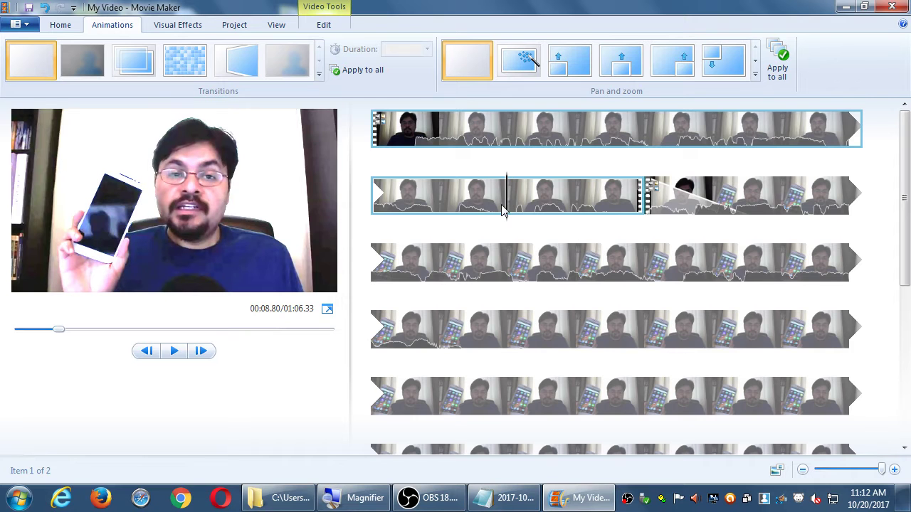
Step: Turn on the computer's sound and play the video through the crossfade join twice
left_click(816, 501)
left_click(457, 6)
key("space")
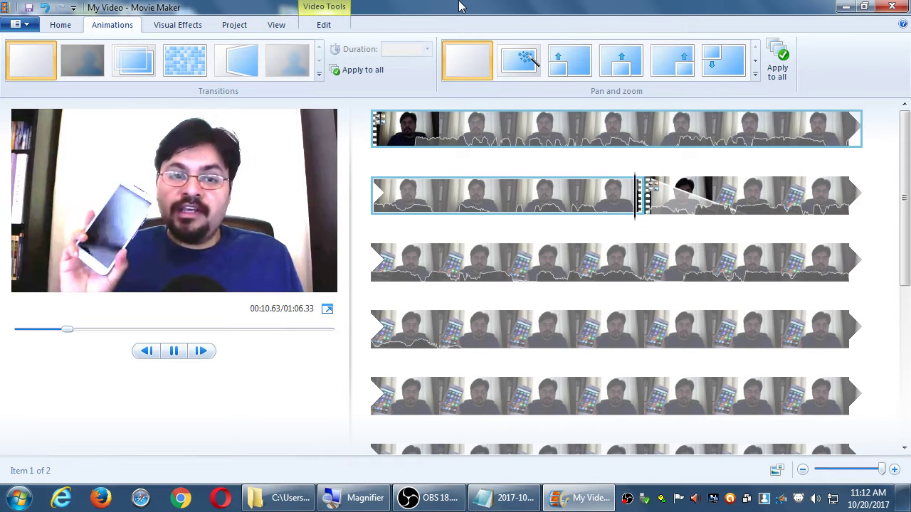
key("space")
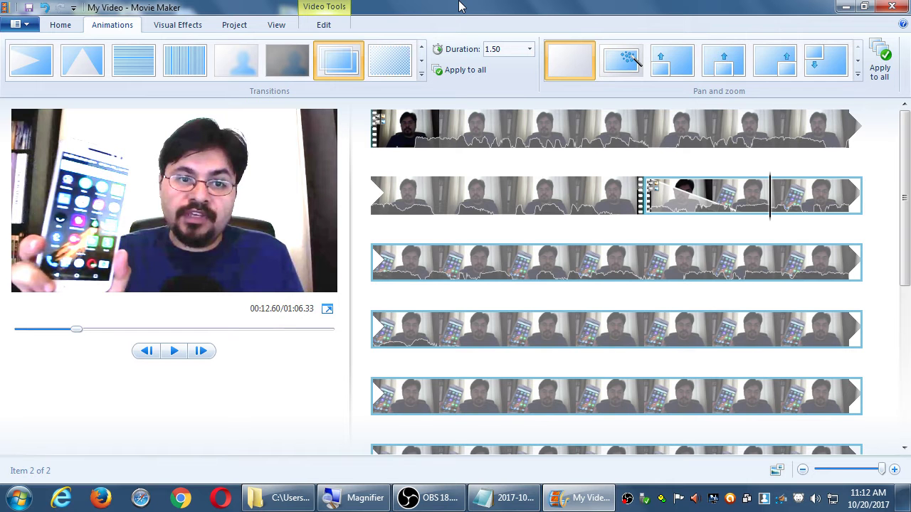
left_click(514, 196)
key("space")
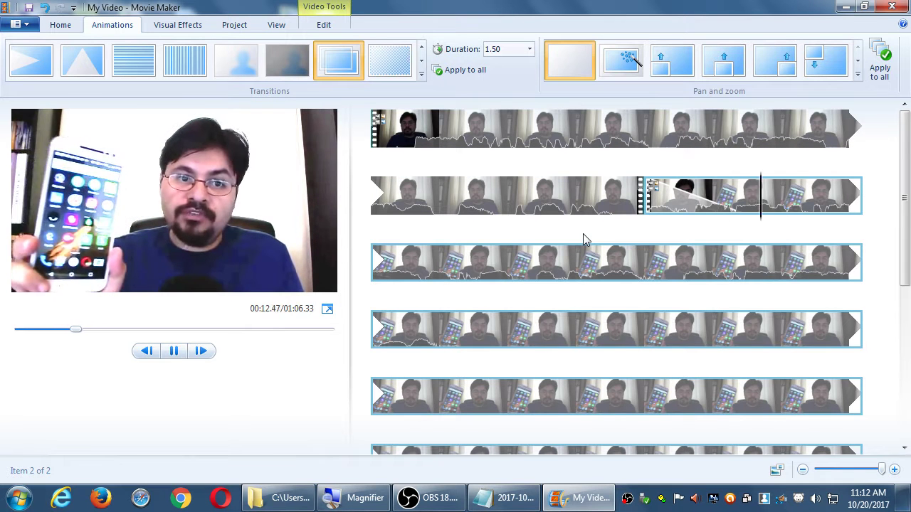
key("space")
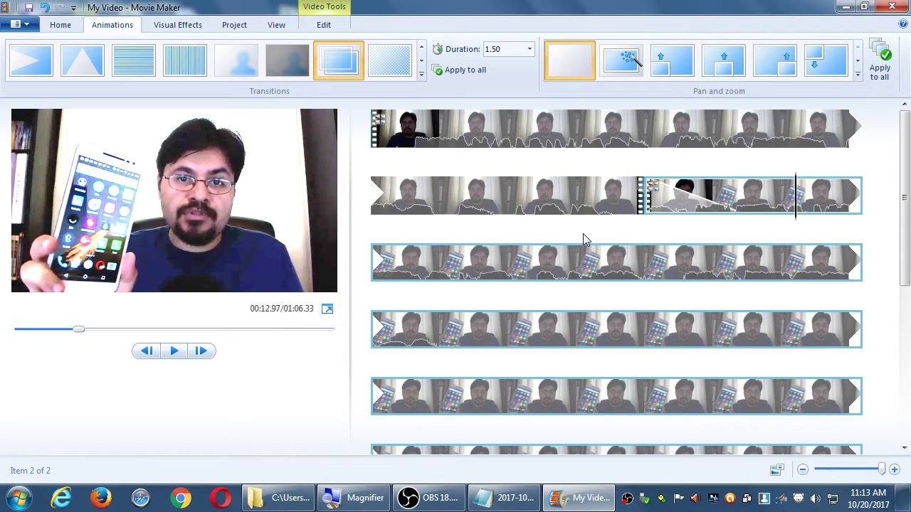
Step: Shorten the crossfade duration to 0.25 seconds and play the video through the join twice
left_click(529, 50)
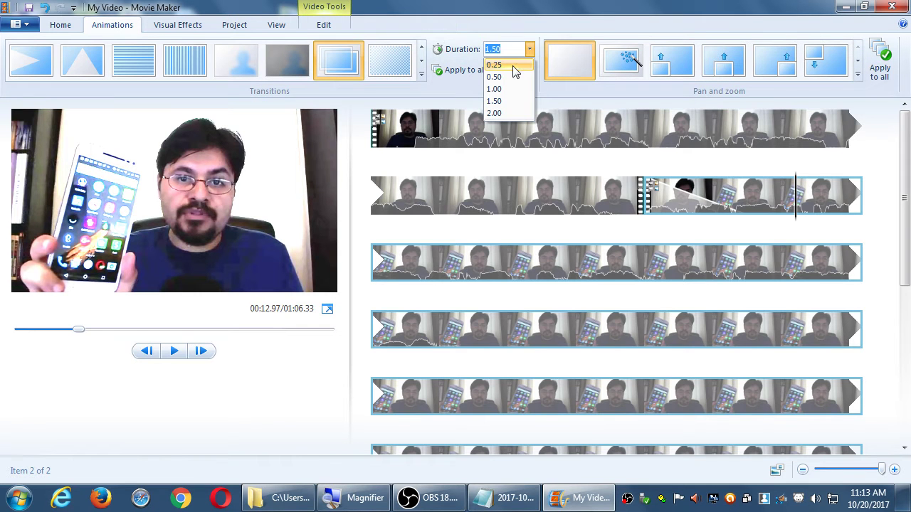
left_click(513, 66)
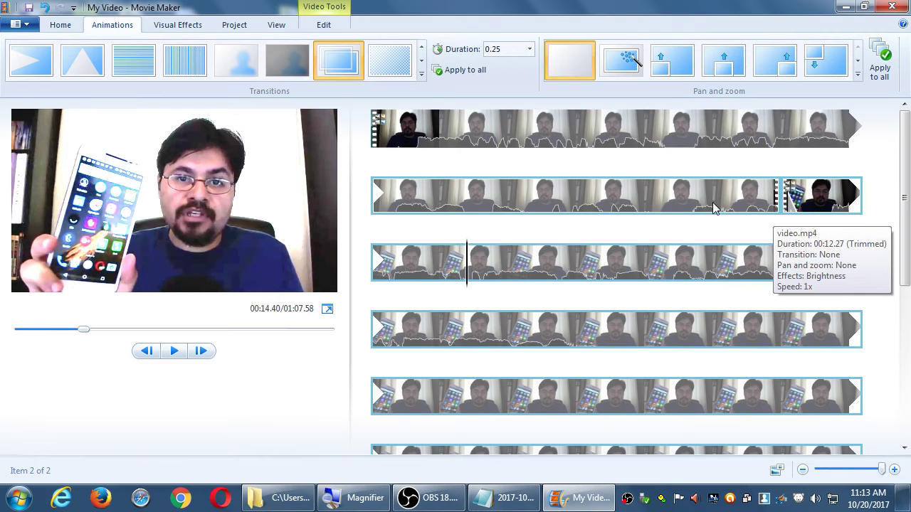
left_click(682, 207)
key("space")
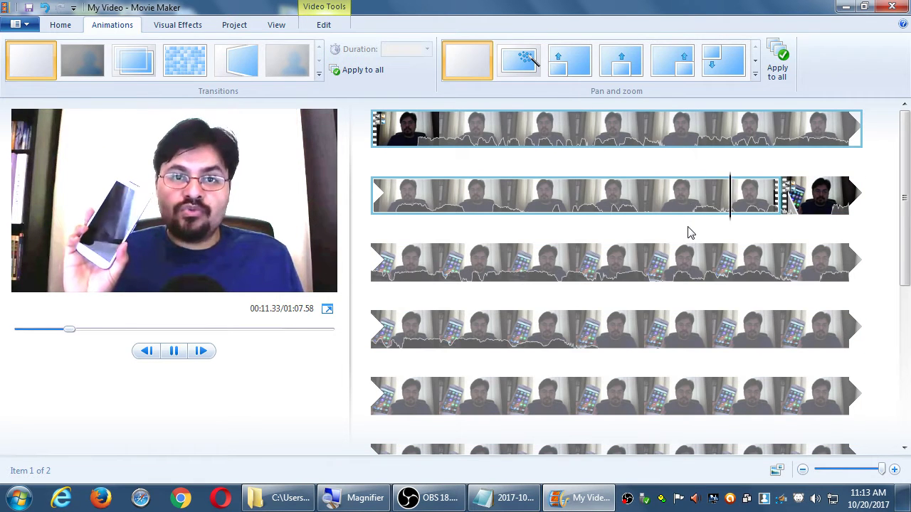
key("space")
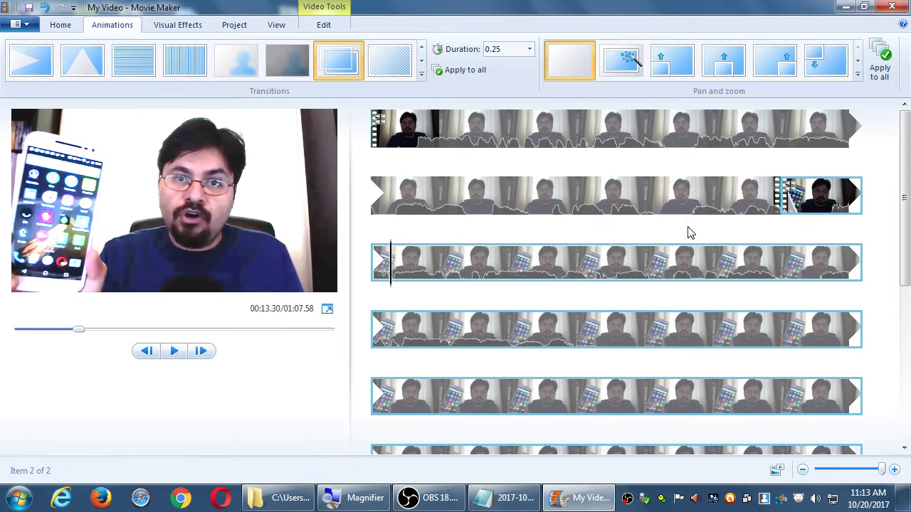
left_click(650, 207)
key("space")
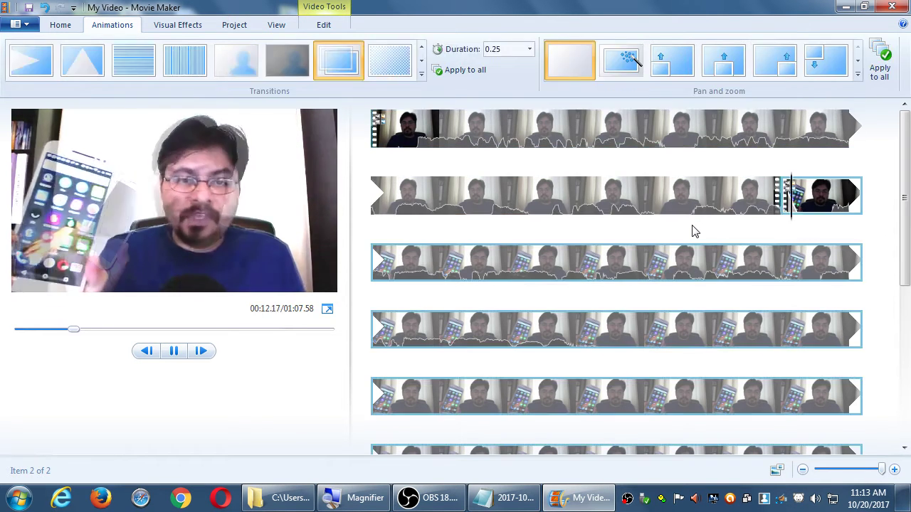
key("space")
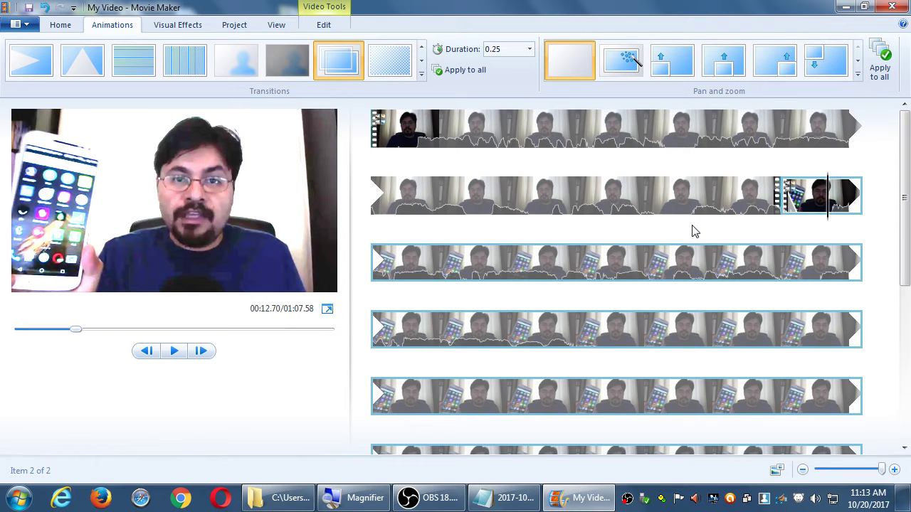
Step: Undo the crossfade edits and the removal of the silent middle clip, and select the restored third clip at its start
left_click(44, 9)
left_click(44, 8)
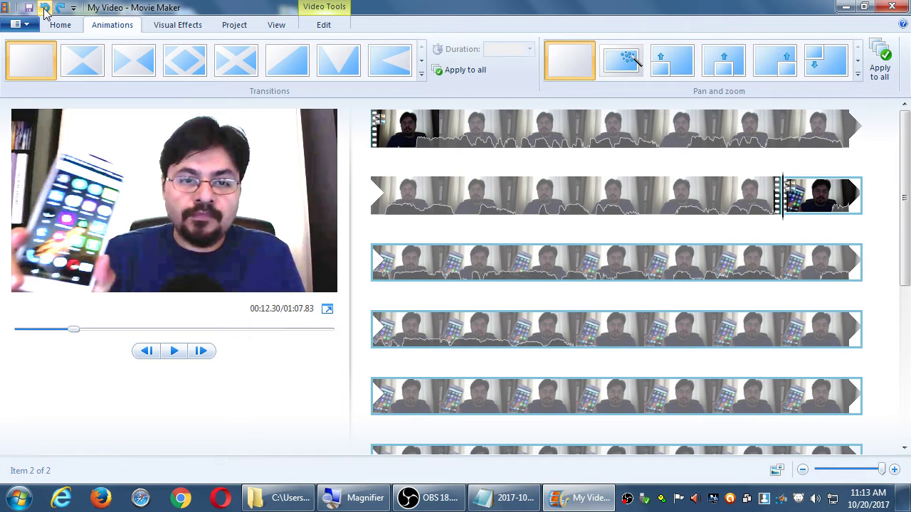
left_click(44, 9)
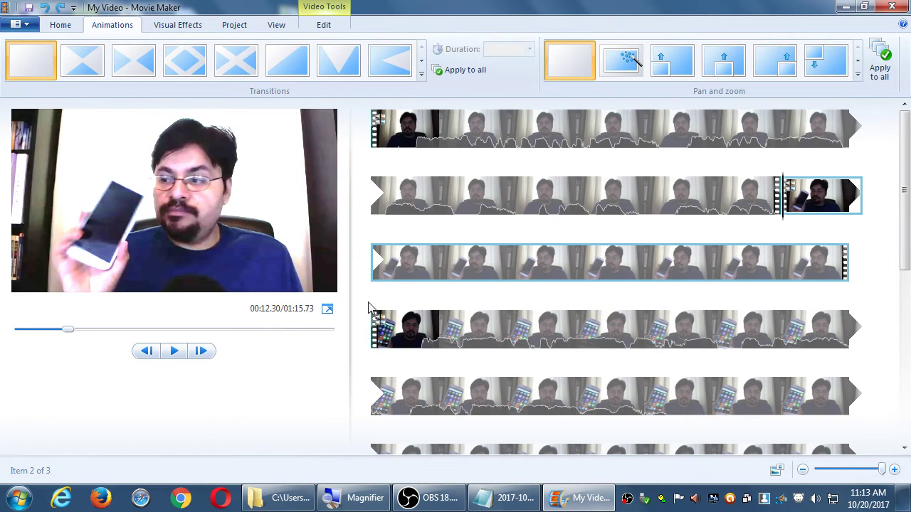
left_click(384, 321)
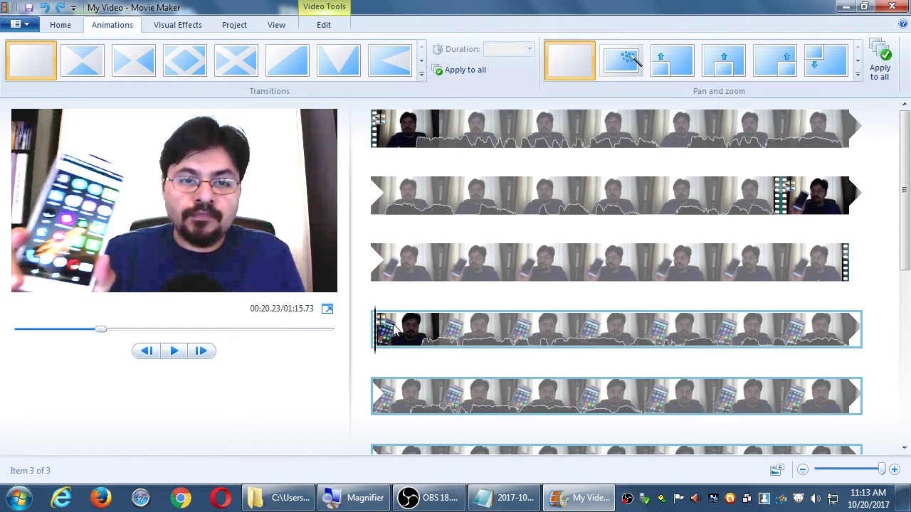
Step: Replace the split ending the silent stretch with one at 19.27 seconds, and delete the middle clip
left_click(784, 263)
key("m")
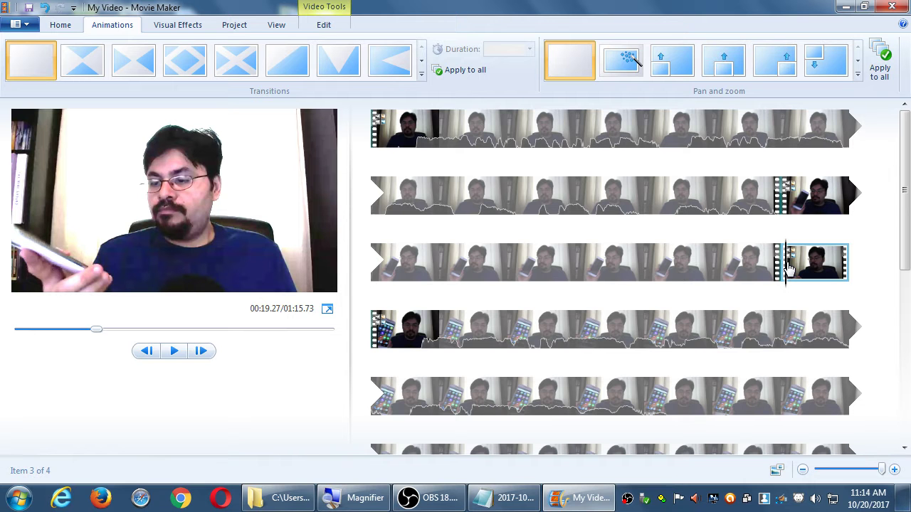
key("ctrl+z")
key("ctrl+z")
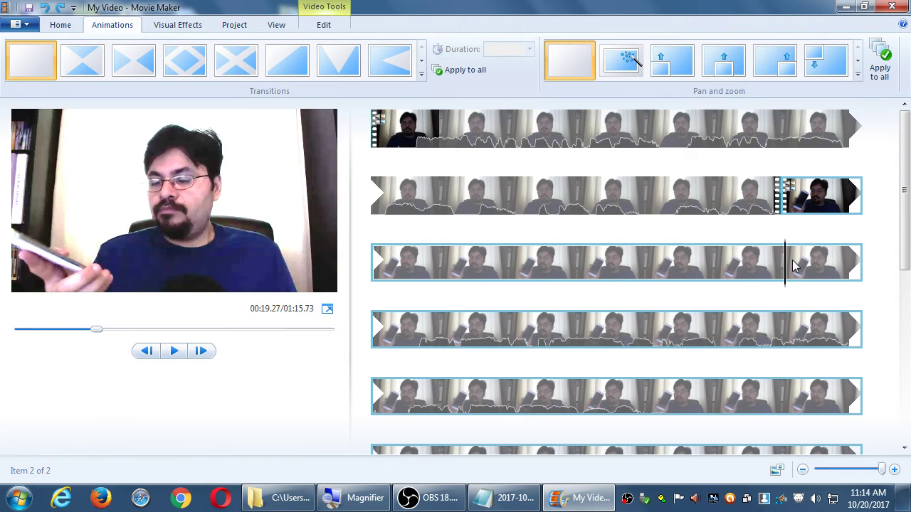
key("ctrl+y")
left_click(718, 274)
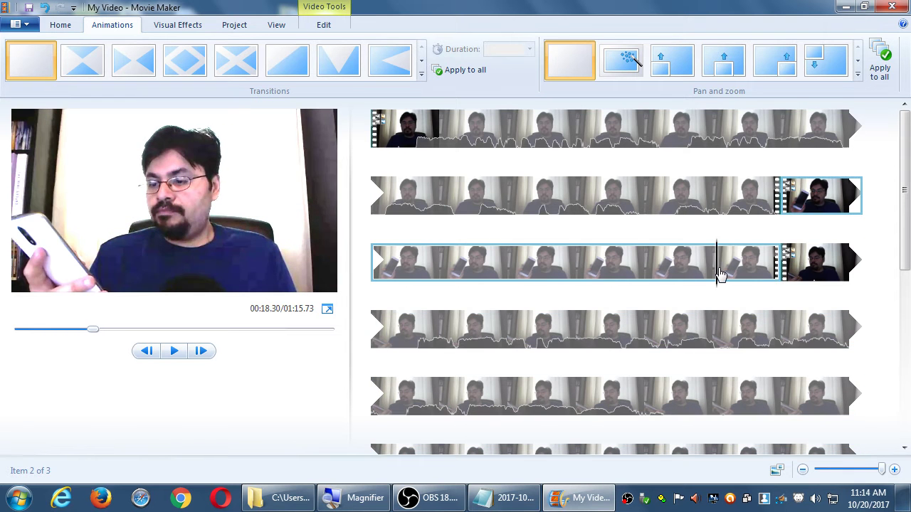
key("ctrl+z")
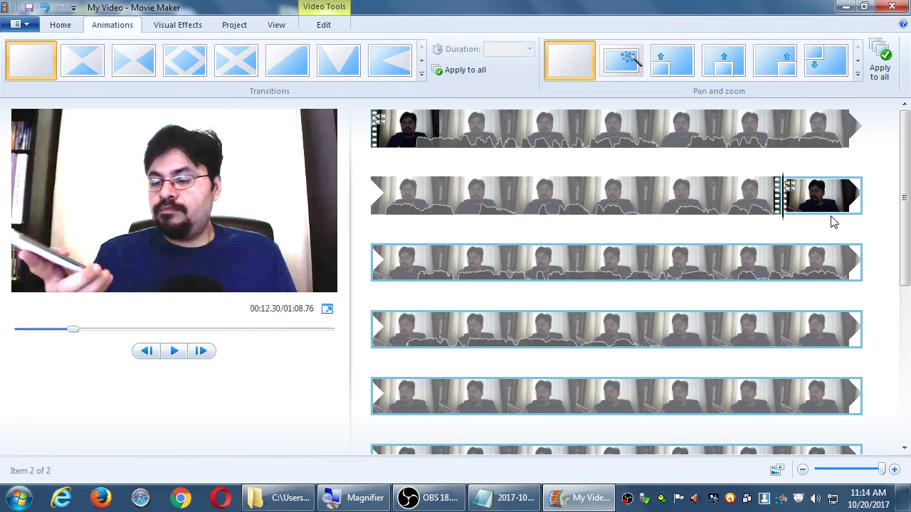
Step: Apply a 1.50-second crossfade transition to the second clip and play the video through the new join
left_click(421, 60)
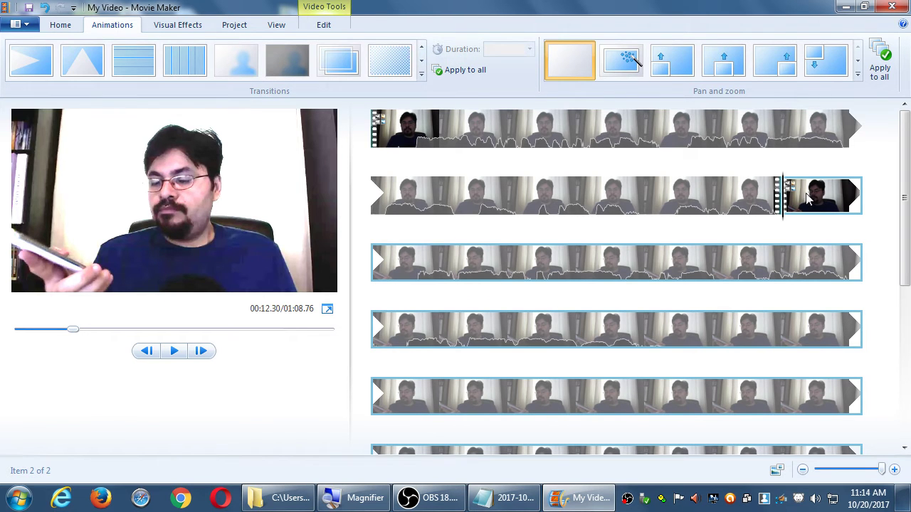
left_click(339, 60)
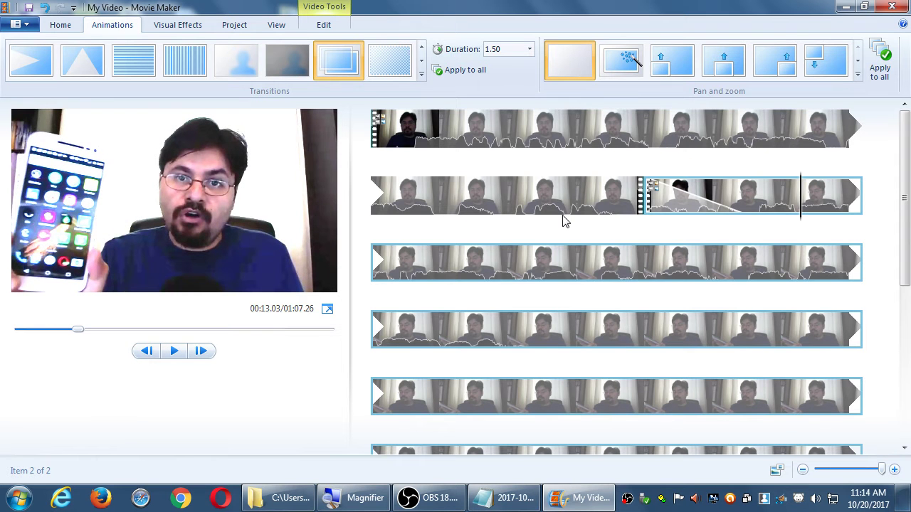
left_click(573, 205)
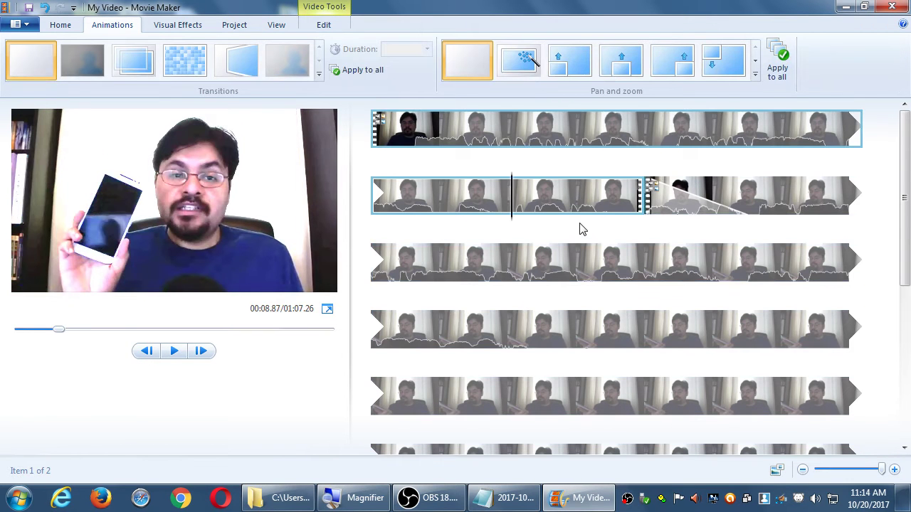
key("space")
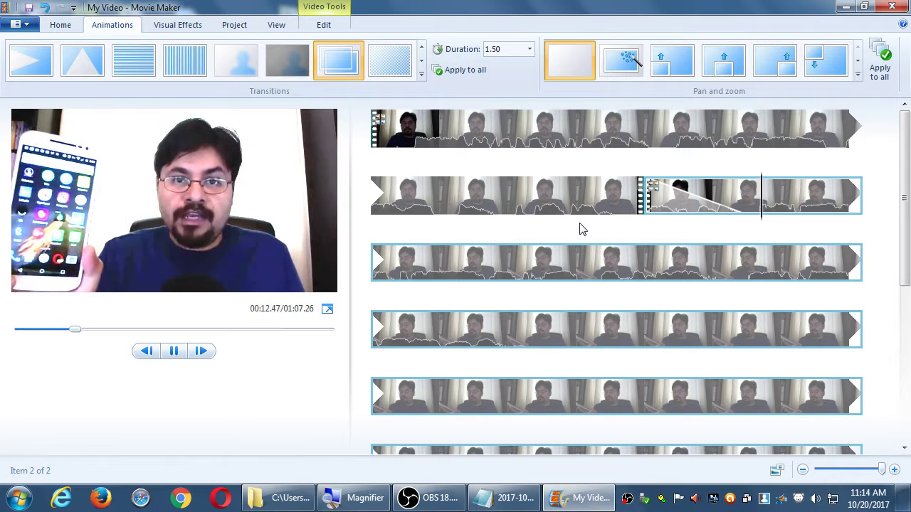
key("space")
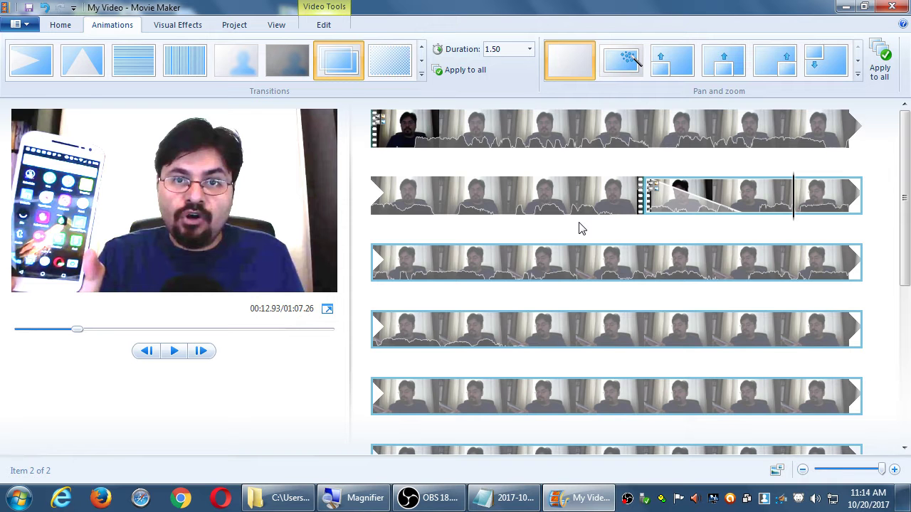
Step: Play the second clip through its next long silent stretch and pause at 40.63 seconds
left_click(544, 204)
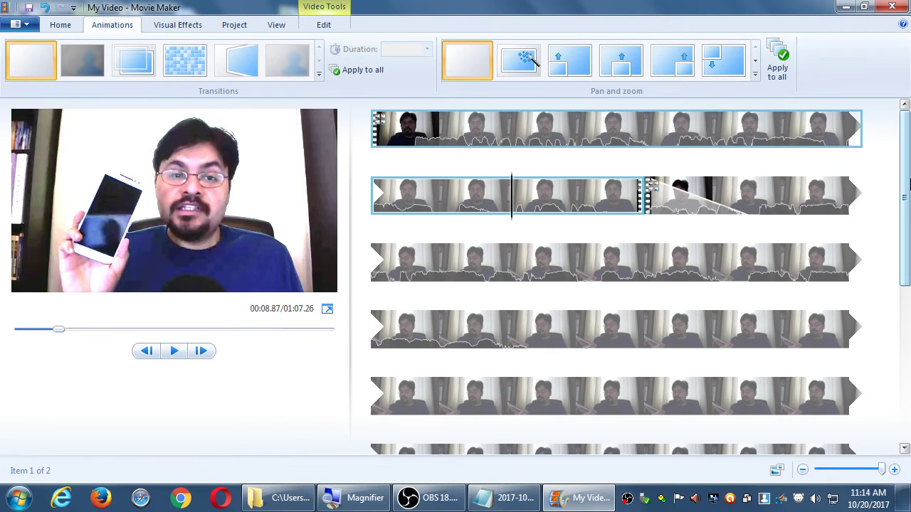
left_click_drag(908, 184, 908, 209)
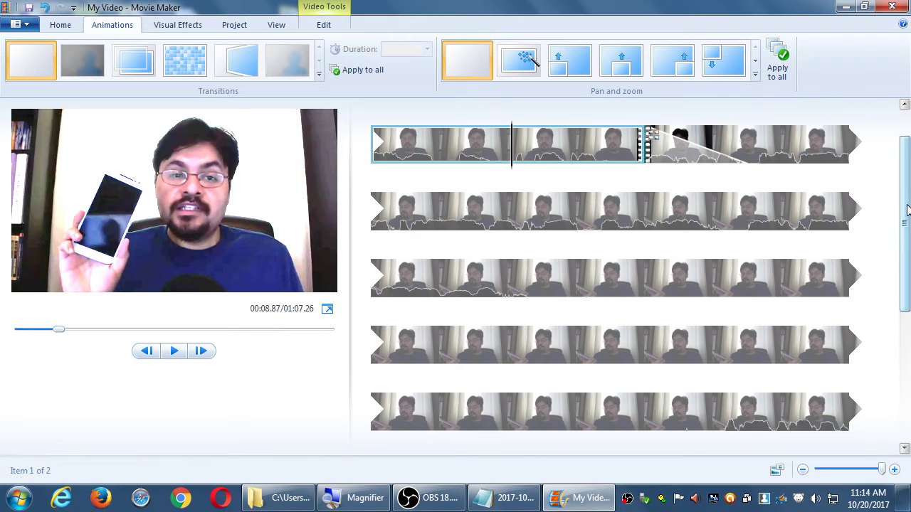
left_click(401, 278)
key("space")
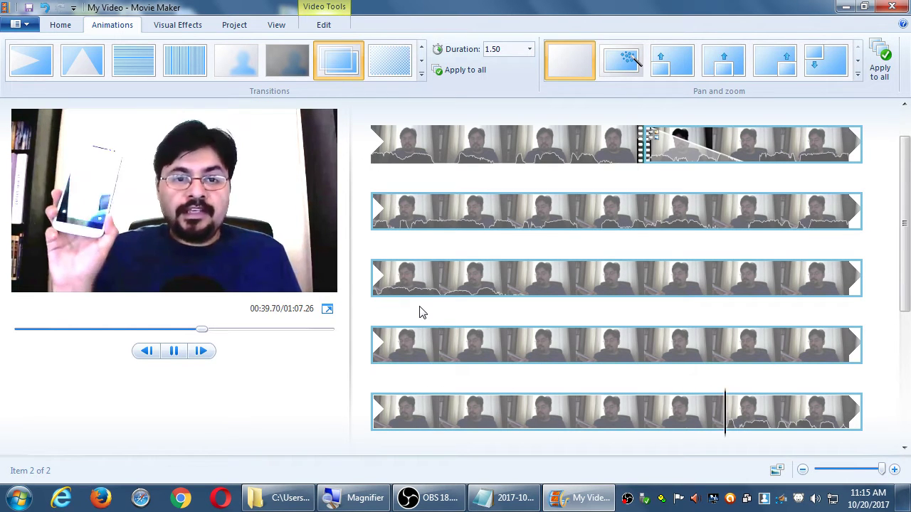
key("space")
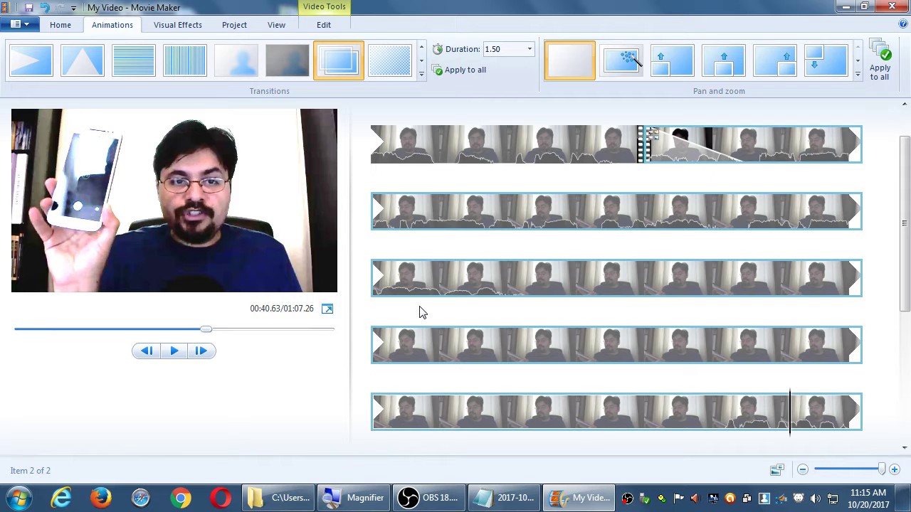
Step: Play the second clip from its third timeline row into the silent stretch and split it at 28.67 seconds
left_click(390, 283)
key("space")
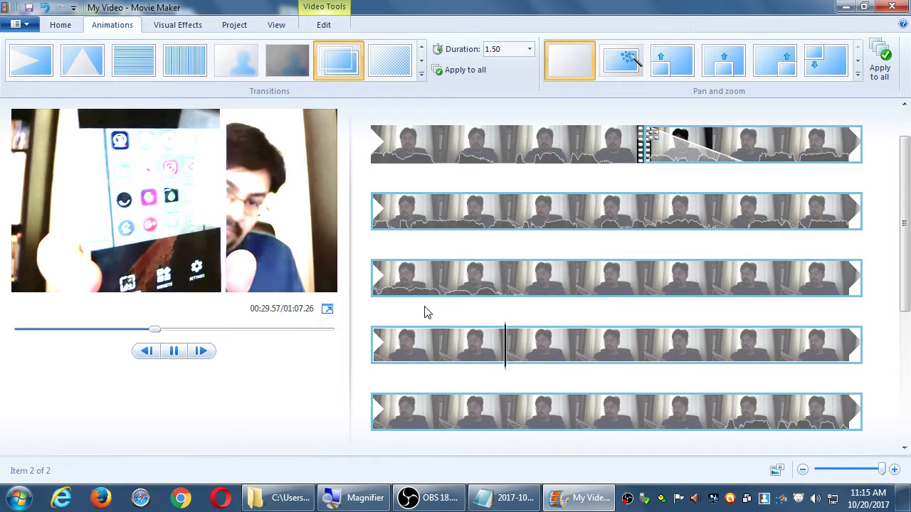
key("space")
left_click_drag(526, 356, 443, 372)
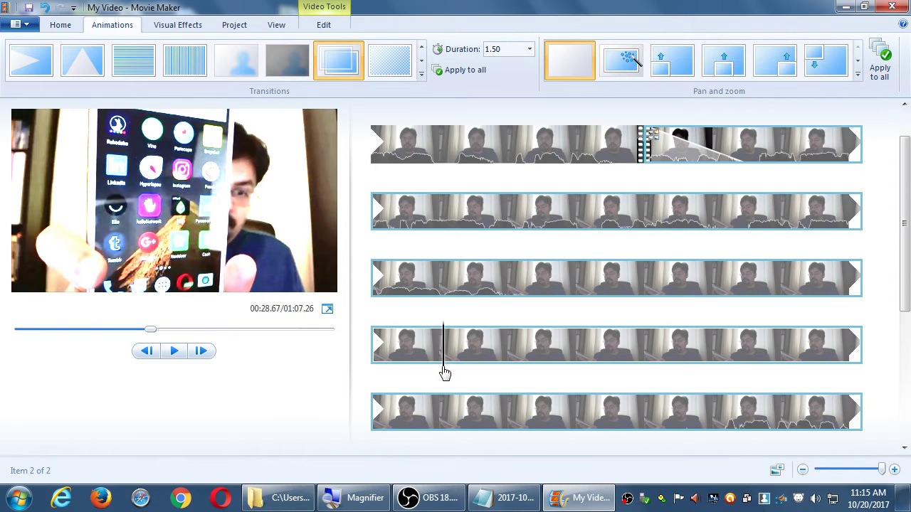
key("m")
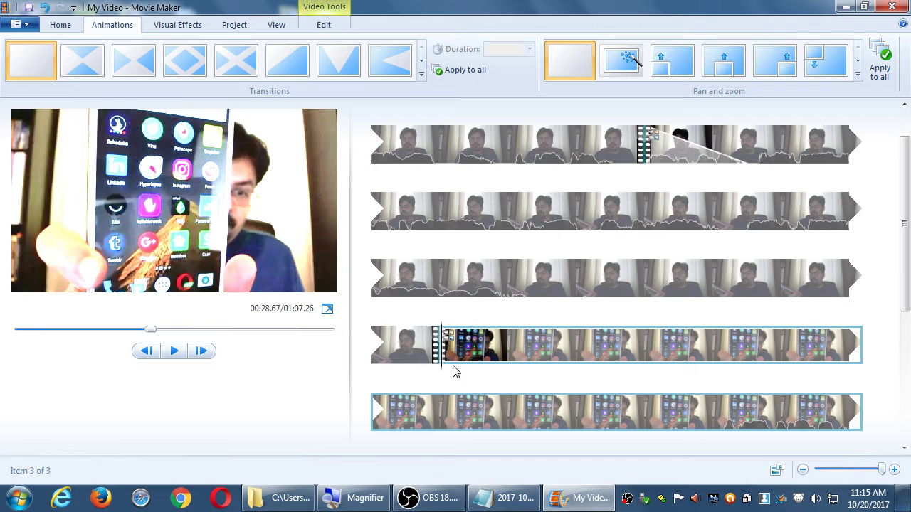
Step: Play the new third clip to find where speech resumes and split it just before that, at 38.23 seconds
left_click(453, 420)
key("space")
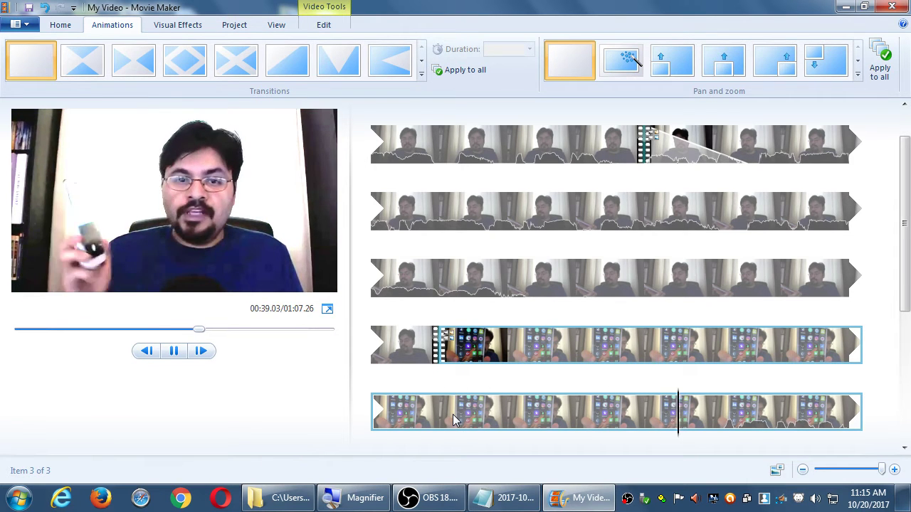
key("space")
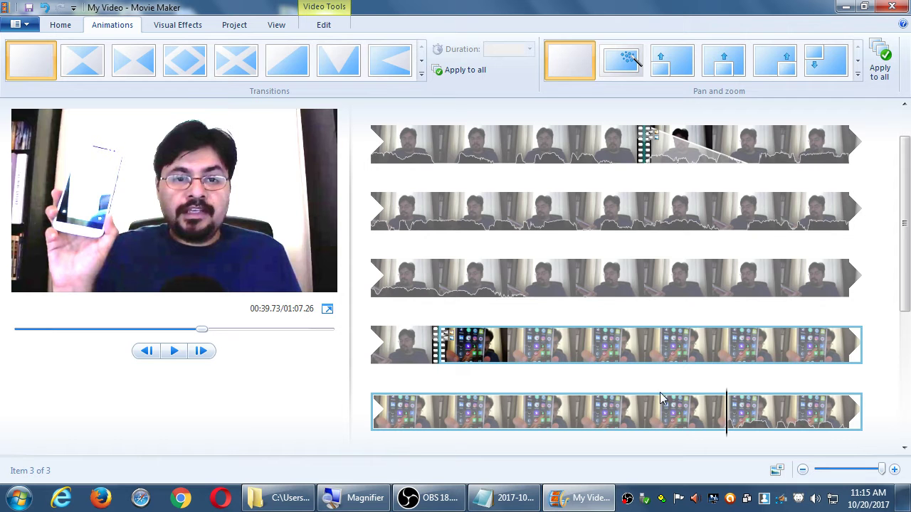
left_click_drag(725, 411, 623, 414)
key("m")
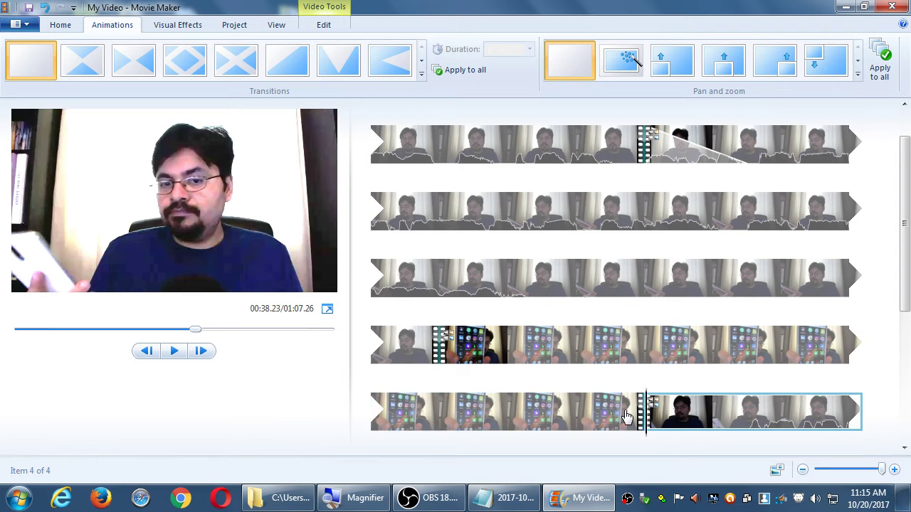
Step: Remove the silent third clip between the two new splits
left_click(579, 412)
left_click(508, 277)
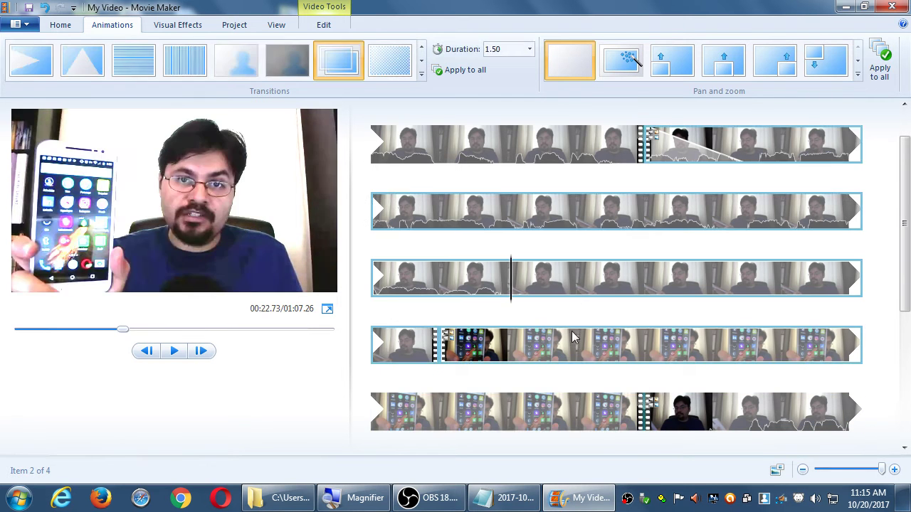
left_click(509, 345)
right_click(575, 352)
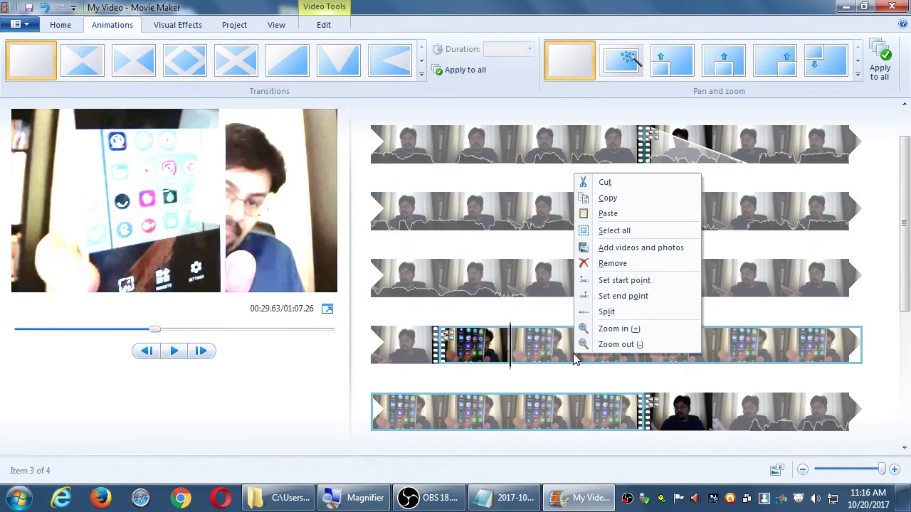
left_click(587, 268)
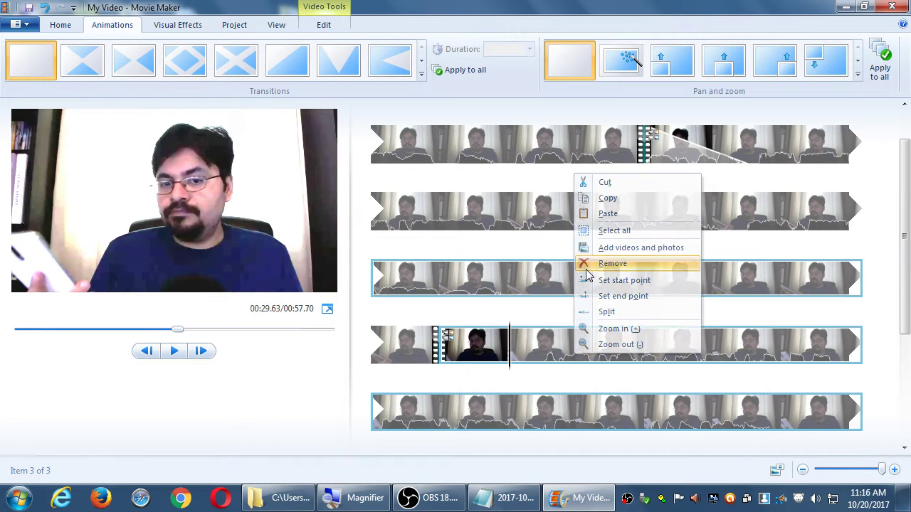
Step: Apply a 1.50-second crossfade transition to the last clip and play the video through the new join
left_click(387, 349)
left_click(440, 349)
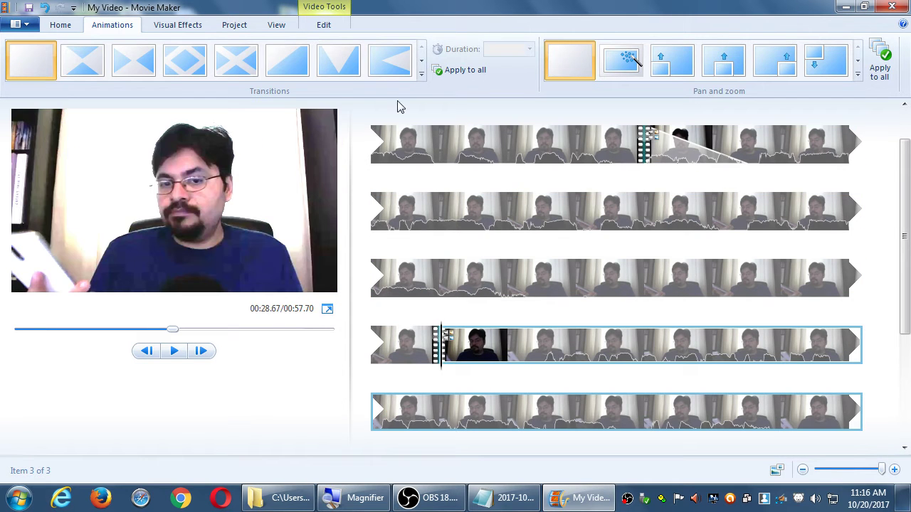
left_click(421, 74)
left_click(341, 65)
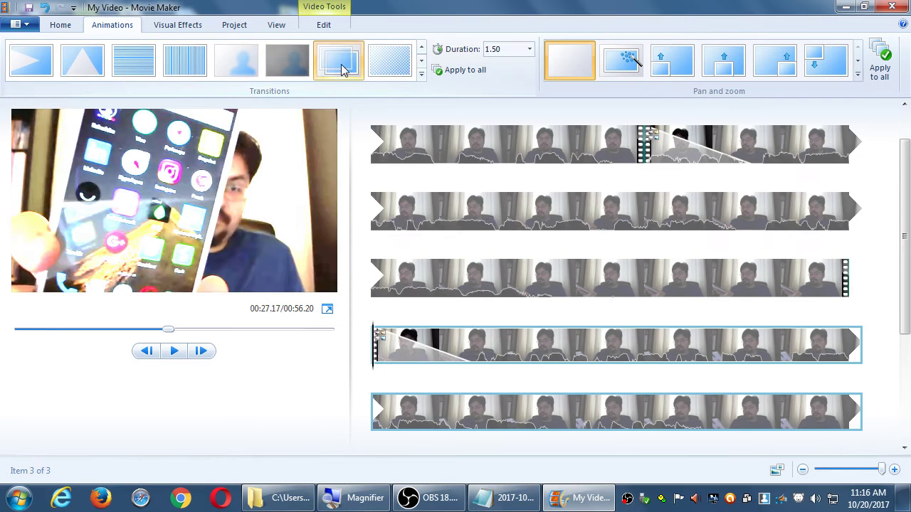
left_click(634, 279)
key("space")
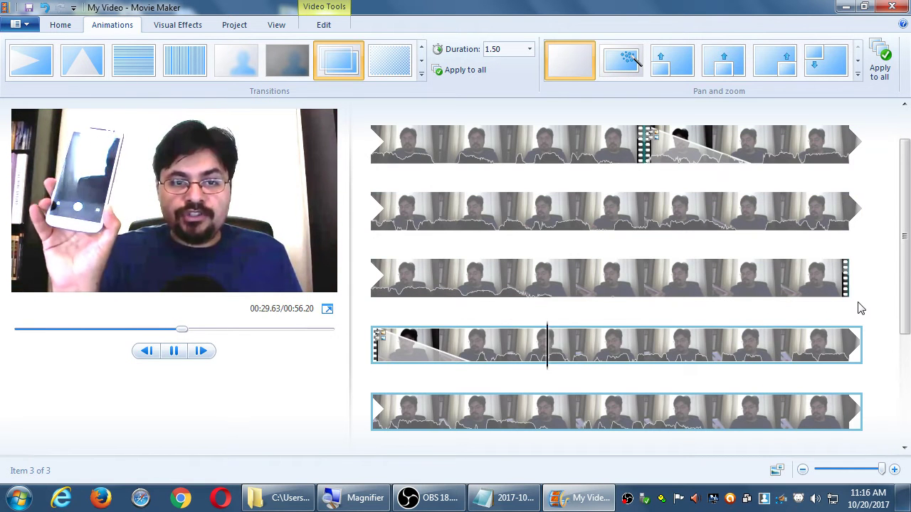
key("space")
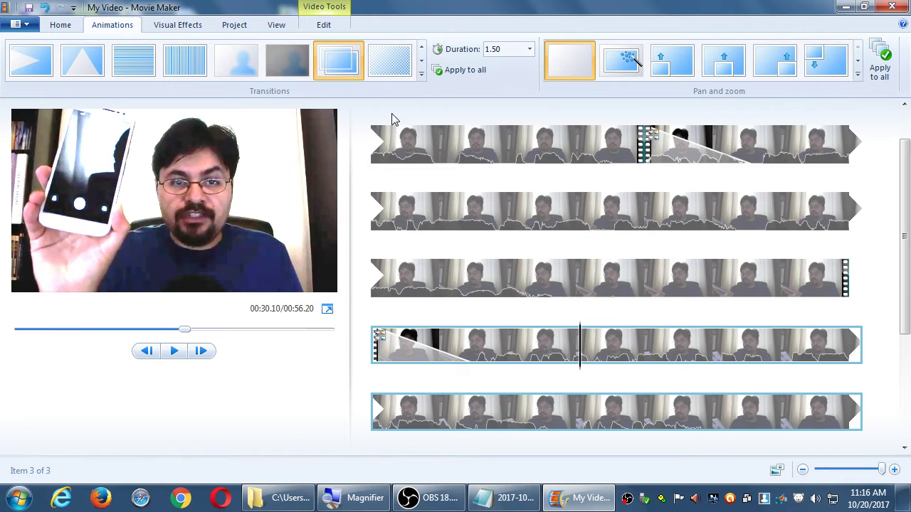
Step: Change the last clip's transition to Blur - through black and play the video through the join
left_click(286, 61)
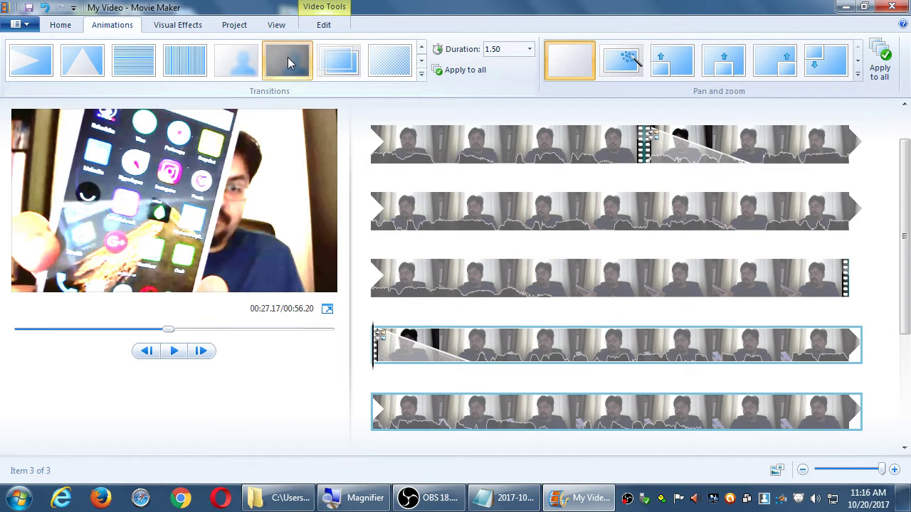
left_click(719, 281)
key("space")
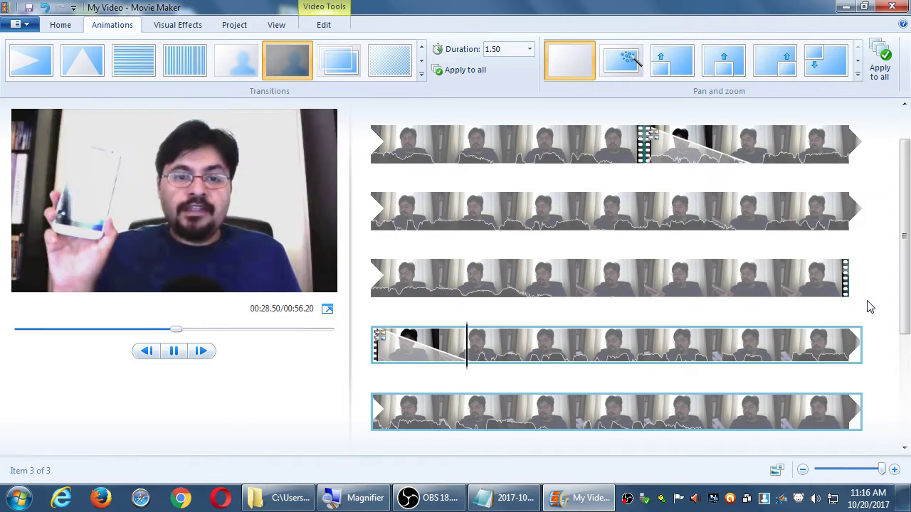
key("space")
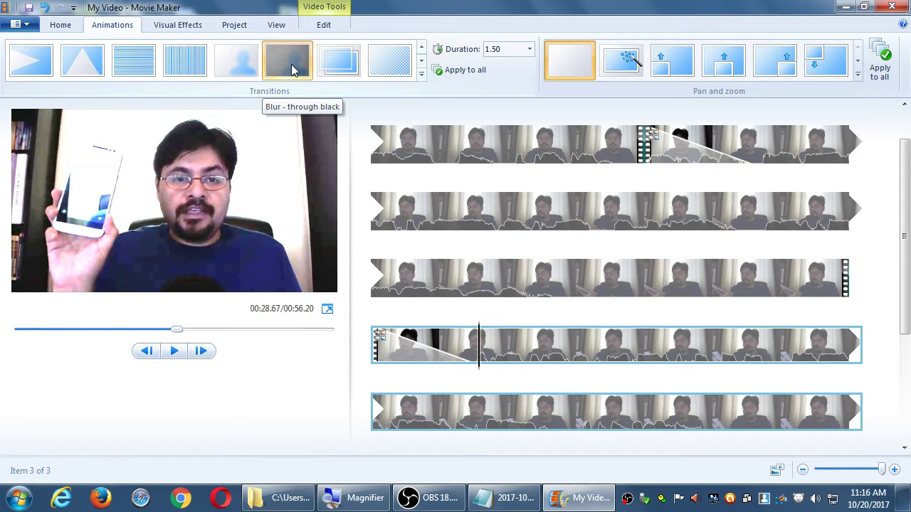
Step: Replay the blurred join starting from the second clip at 21.40 seconds, and replay the last clip from its beginning
left_click(442, 278)
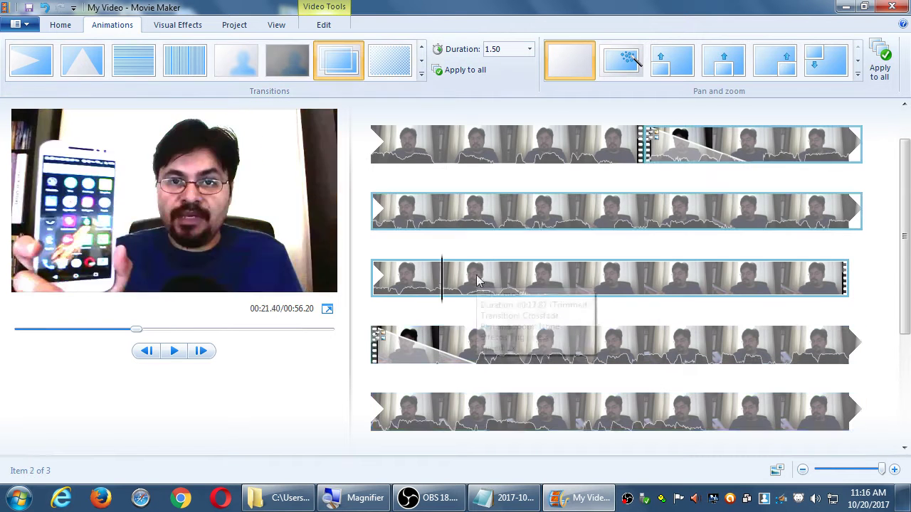
key("space")
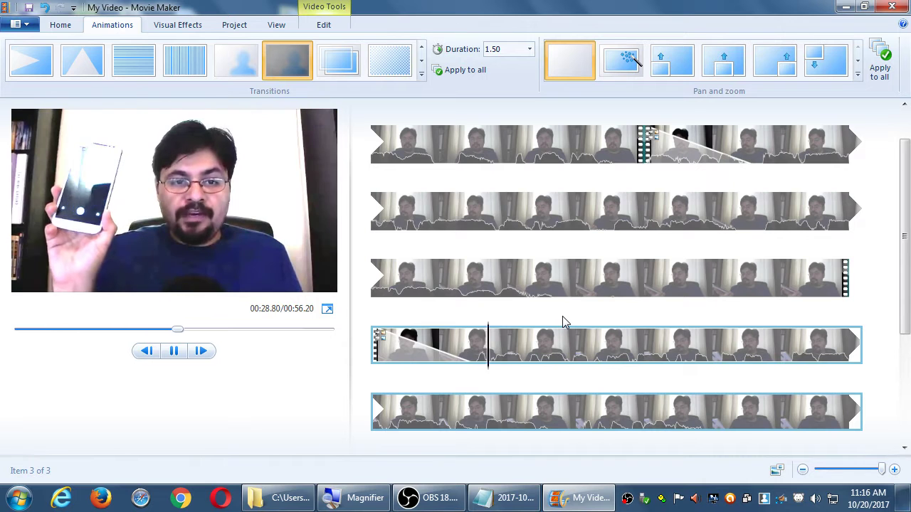
key("space")
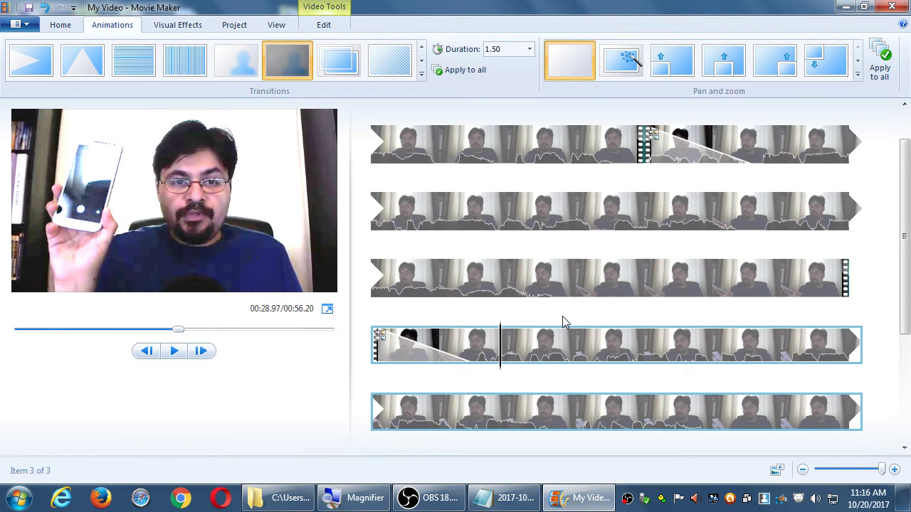
left_click(384, 349)
key("space")
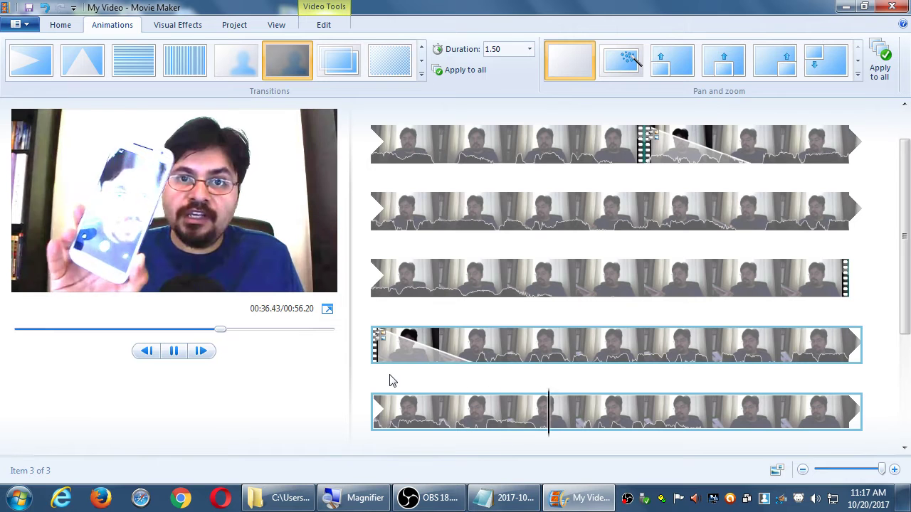
key("space")
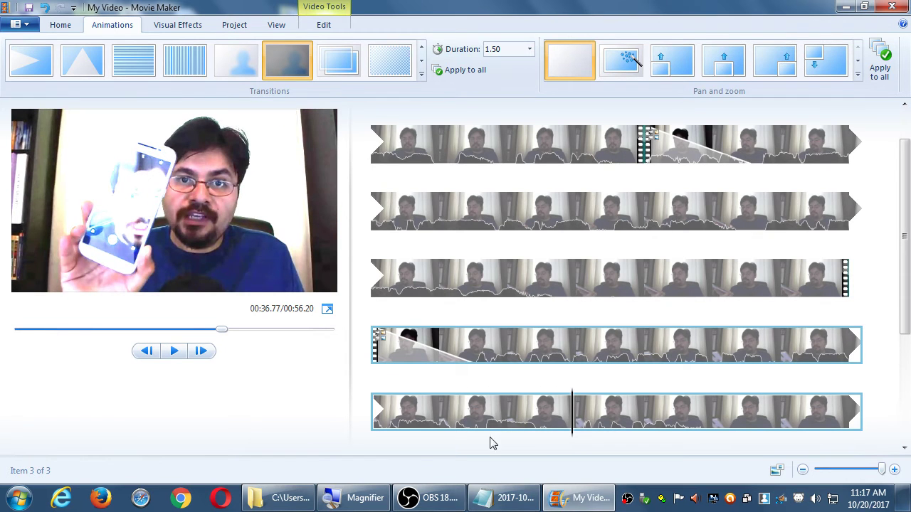
Step: Switch to the Notepad notes, magnify the screen, and add the heading "The process of Editing is making your video better:" below the tips
left_click(507, 505)
key("super+plus")
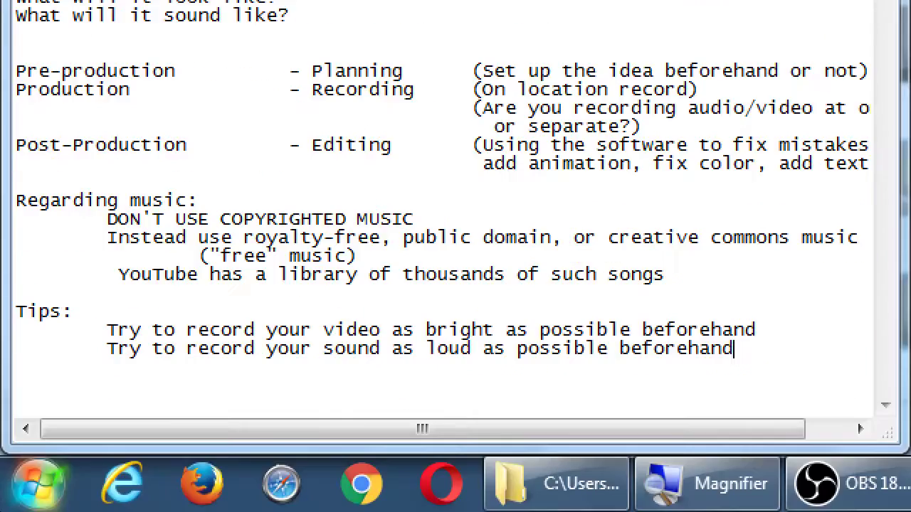
key("Return")
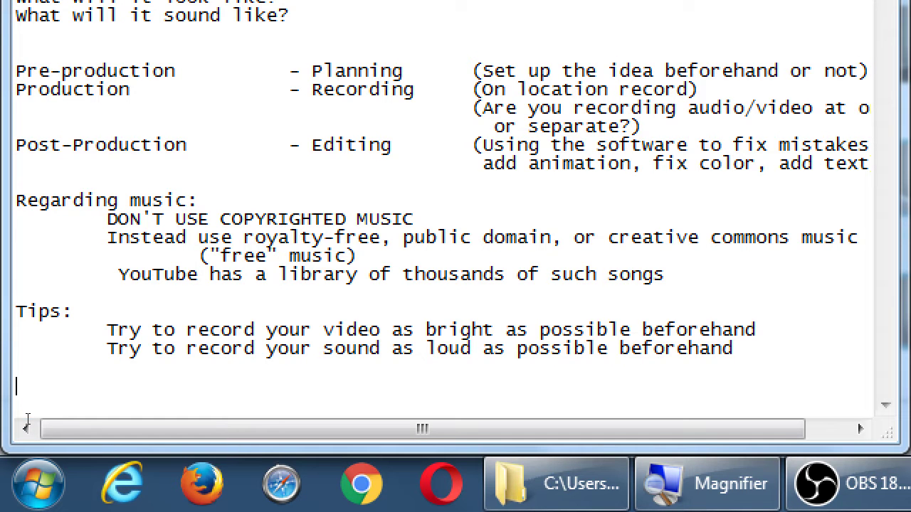
type("The poro")
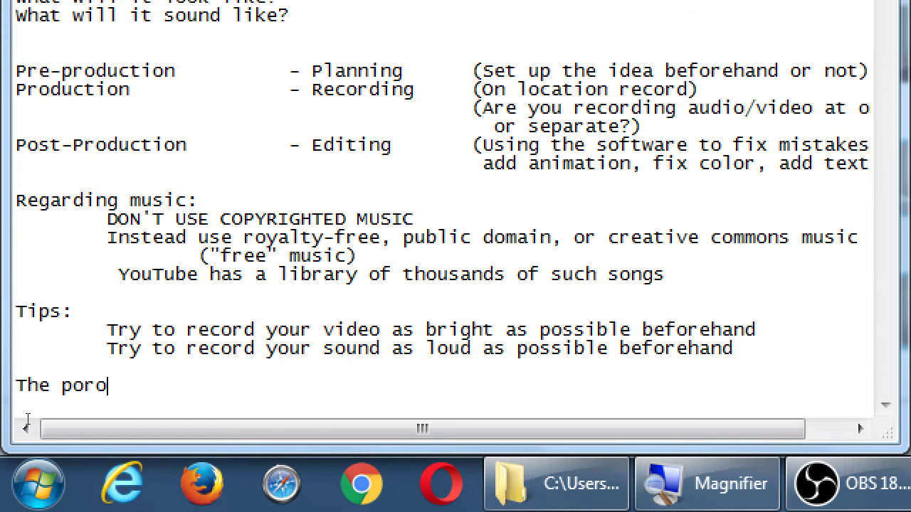
key("BackSpace")
key("BackSpace")
key("BackSpace")
type("rocess of")
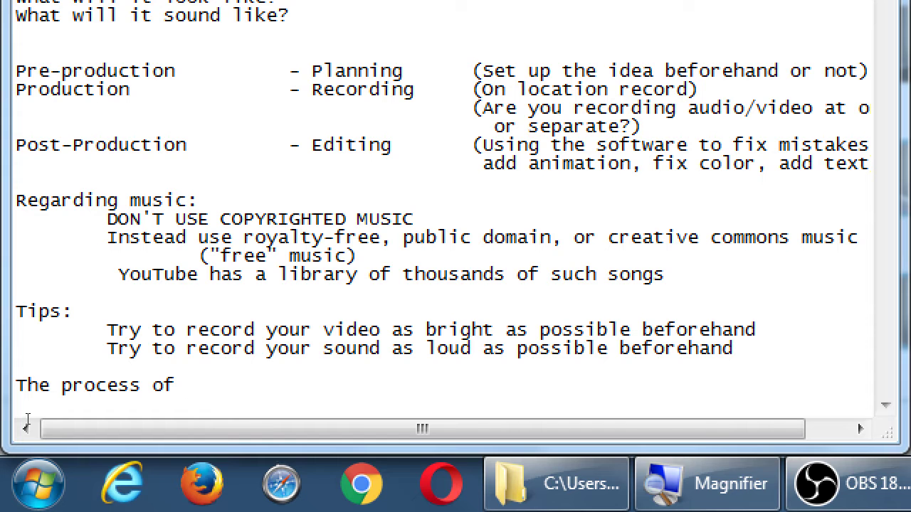
type(" Editing is mak")
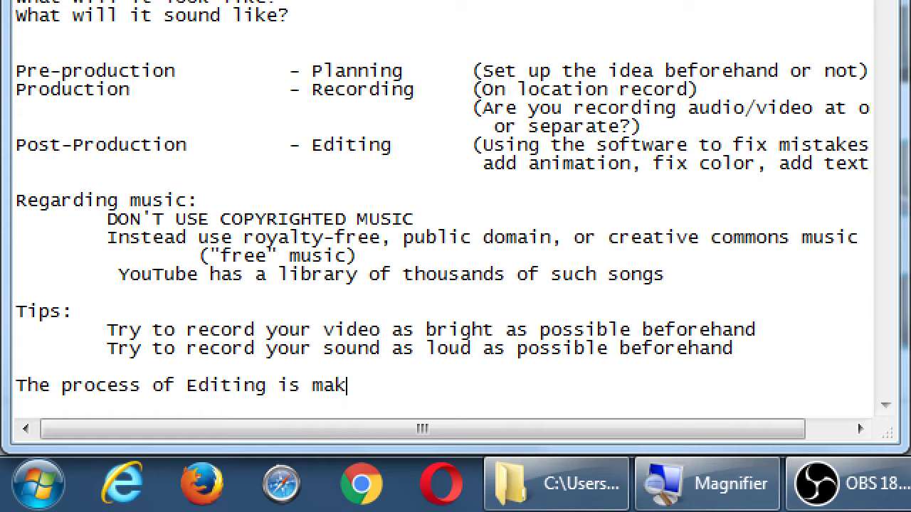
type("ing your vid")
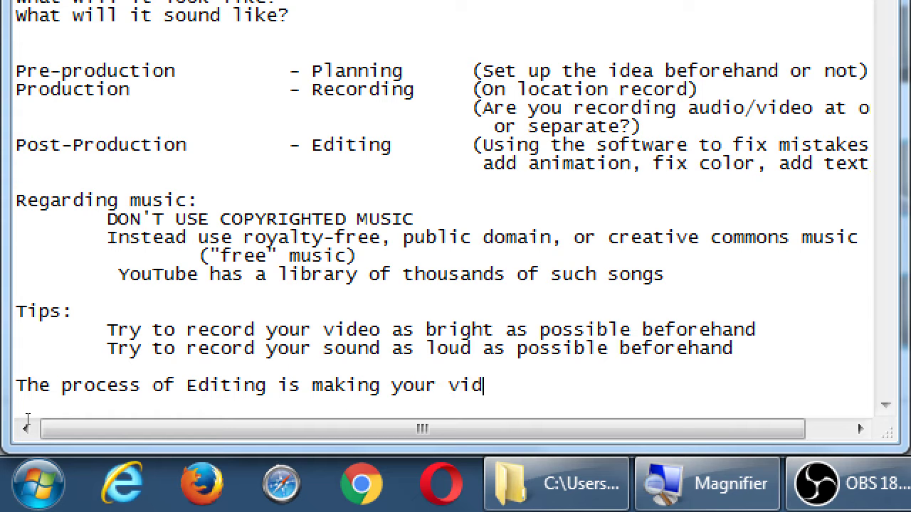
type("eo better:")
Step: Add the indented lines "Removing mistakes" and "Creating a flow" under the editing heading
key("Return")
key("Tab")
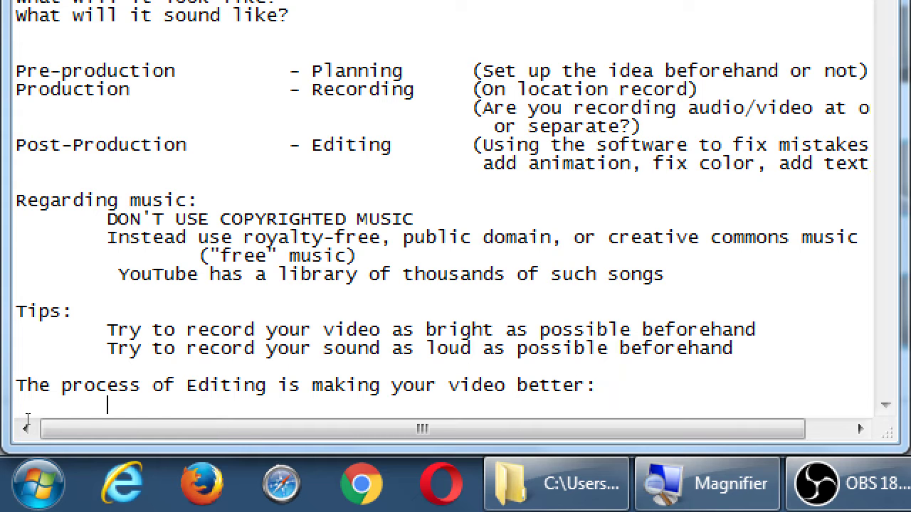
type("Removi")
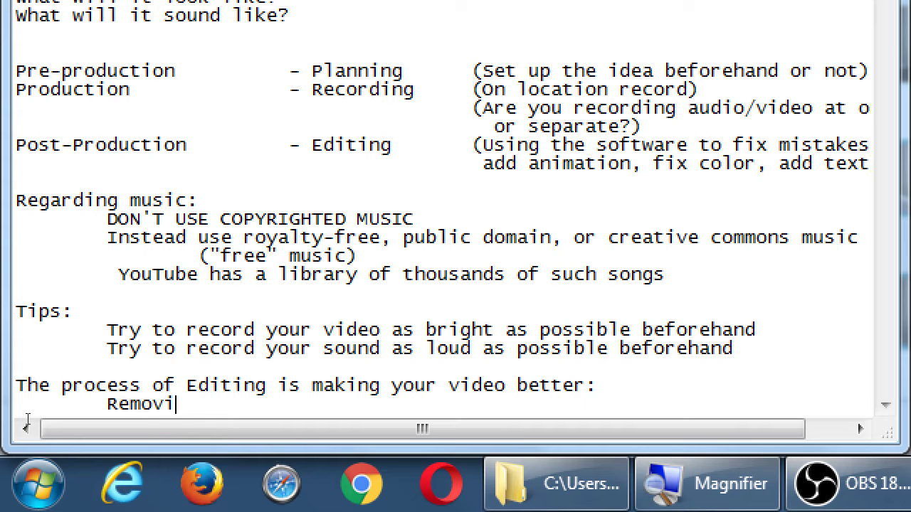
type("ng mistakes")
key("Return")
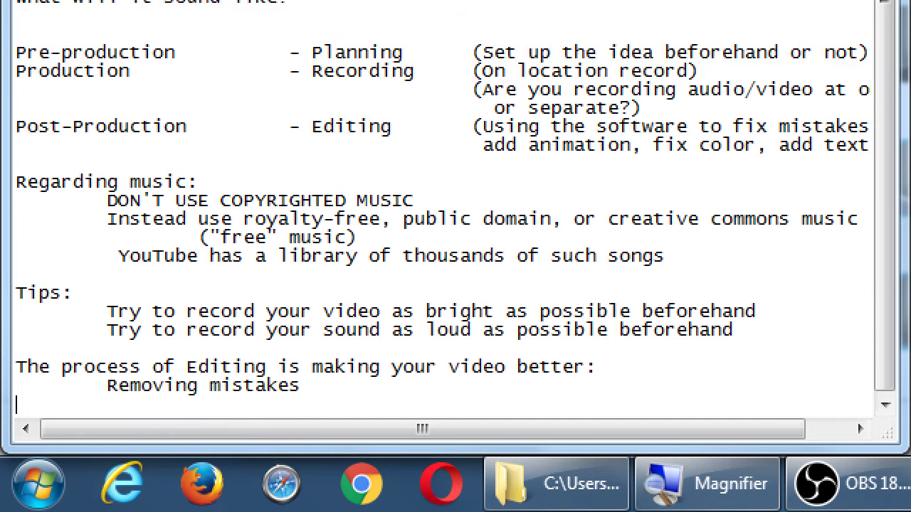
key("Tab")
type("Creating")
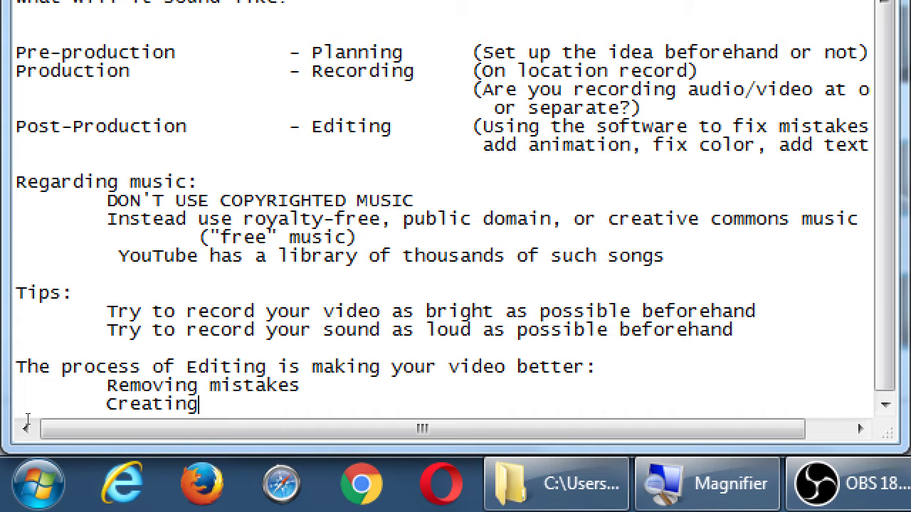
type(" a flow")
Step: Add a third indented line, "Creating something interesting/creative", and leave a blank line after it
key("Return")
key("Tab")
type("Creati")
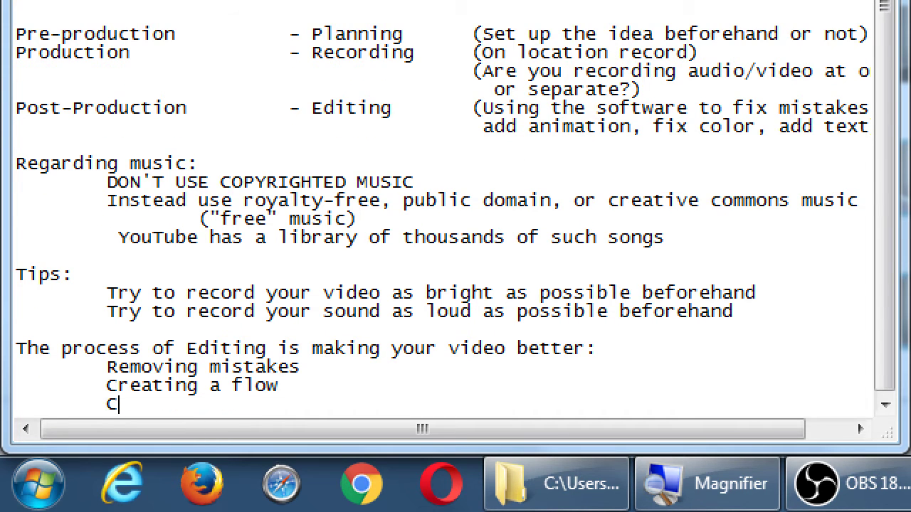
type("ng something int")
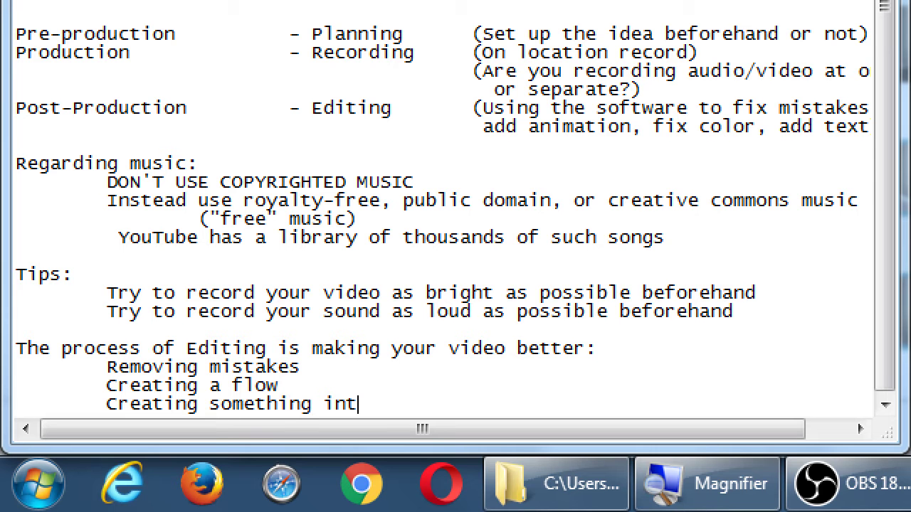
type("eresting/creative")
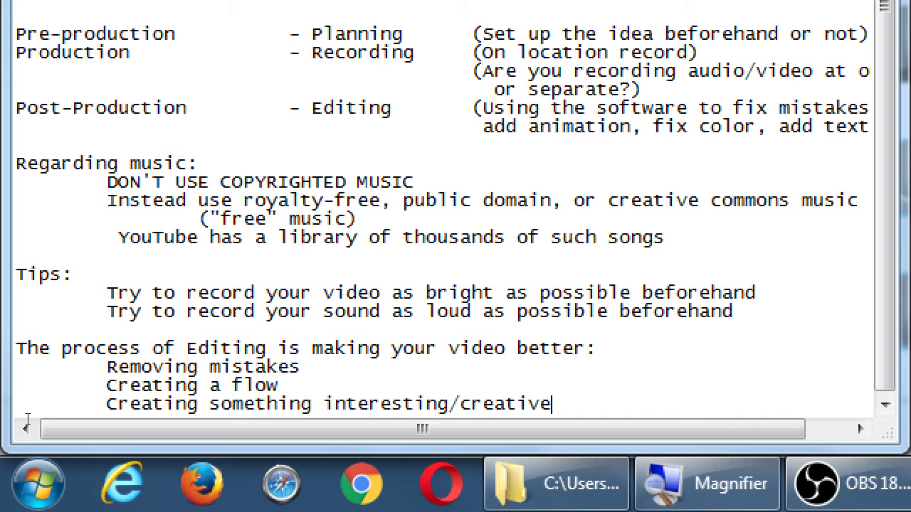
key("Return")
key("Return")
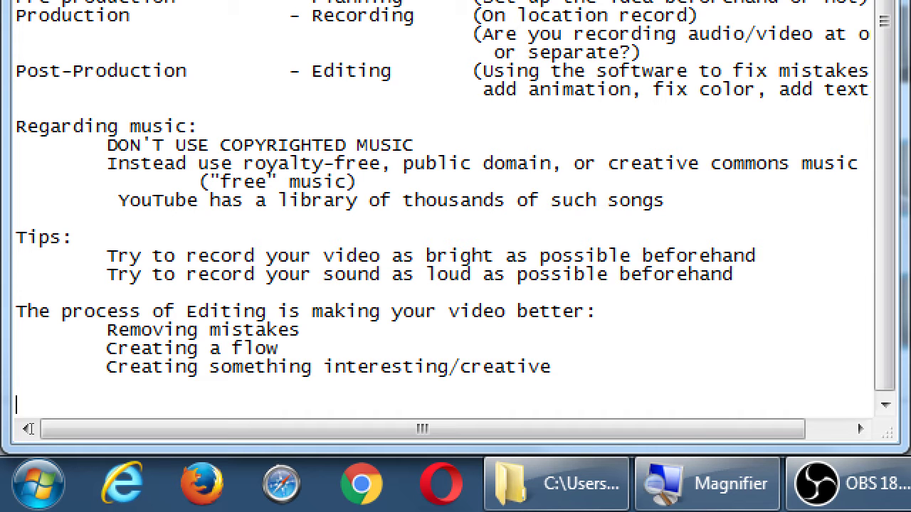
Step: Highlight the words "something interesting/creative" in the last line of the editing notes
key("Up")
key("Up")
key("Up")
key("Down")
key("End")
key("ctrl+shift+Left")
key("ctrl+shift+Left")
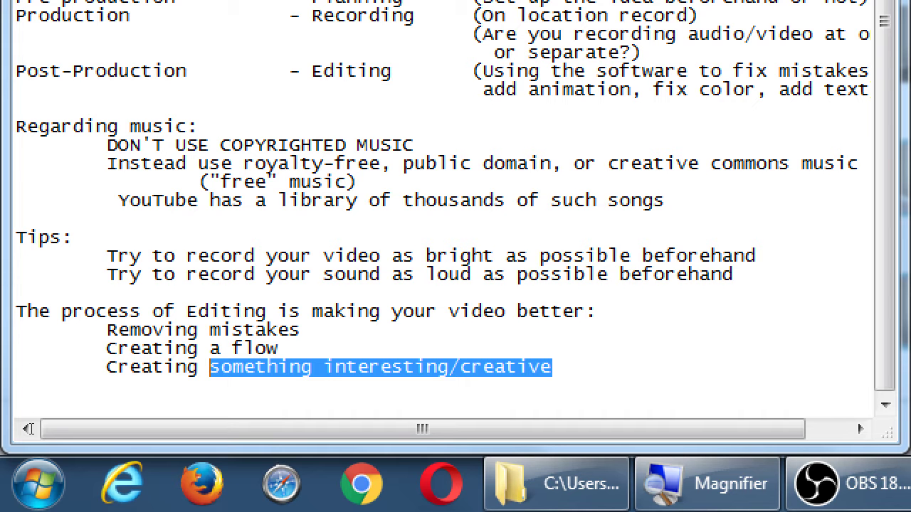
Step: Add a fourth indented line, "Adding text", at the end of the list under the editing heading
key("ctrl+End")
key("Up")
key("Tab")
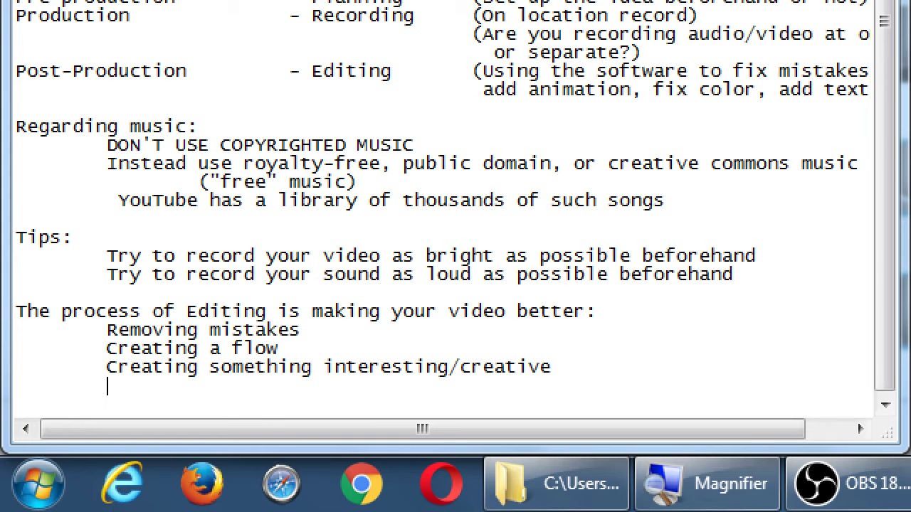
type("Adding text")
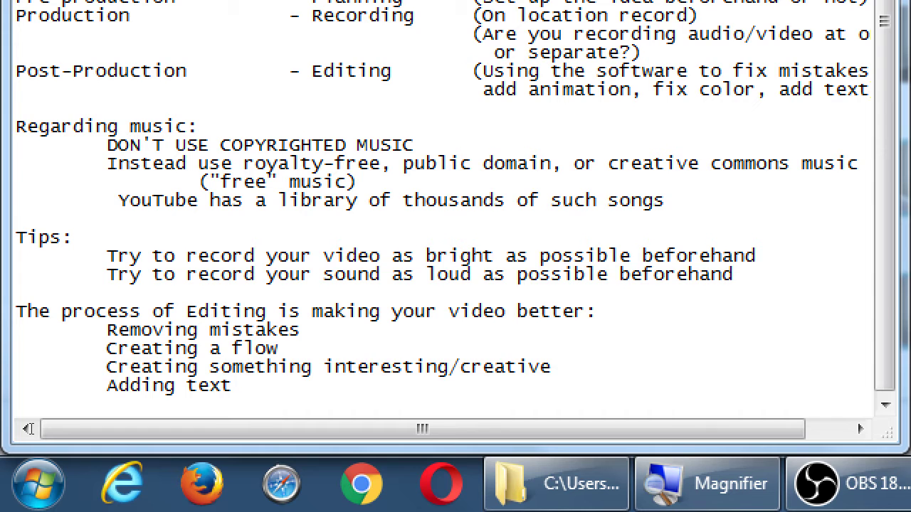
Step: Switch to Movie Maker and play the first clip from near its beginning, pausing in its second timeline row
key("alt+Tab")
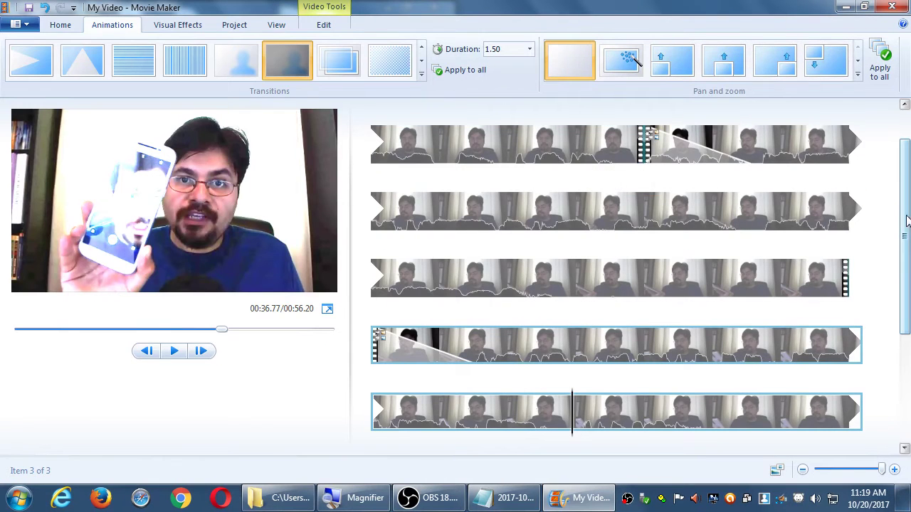
left_click_drag(908, 224, 909, 177)
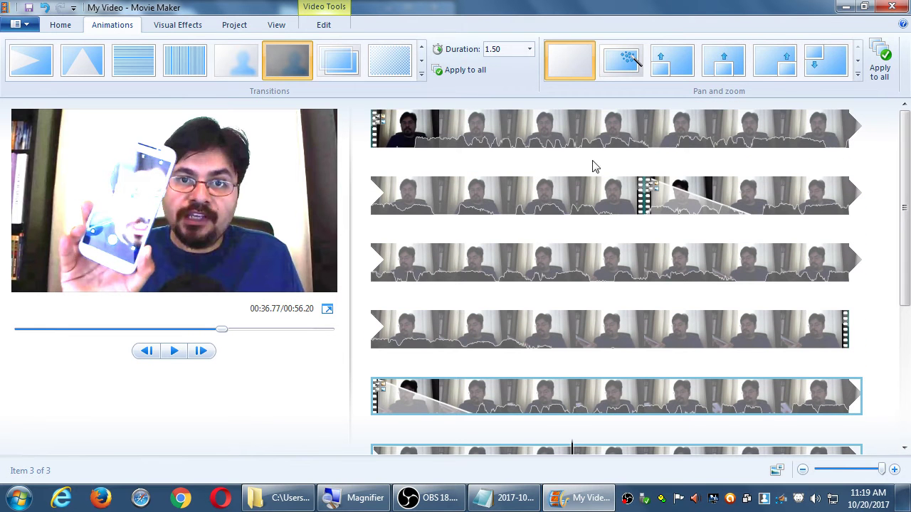
left_click(412, 136)
key("space")
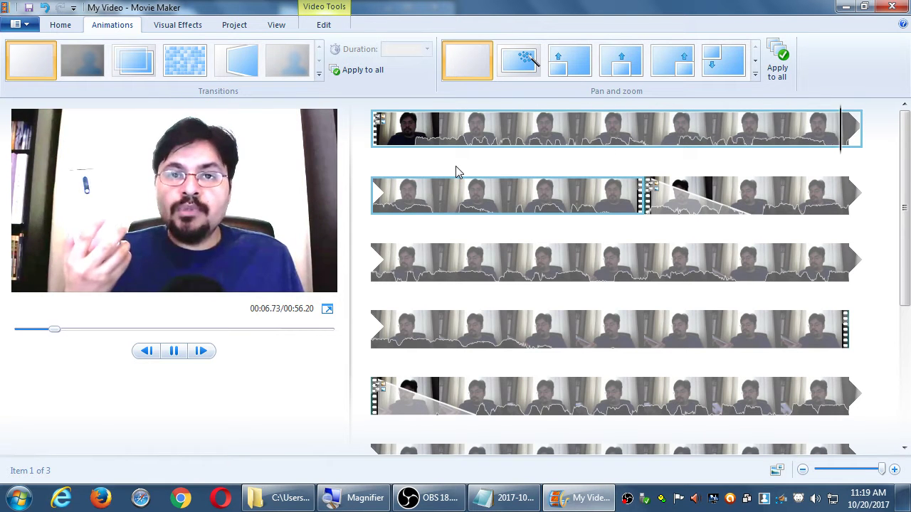
key("space")
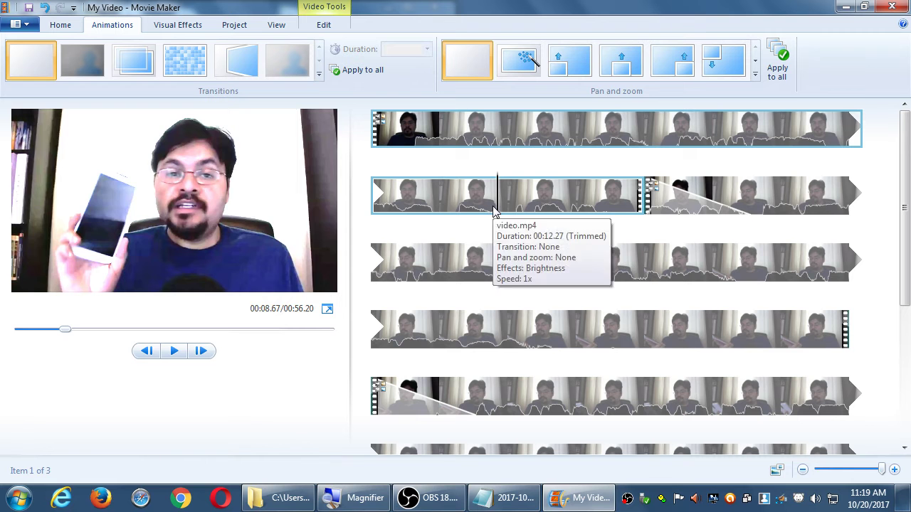
Step: Replay the first clip from 3.00 seconds and again from 5.40 seconds to find where the phone is introduced
left_click(656, 135)
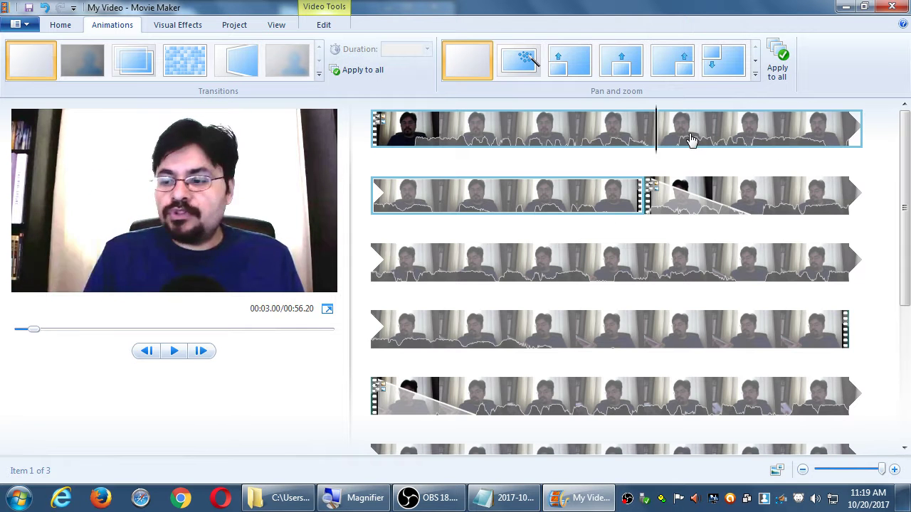
key("space")
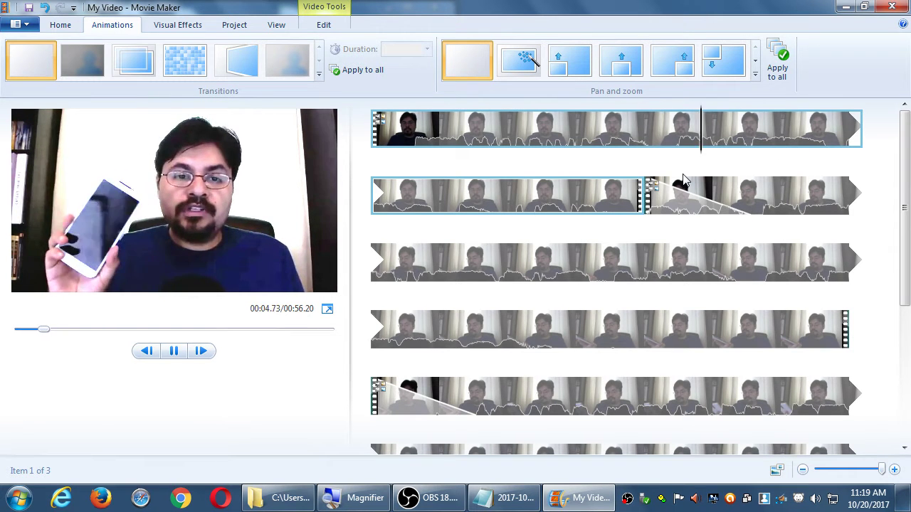
key("space")
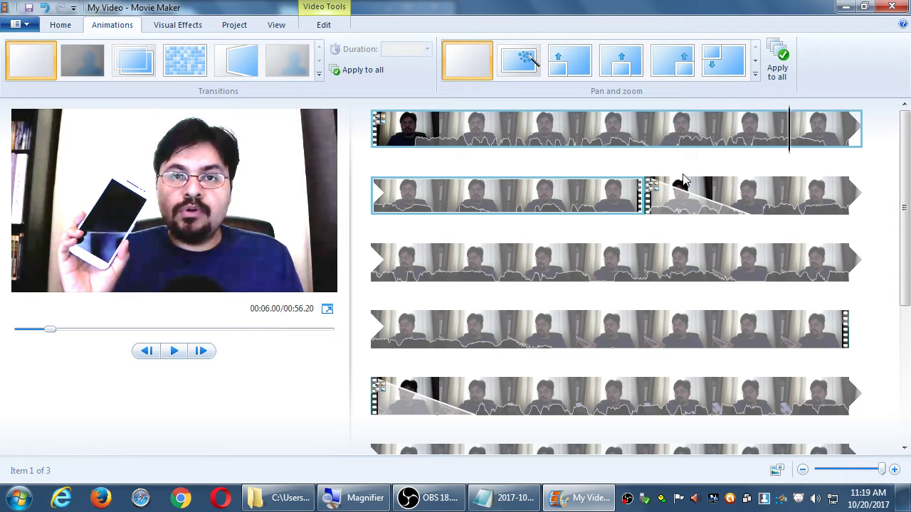
key("super+plus")
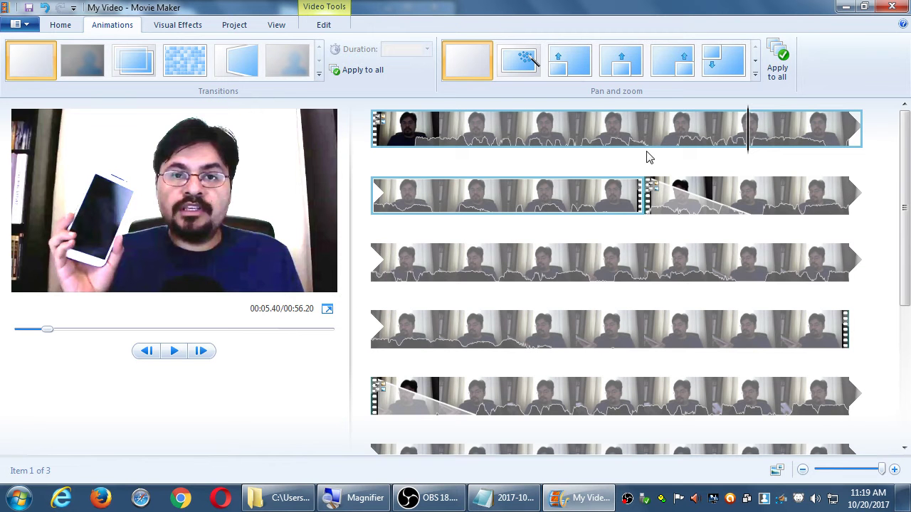
key("space")
key("space")
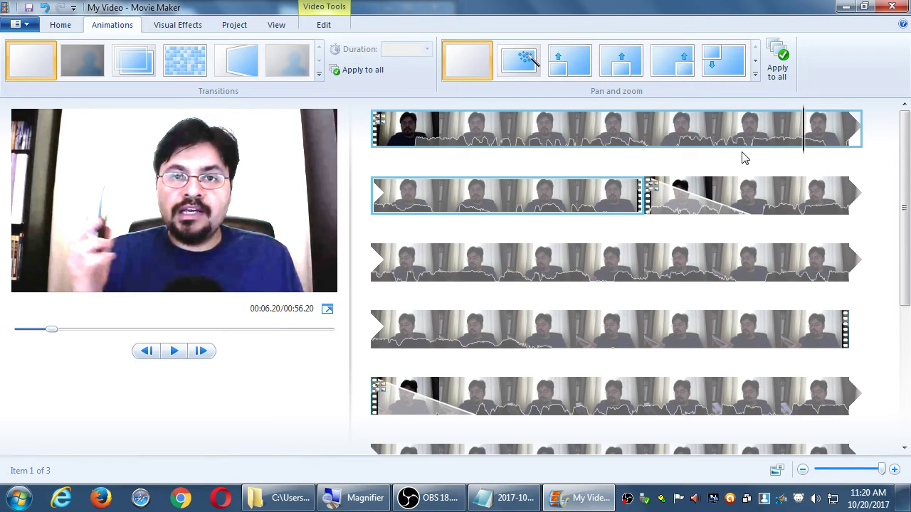
Step: Place the playhead at 5.40 seconds in the first clip and add a caption there
left_click(754, 153)
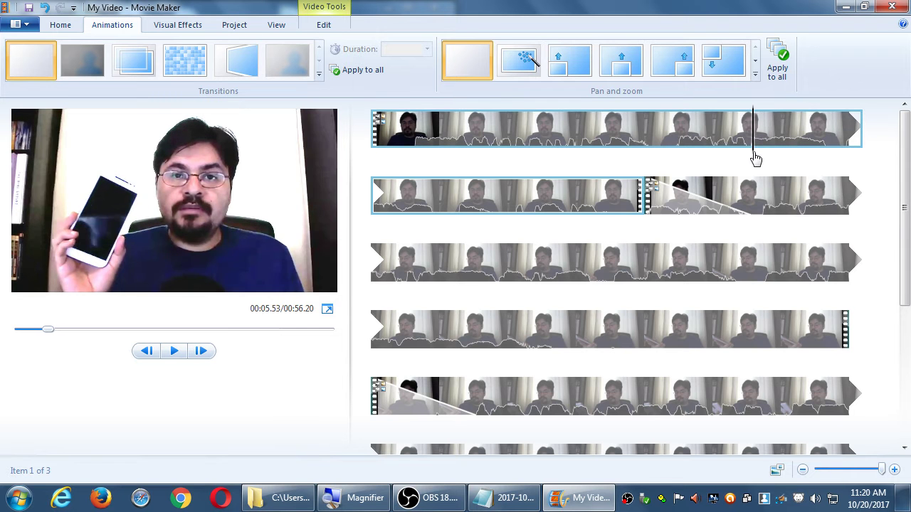
left_click(751, 154)
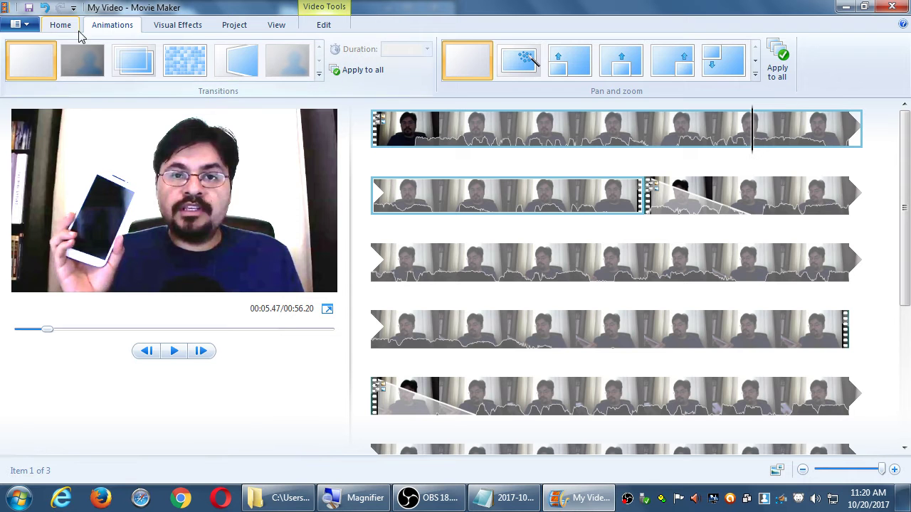
left_click(62, 26)
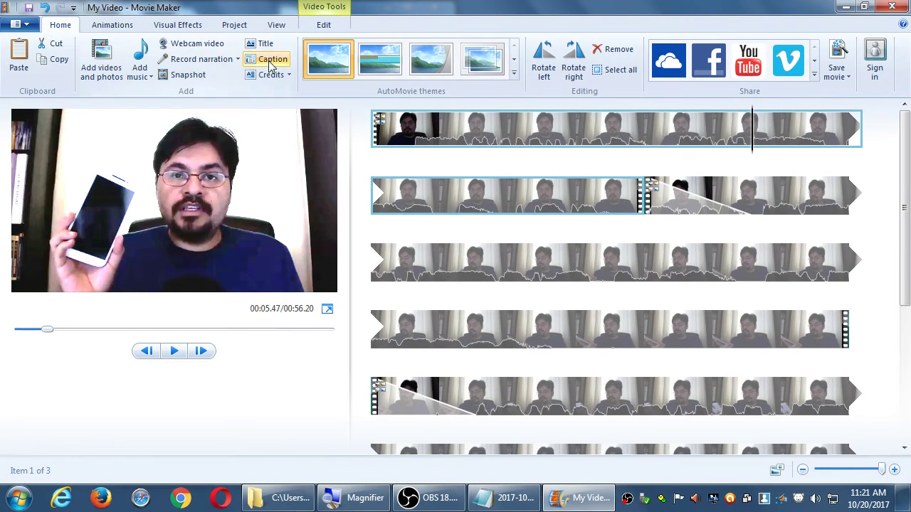
left_click(748, 135)
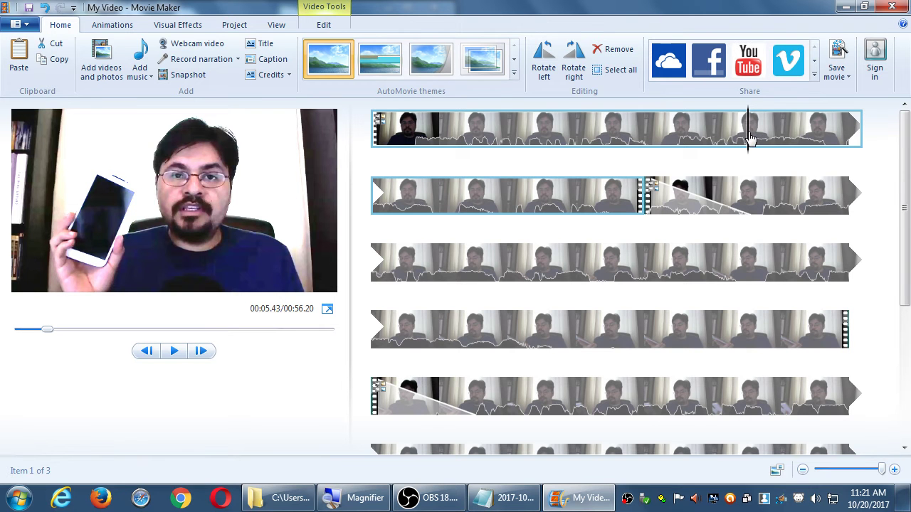
left_click(745, 138)
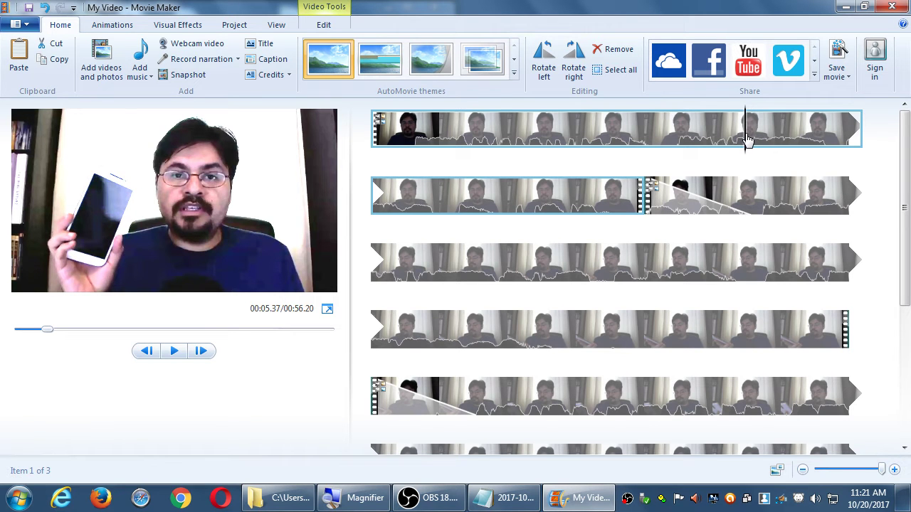
left_click(748, 138)
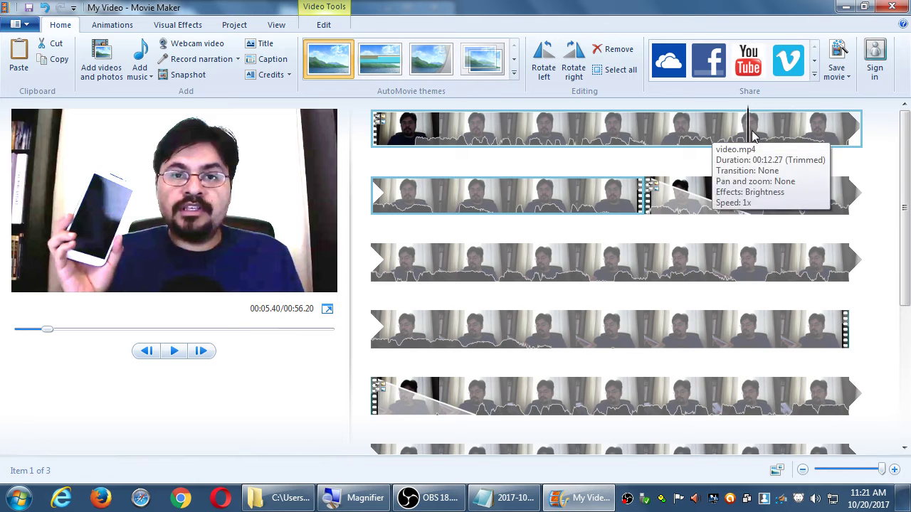
left_click(269, 61)
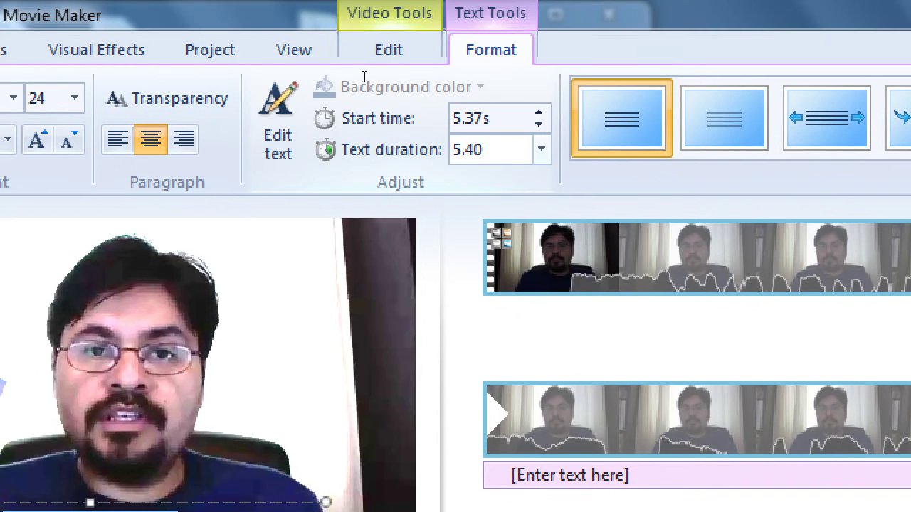
Step: Review the available text durations and preview the caption effects, including the cinematic and contemporary ones
left_click(541, 150)
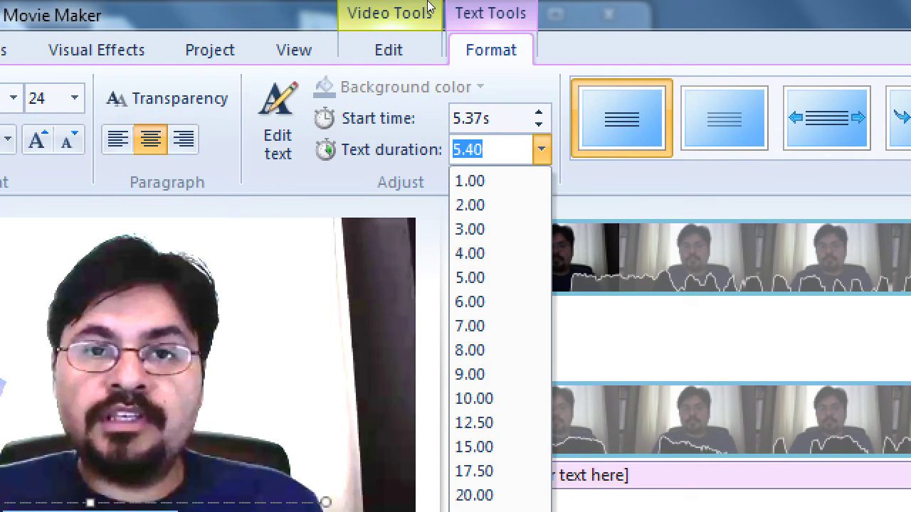
key("Escape")
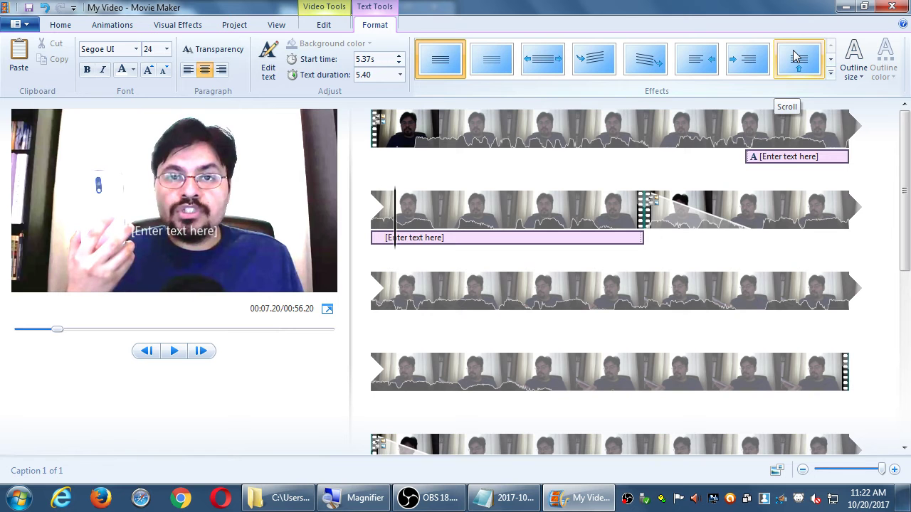
left_click(830, 60)
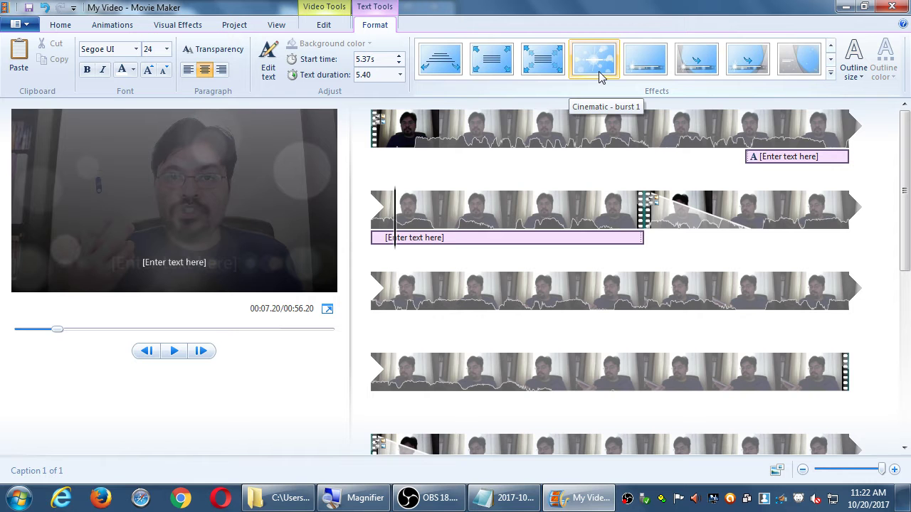
left_click(831, 61)
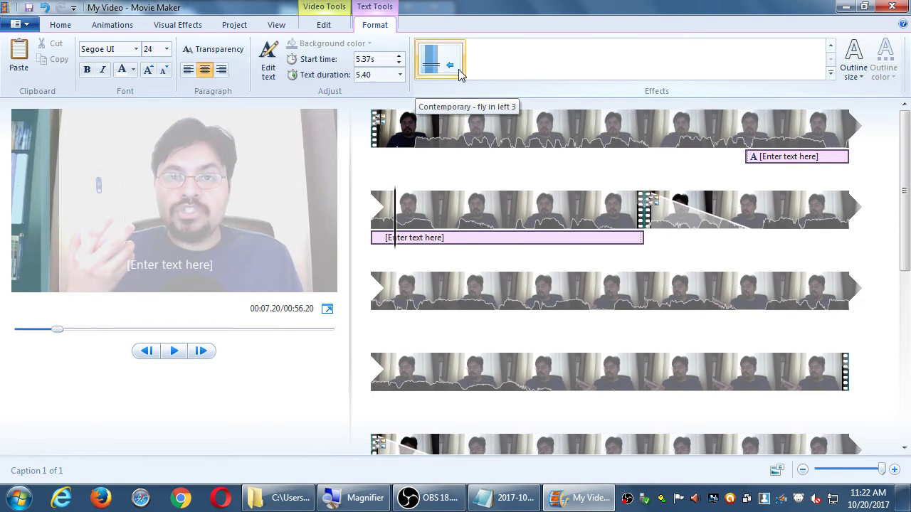
left_click(831, 45)
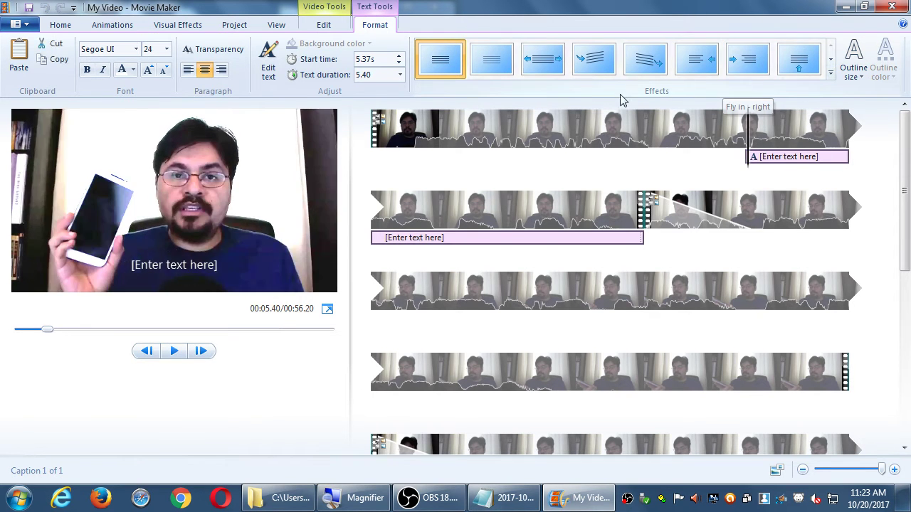
Step: Apply the Fade effect to the caption and replace its placeholder text with "Motorola Moto G4"
left_click(488, 67)
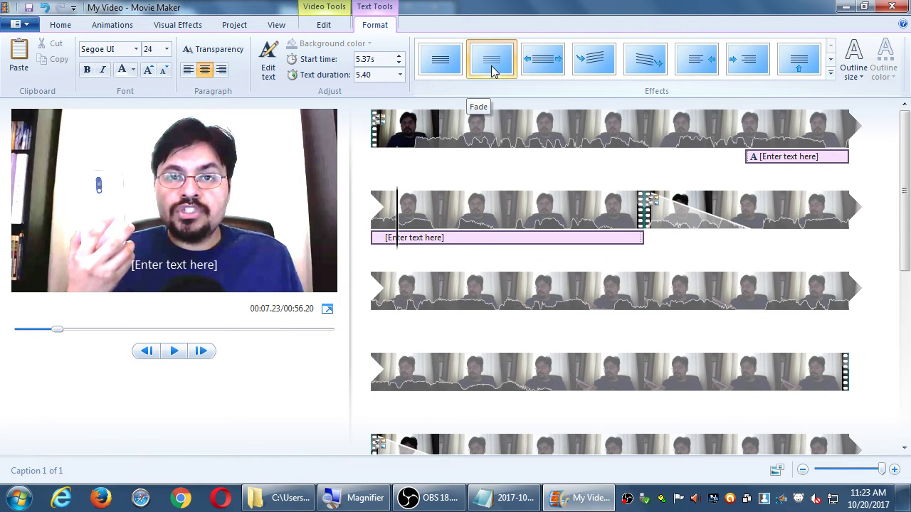
left_click(493, 68)
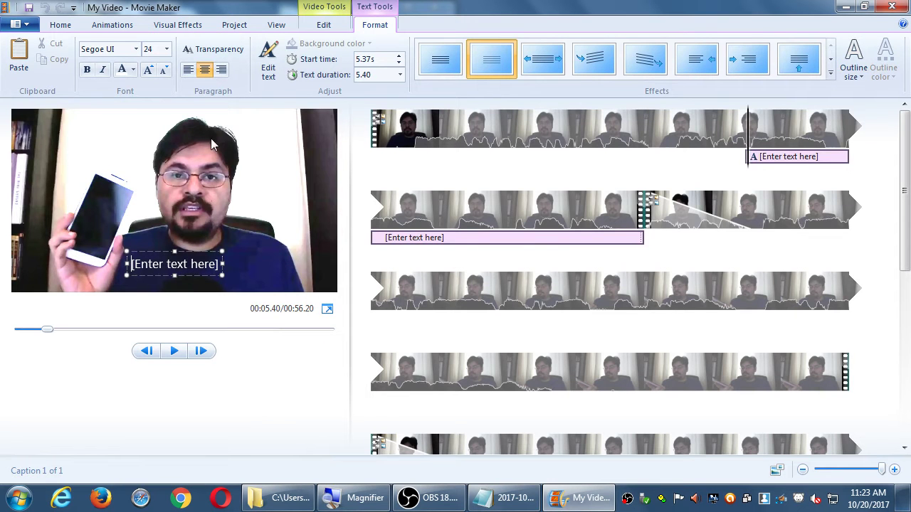
key("ctrl+a")
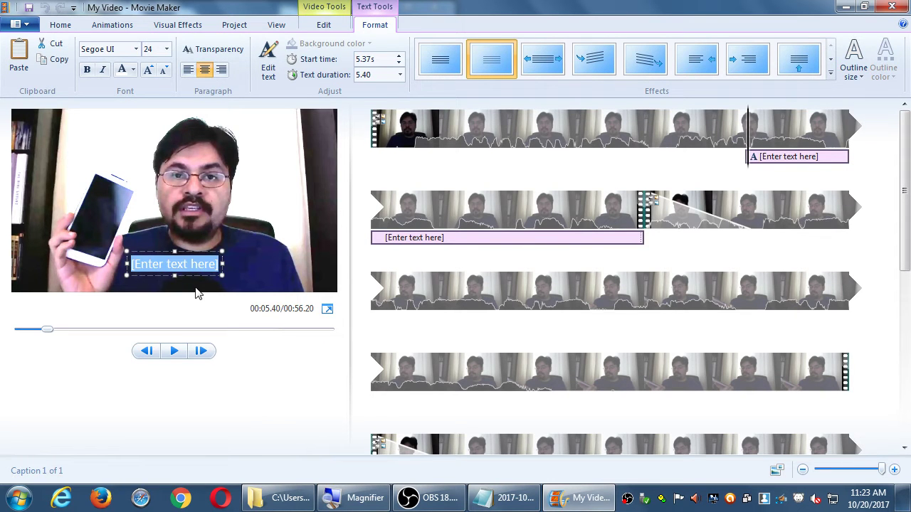
type("Motor")
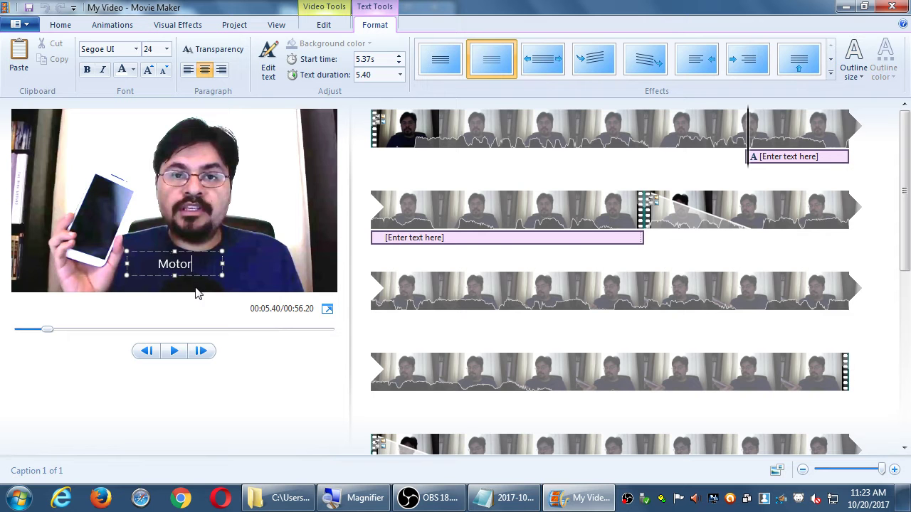
type("ola Moto G")
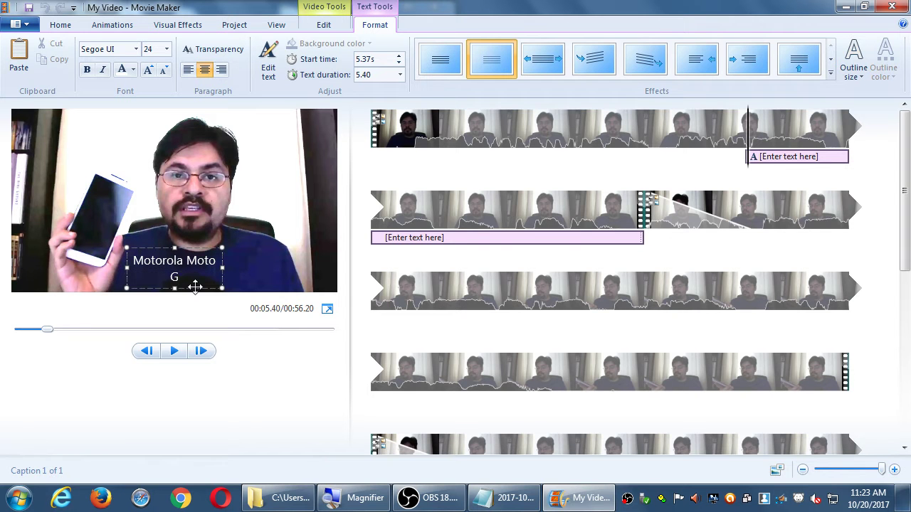
type("4")
Step: Widen the caption box on both sides so the text fits one line, and move it to the frame's lower edge
left_click_drag(223, 269, 277, 270)
left_click_drag(127, 262, 66, 262)
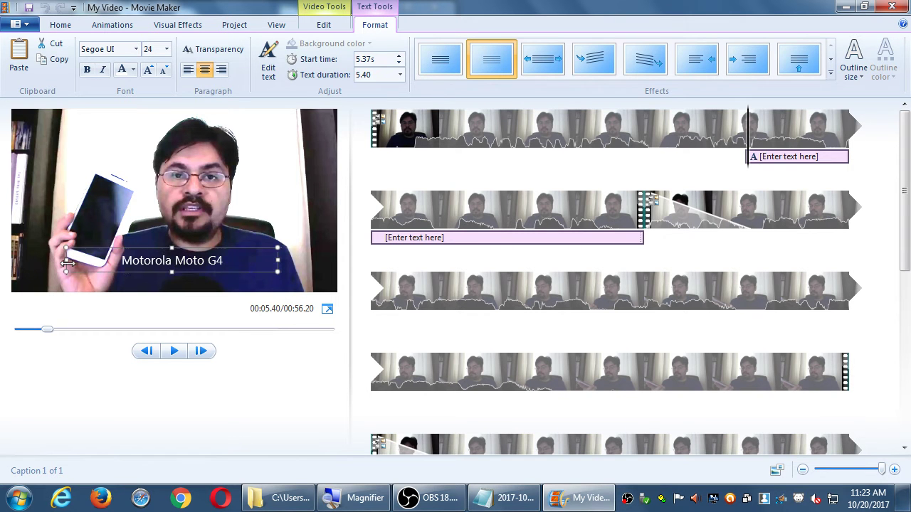
left_click_drag(212, 247, 218, 280)
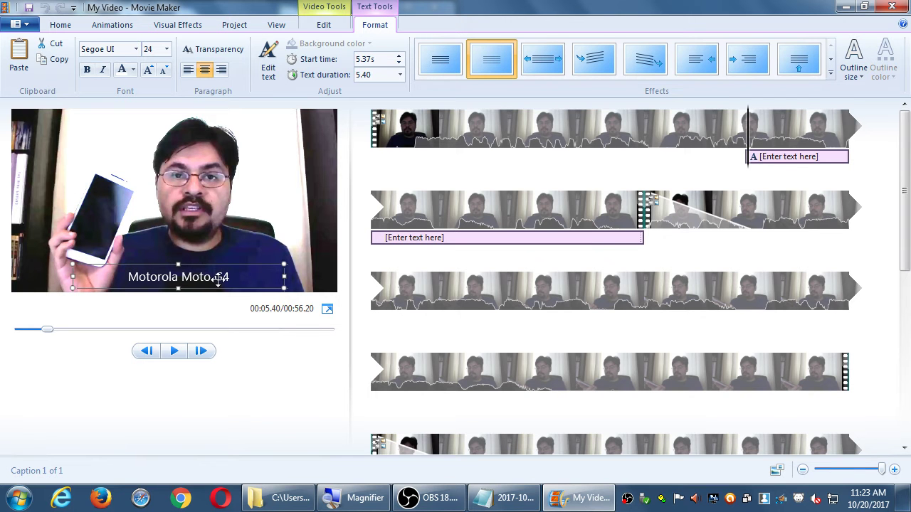
Step: Set the caption's font size to 36 and slightly reduce the height of its text box from the upper edge
left_click(148, 70)
left_click(148, 70)
left_click(148, 69)
left_click(148, 70)
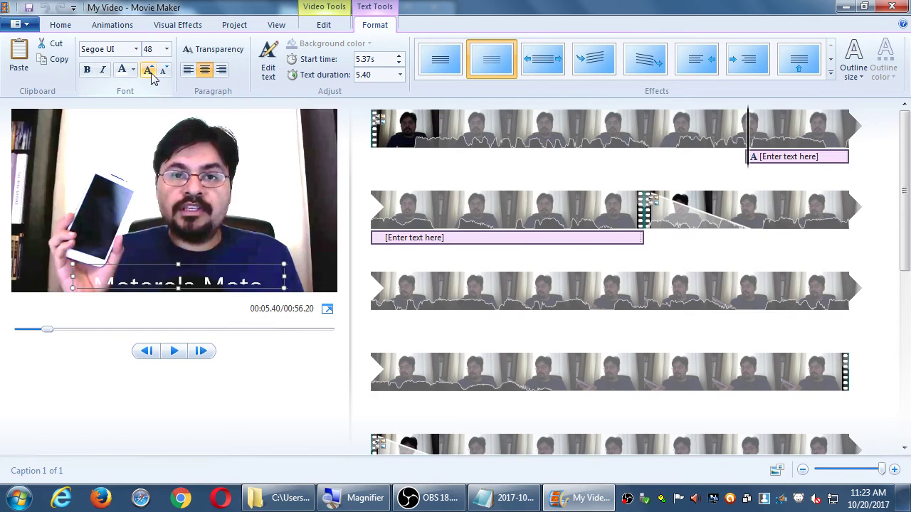
left_click(163, 71)
left_click(163, 71)
left_click(163, 71)
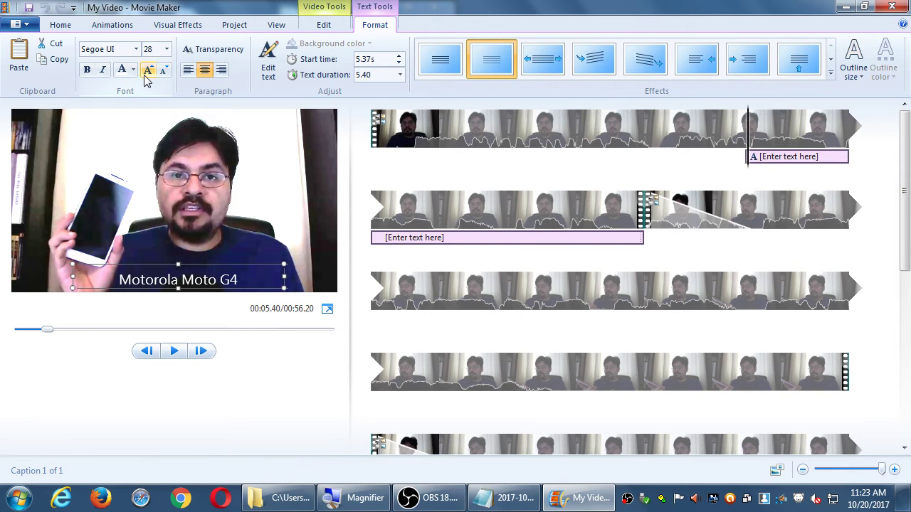
left_click(148, 70)
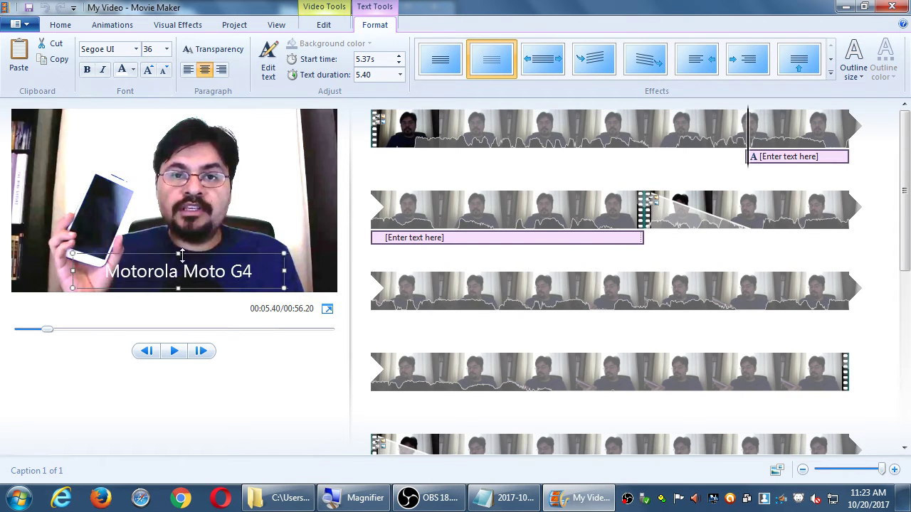
left_click_drag(183, 256, 182, 259)
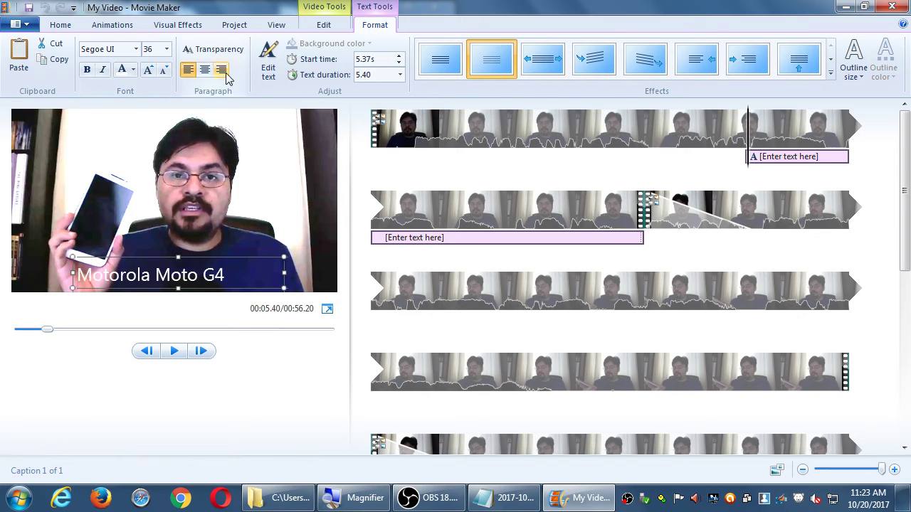
Step: Center the caption text, try red as its color, make it bold and return the text color to white
left_click(133, 69)
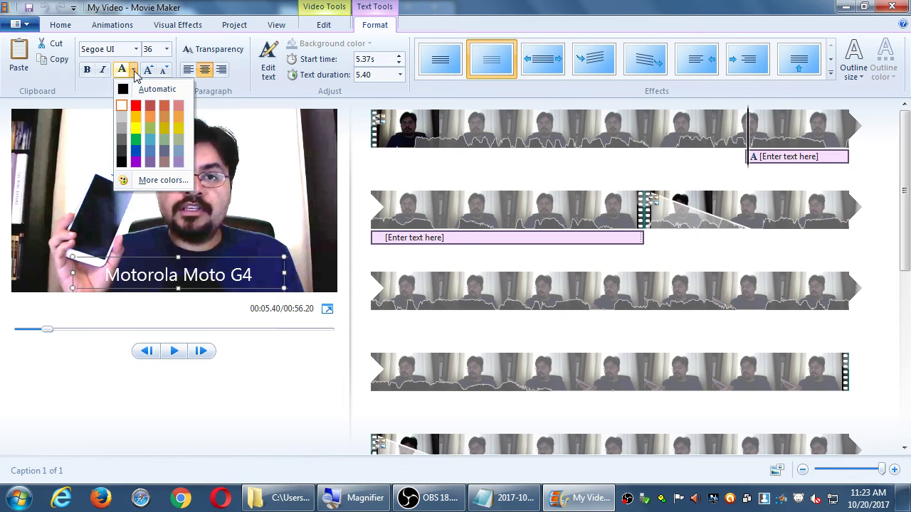
left_click(141, 111)
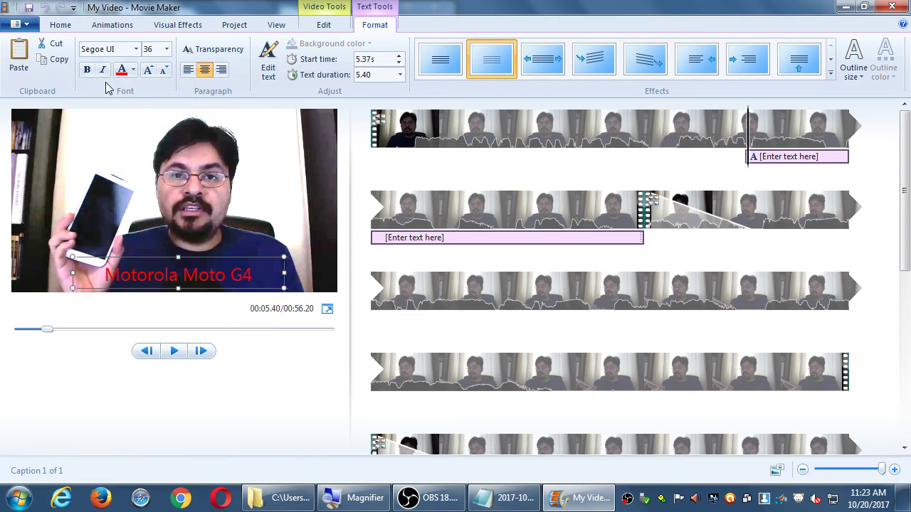
left_click(86, 70)
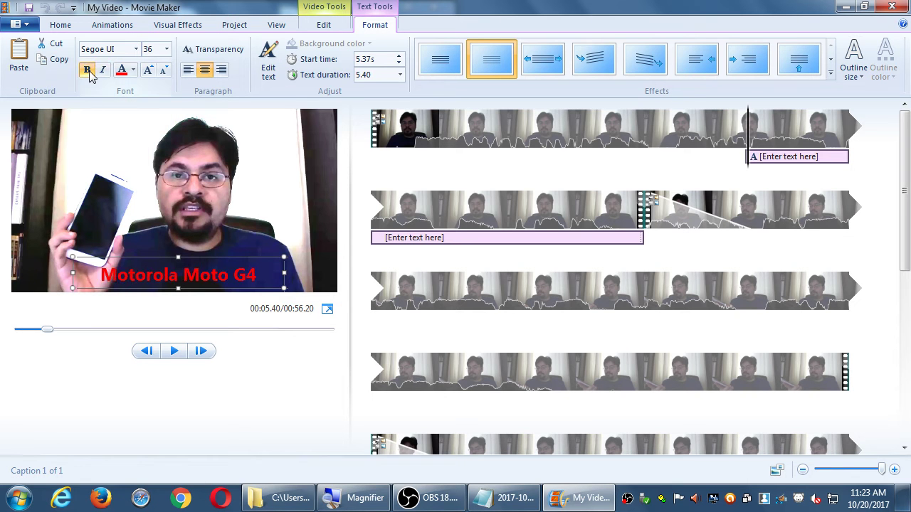
left_click(133, 69)
left_click(126, 111)
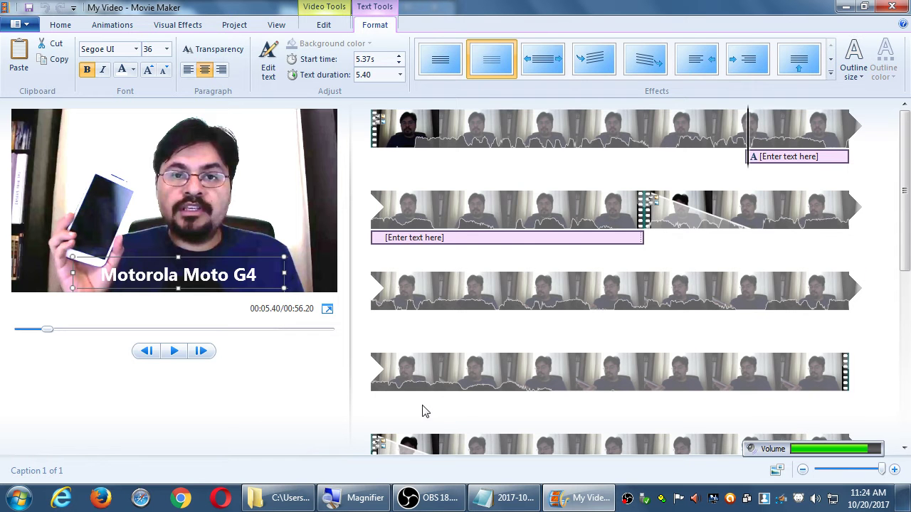
Step: Play the first clip from shortly before the caption to preview the formatted text
left_click(665, 147)
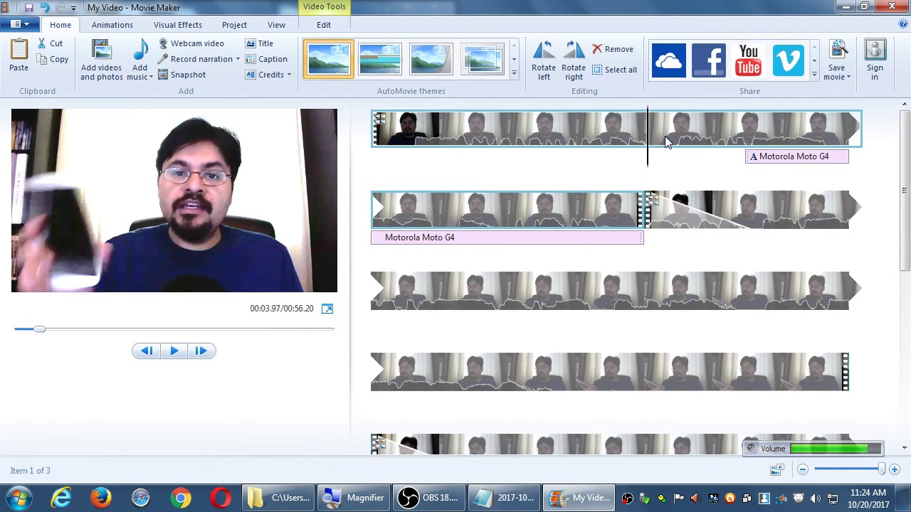
left_click(173, 351)
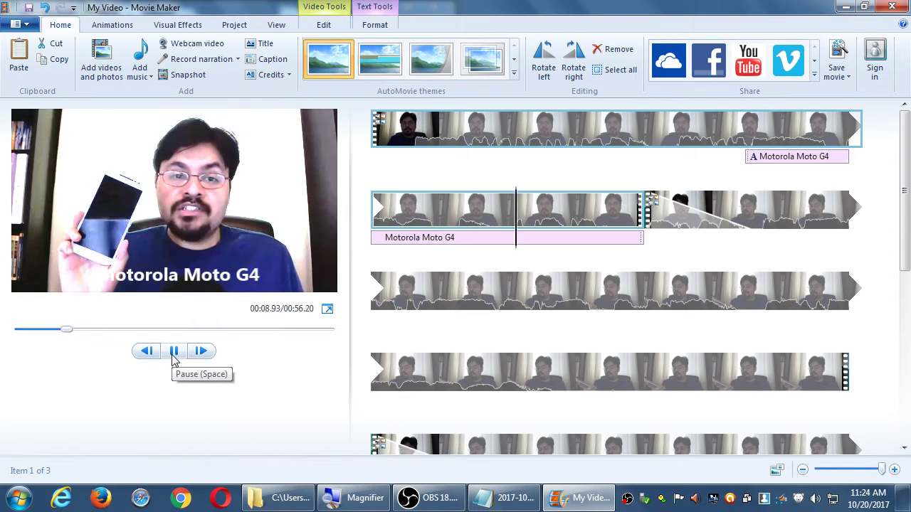
left_click(173, 358)
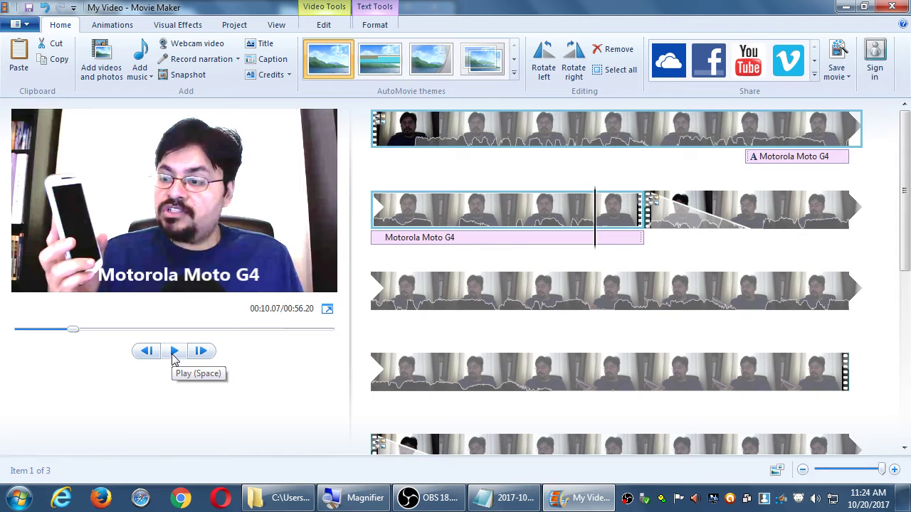
Step: Set the text duration of the Motorola Moto G4 caption to 3.00 seconds
left_click(504, 242)
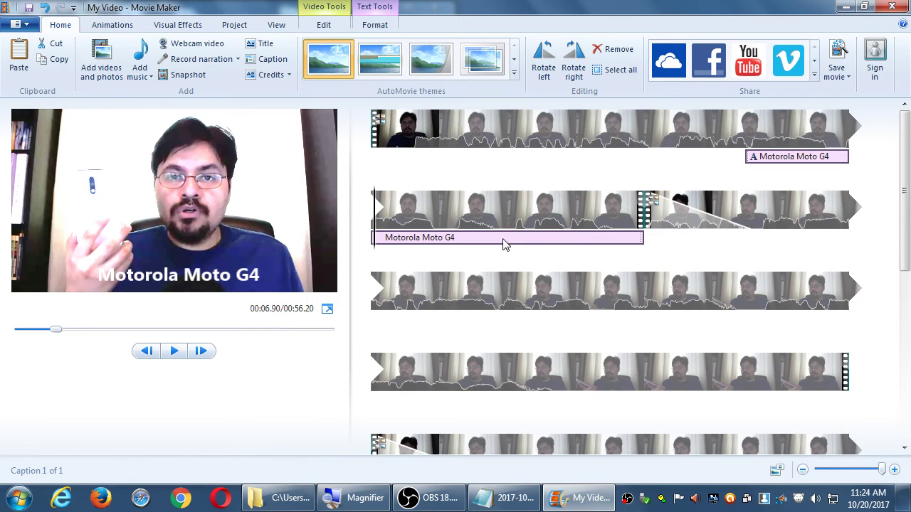
left_click(379, 28)
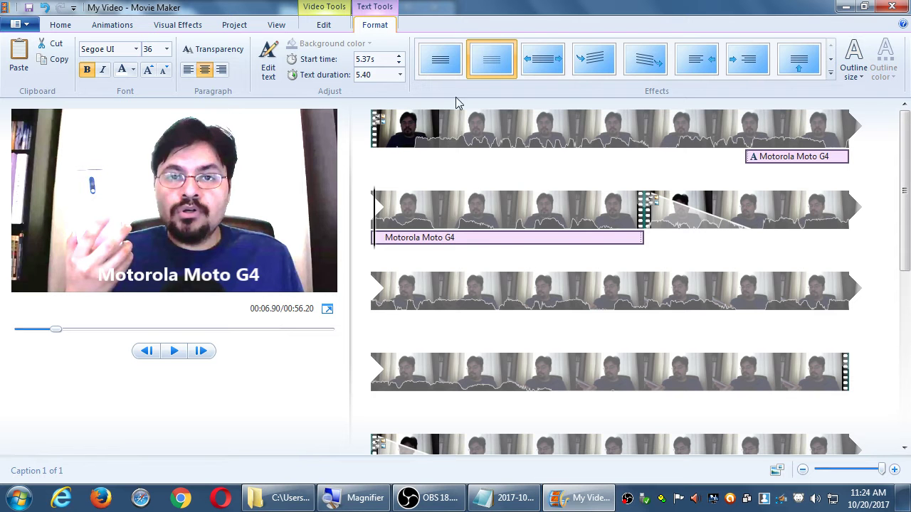
left_click_drag(377, 216, 450, 246)
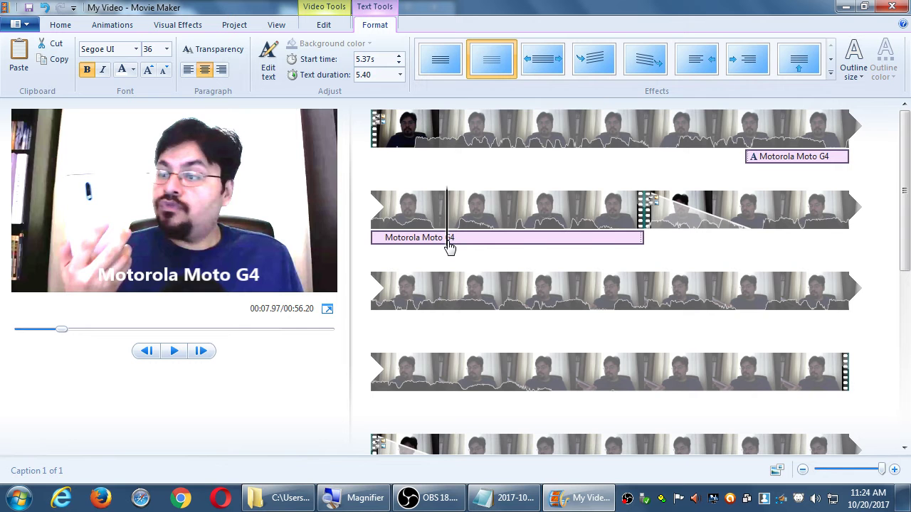
left_click(399, 74)
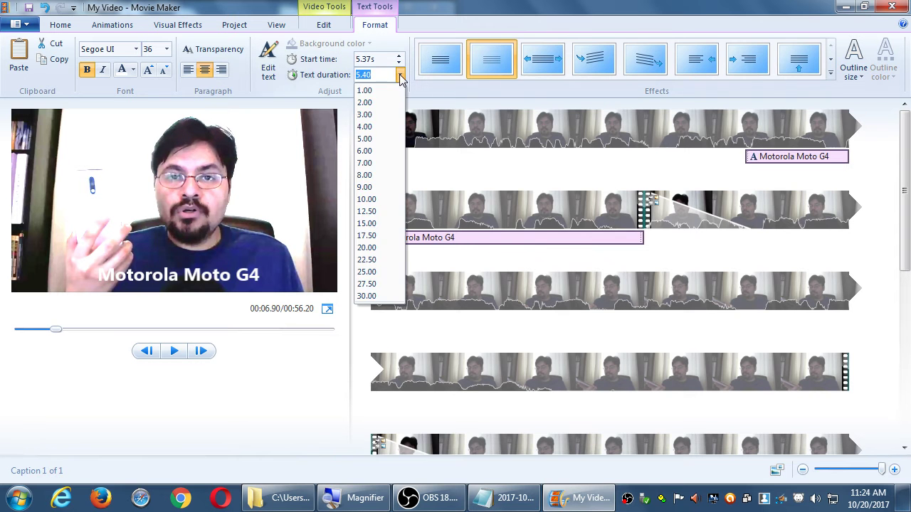
left_click(384, 114)
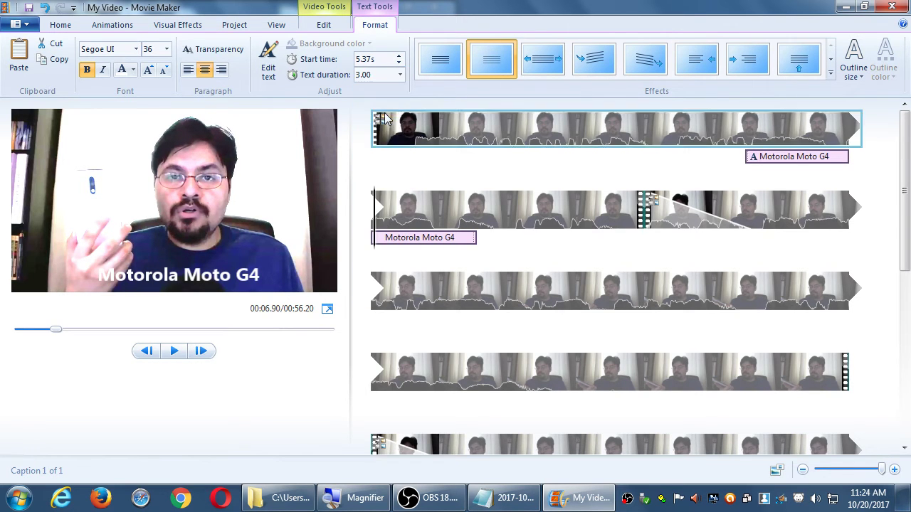
Step: Play the captioned part of the first clip to check the 3.00-second text duration
left_click(713, 131)
key("space")
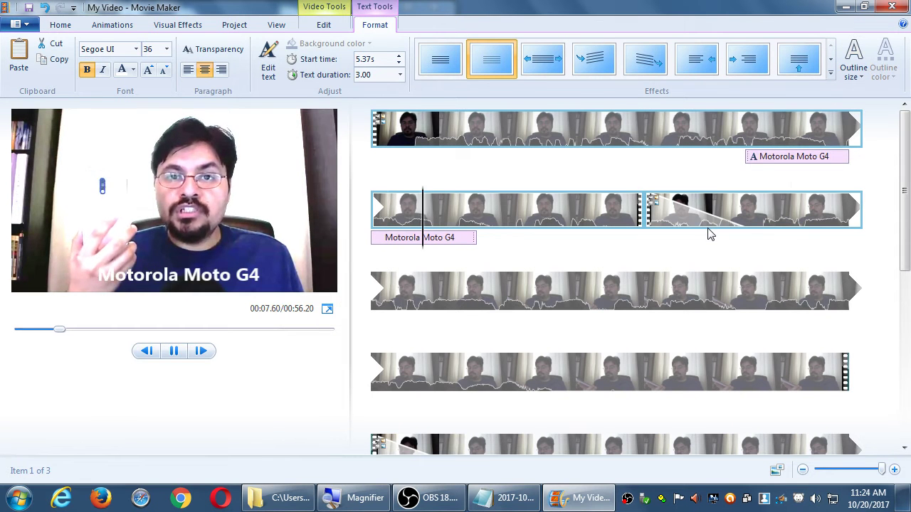
key("space")
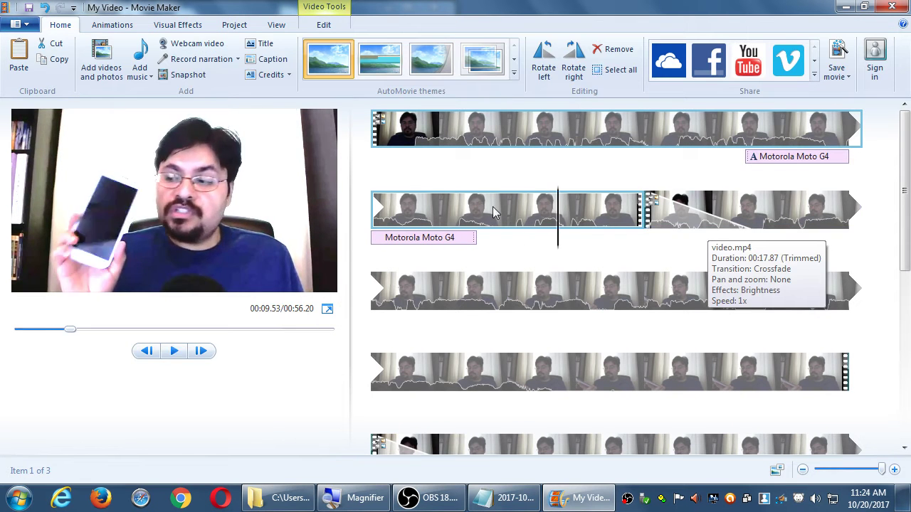
Step: Set the text duration of the Motorola Moto G4 caption to 3.75 seconds
left_click(439, 238)
left_click(385, 76)
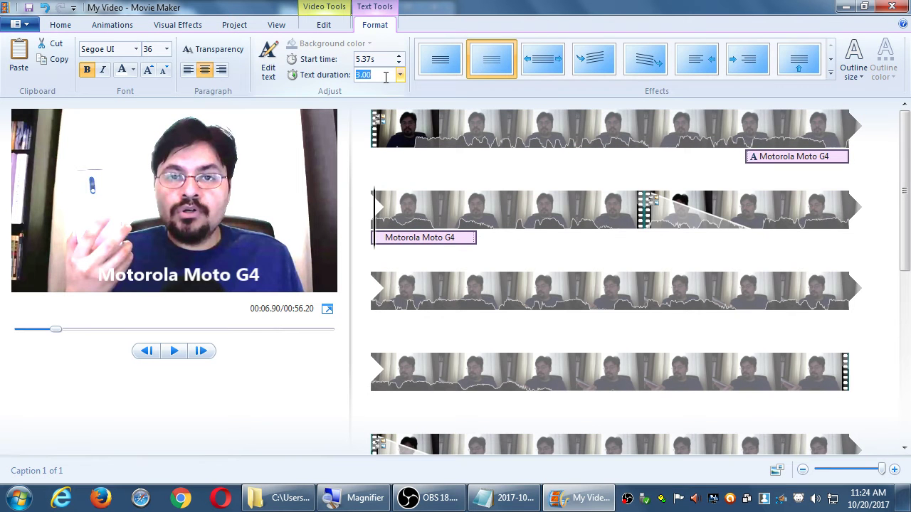
left_click(385, 75)
key("shift+Left")
key("shift+Left")
type("75")
key("Return")
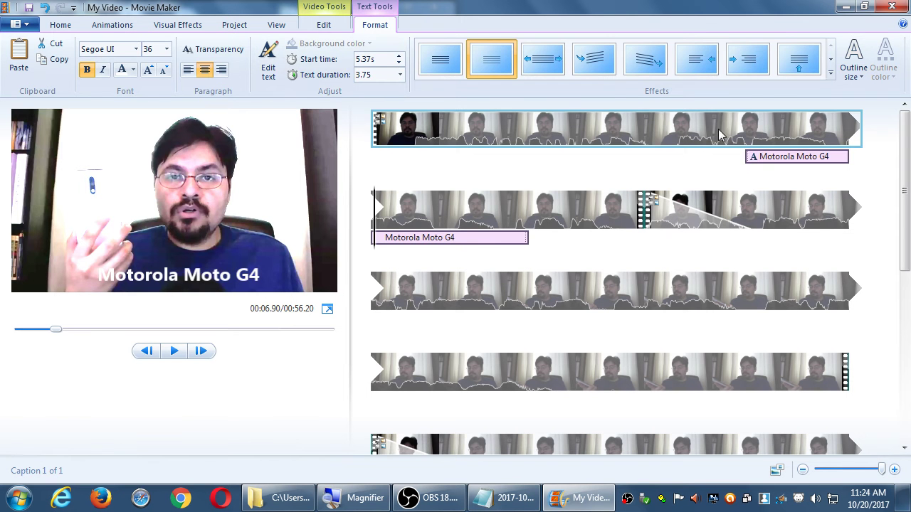
Step: Play the captioned part of the first clip to check the 3.75-second text duration
left_click(712, 179)
key("space")
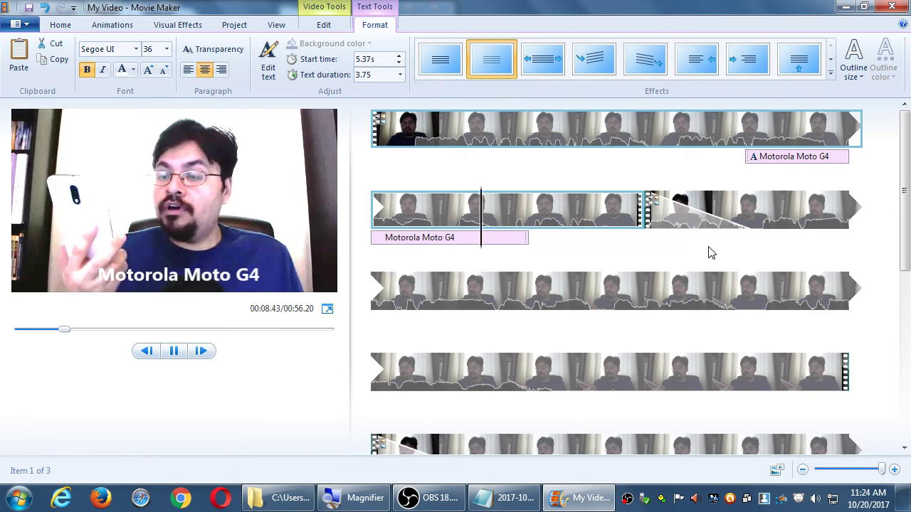
key("space")
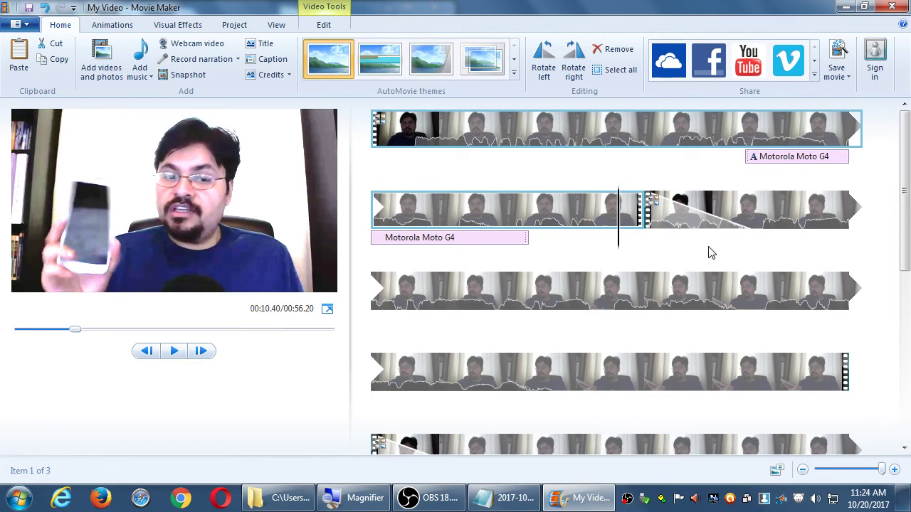
Step: Place the playhead before the phone caption, at 4.60 seconds in the first clip, and save the project
left_click(676, 143)
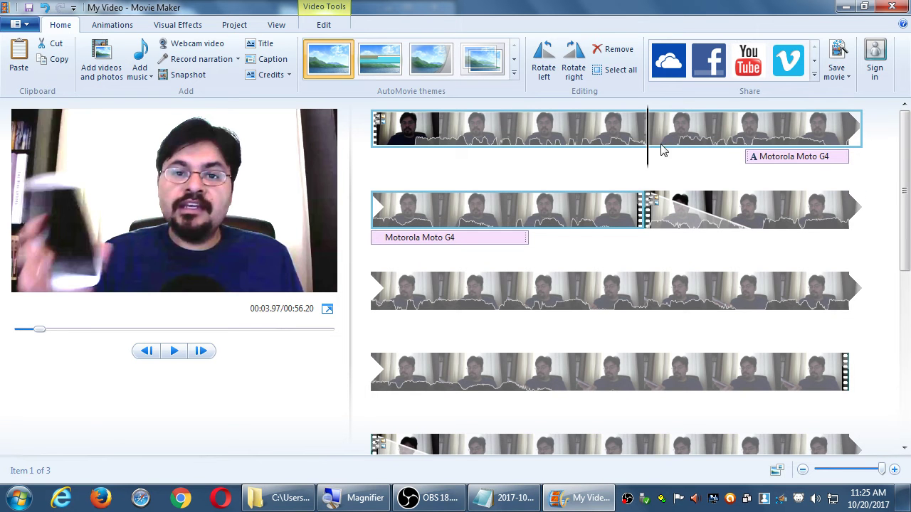
left_click(742, 172)
left_click(807, 177)
left_click(657, 178)
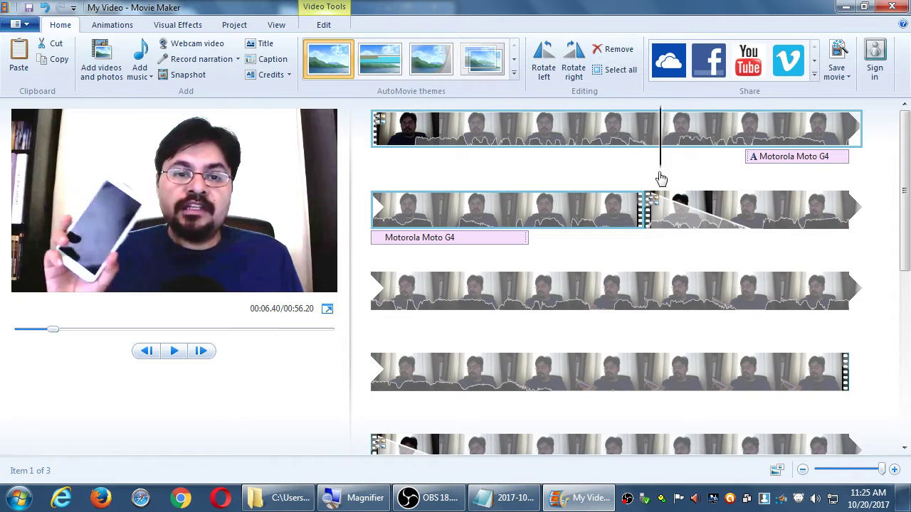
left_click(691, 175)
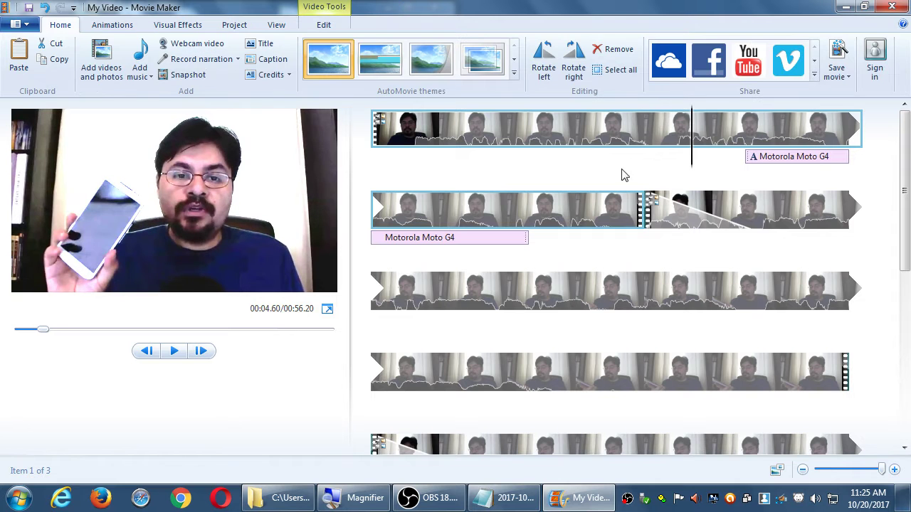
left_click(28, 8)
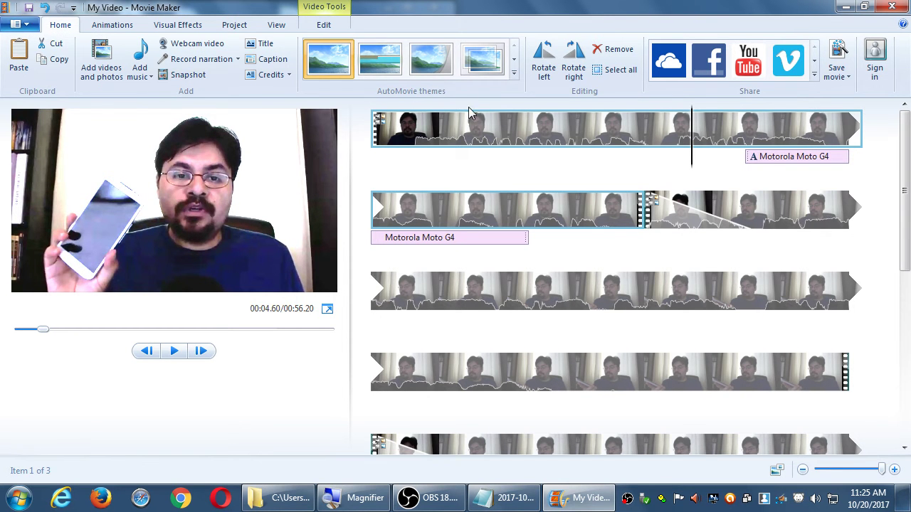
Step: Play the first clip through the phone caption twice to review how the text fades in and out
key("space")
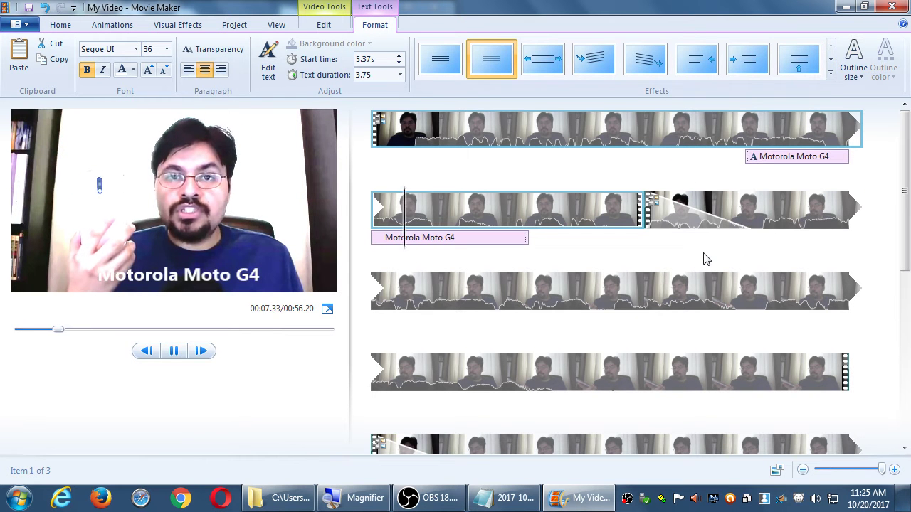
key("space")
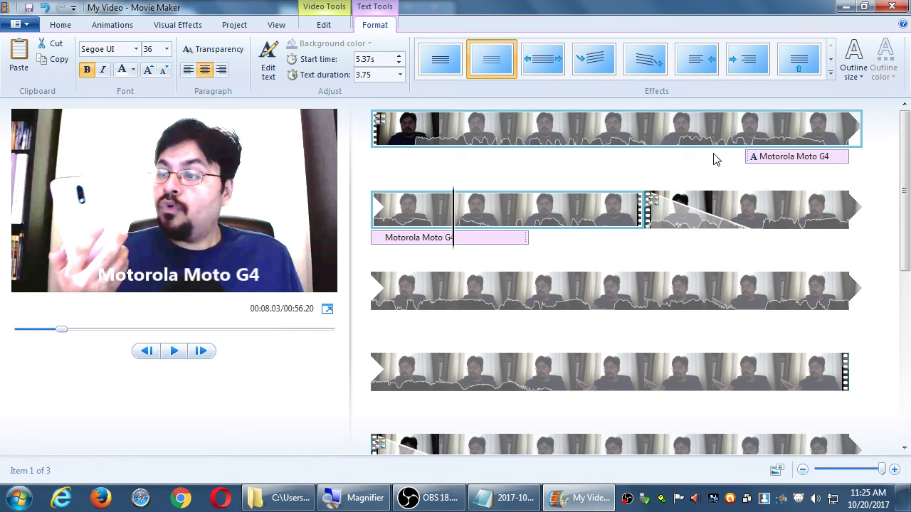
left_click(679, 139)
key("space")
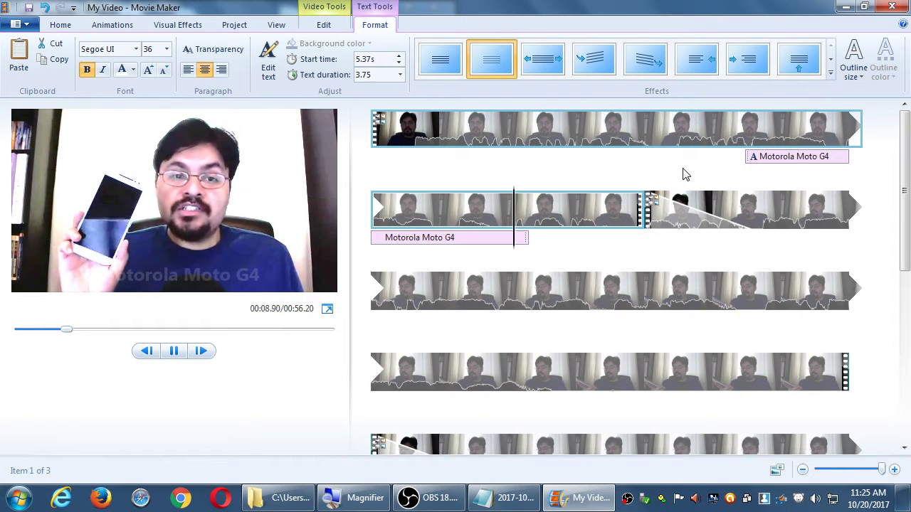
key("space")
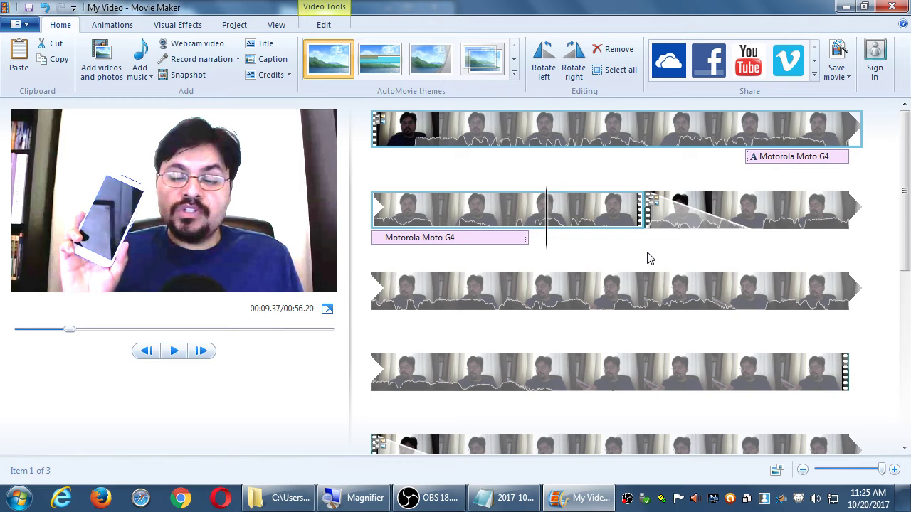
Step: Add a caption reading "Download apps on Google Play" at about 22.90 seconds, where the phone screen is shown in the second clip
key("space")
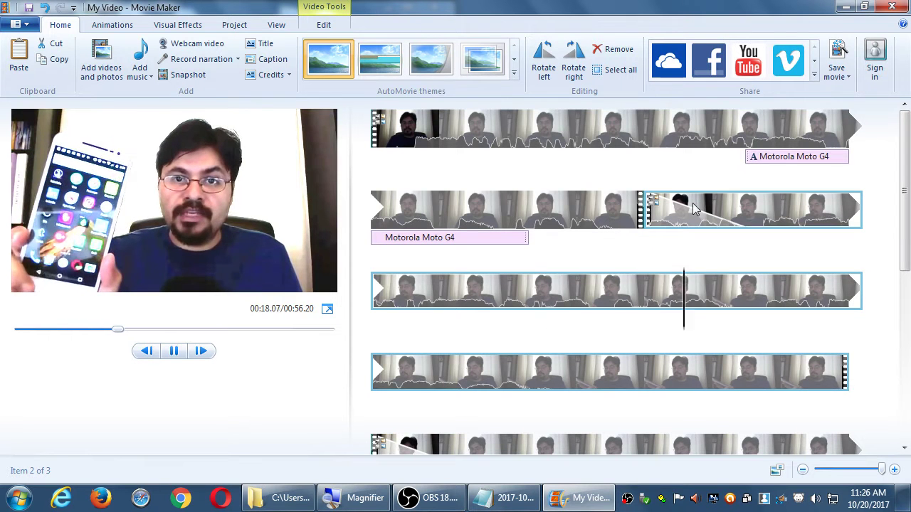
left_click_drag(904, 139, 902, 201)
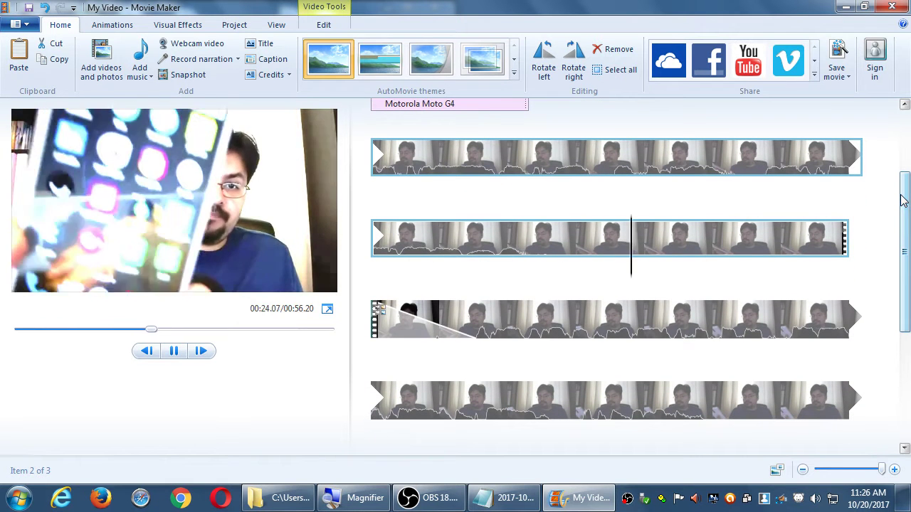
key("space")
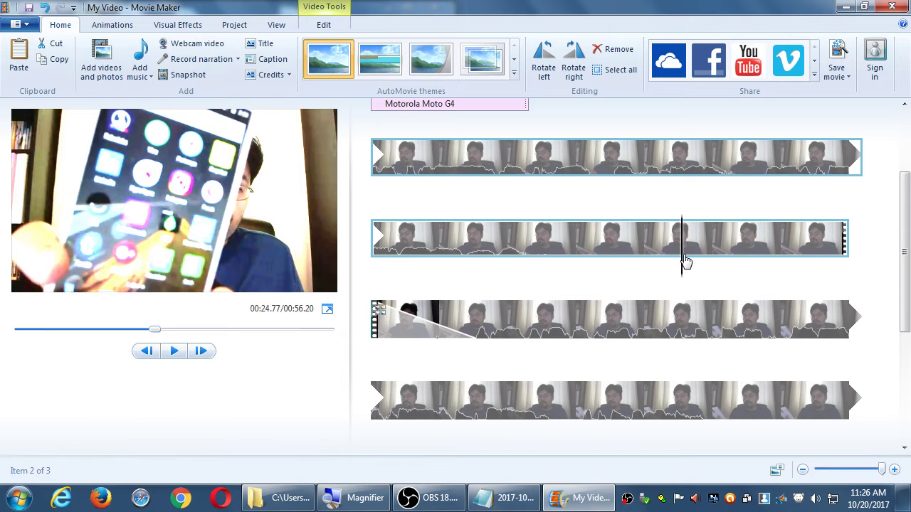
left_click_drag(684, 259, 549, 251)
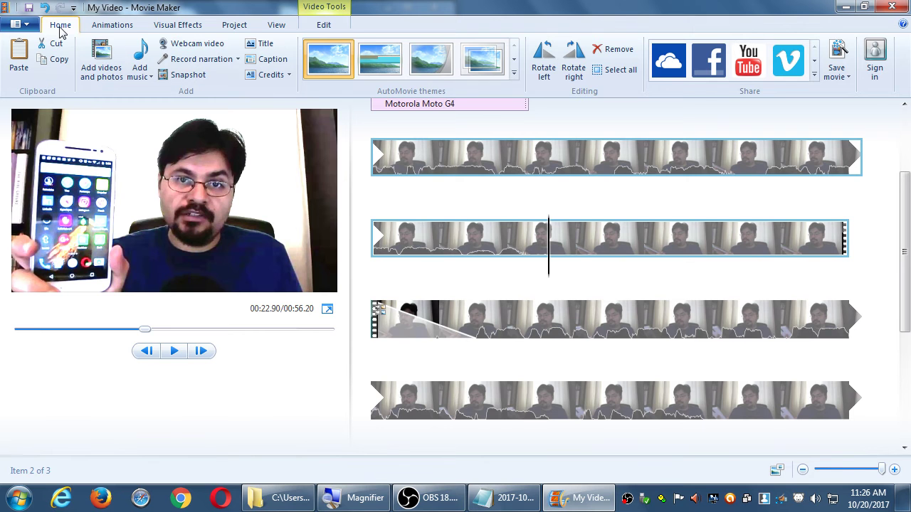
left_click(267, 59)
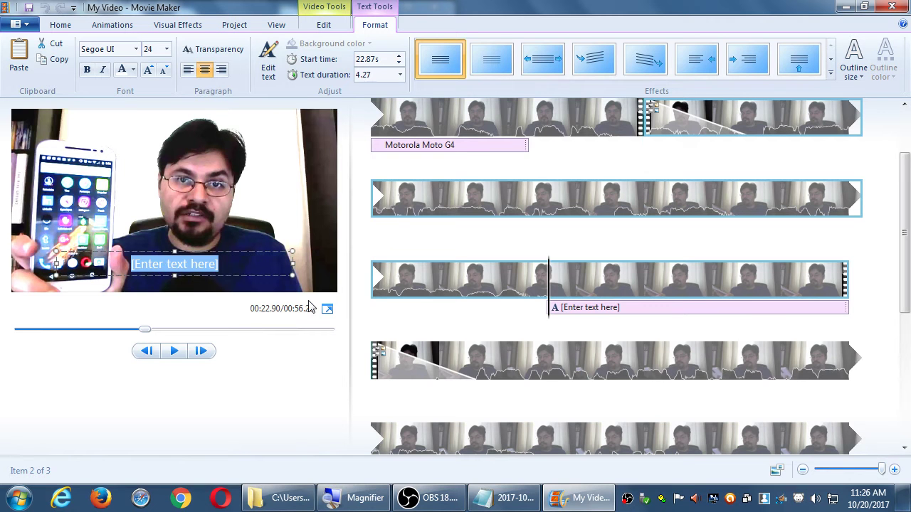
type("Download app")
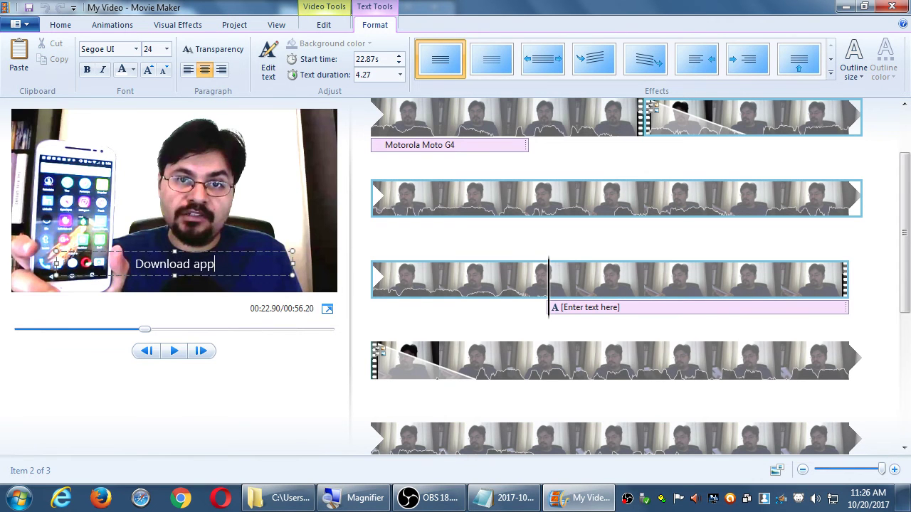
type("s on Google")
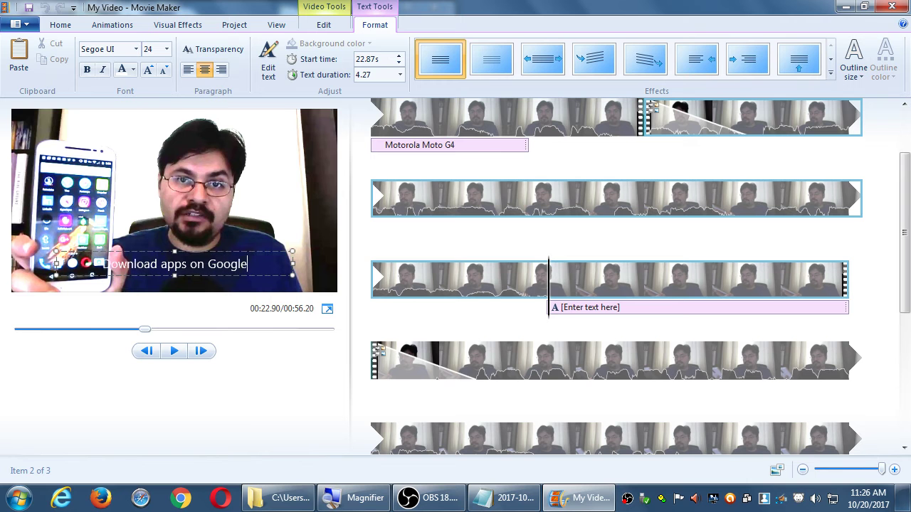
type(" Play")
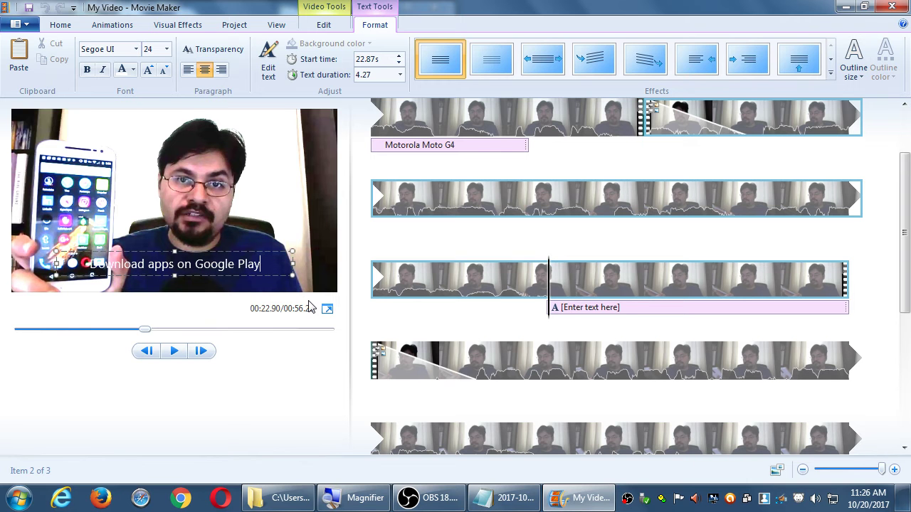
Step: Make the "Download apps on Google Play" caption bold at font size 26, and play the second clip over it to review
left_click(86, 71)
left_click(147, 70)
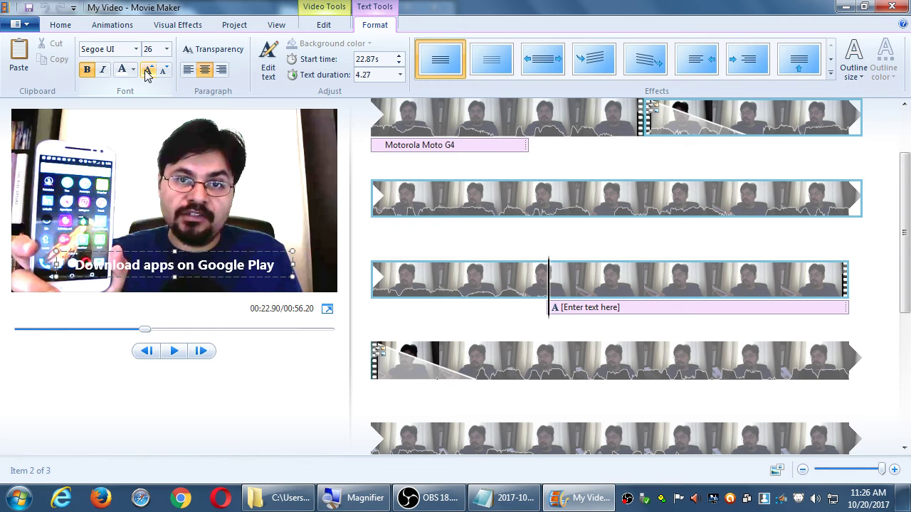
left_click(511, 319)
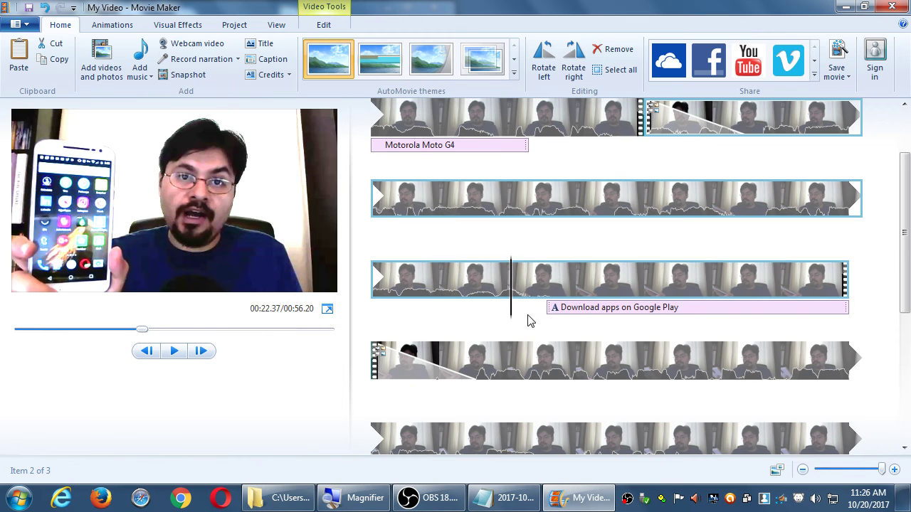
key("space")
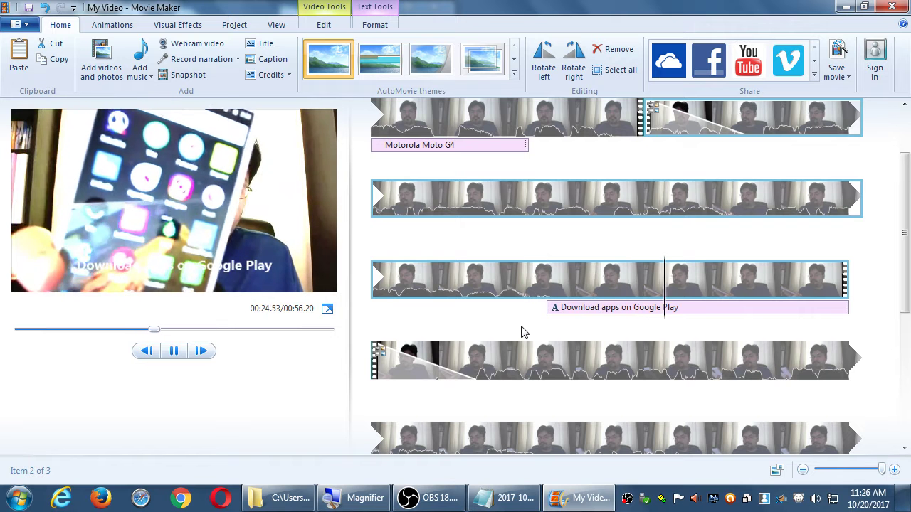
key("space")
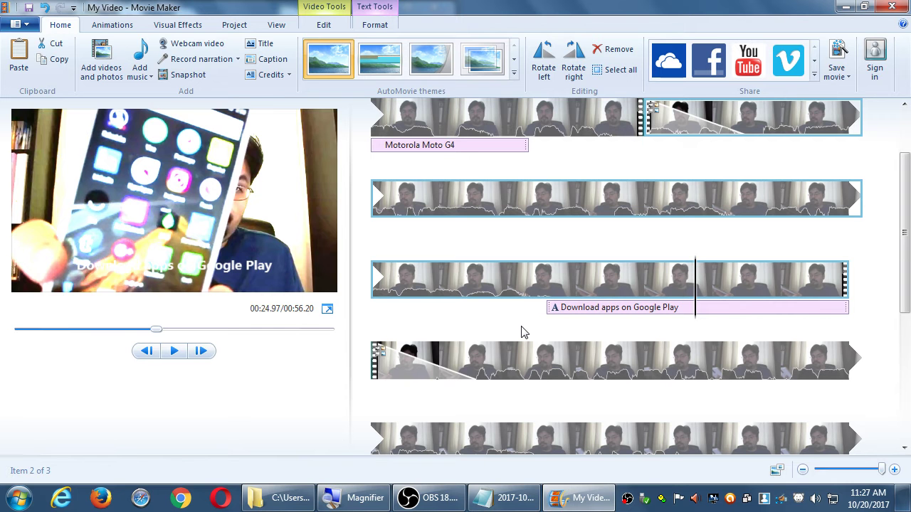
Step: Try black as the text color of the Google Play caption and play the second clip to check its readability
left_click(619, 310)
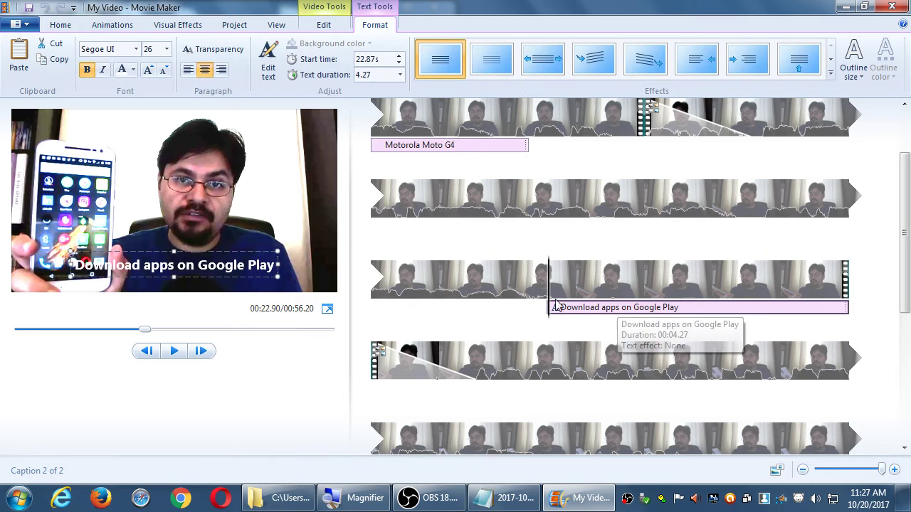
left_click(126, 71)
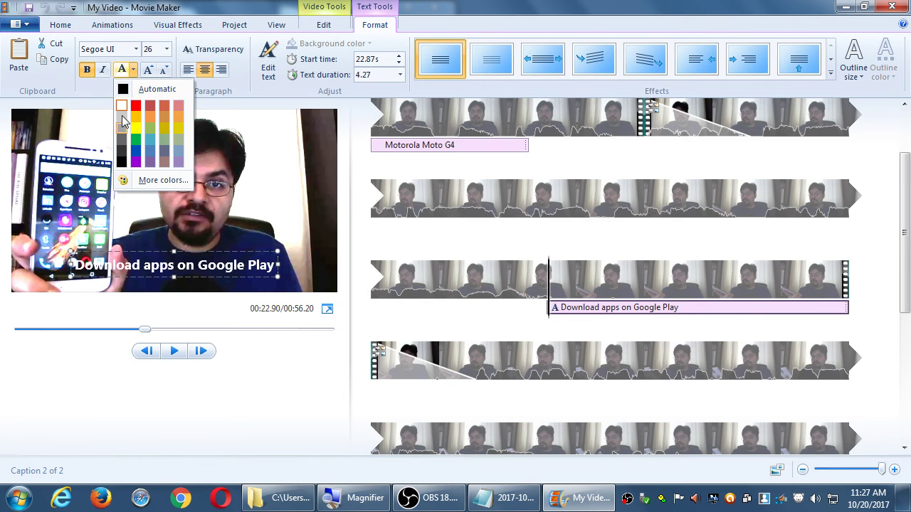
left_click(120, 168)
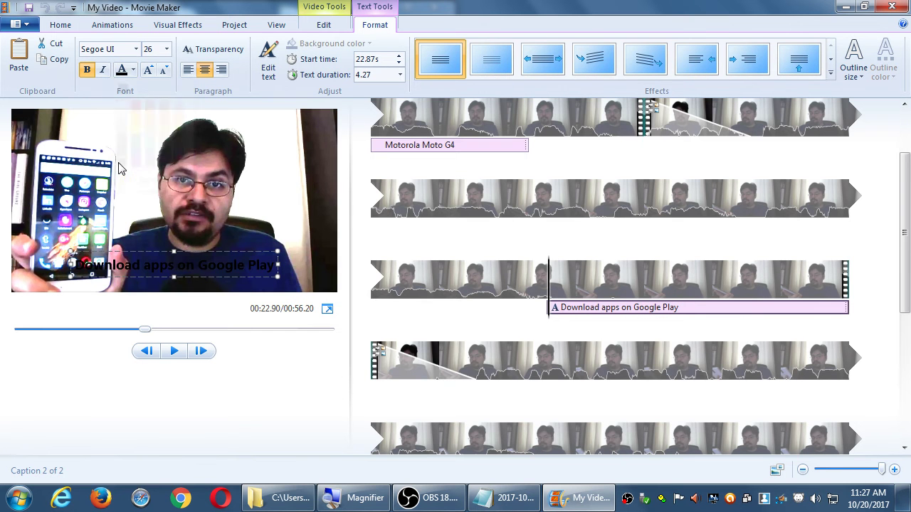
left_click(715, 287)
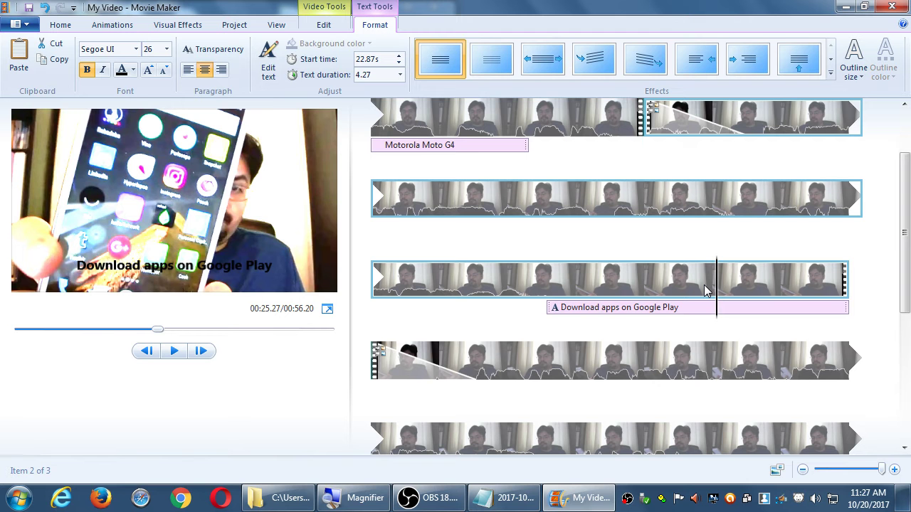
left_click(513, 283)
key("space")
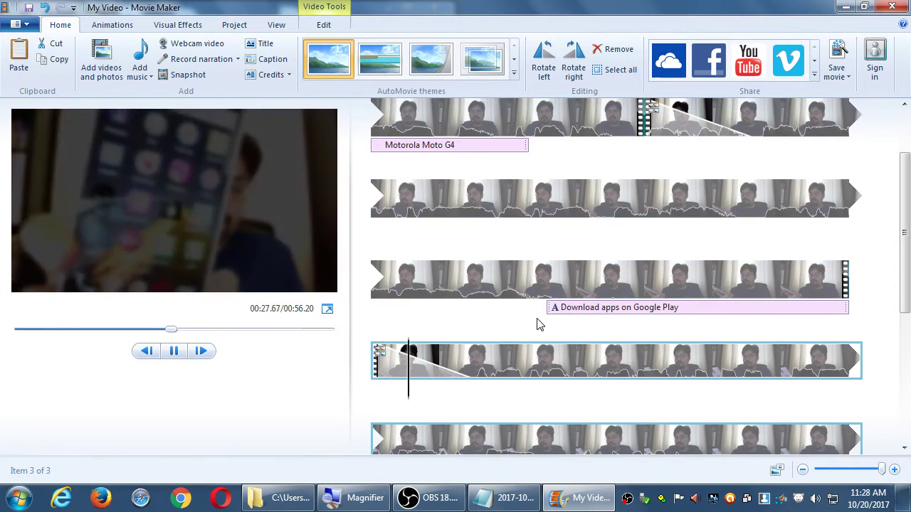
key("space")
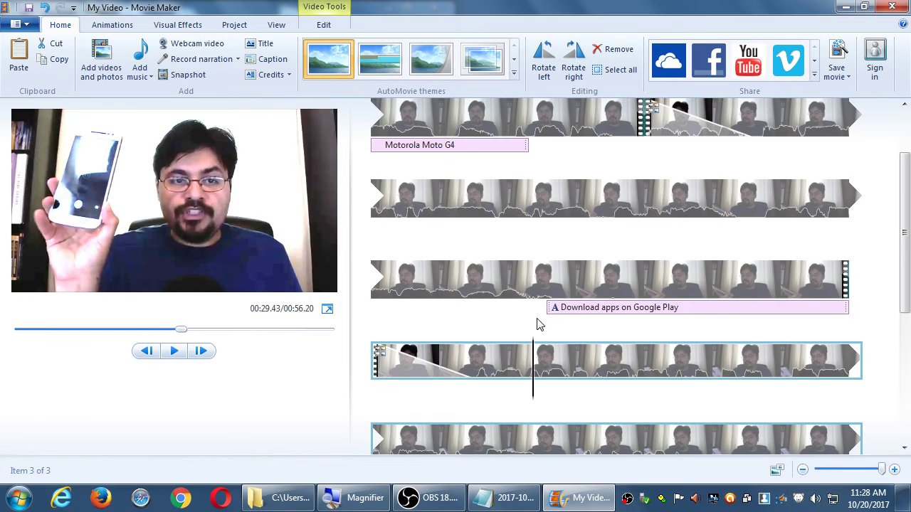
Step: Try yellow as the text color of the Google Play caption and play the captioned part of the second clip
left_click(612, 308)
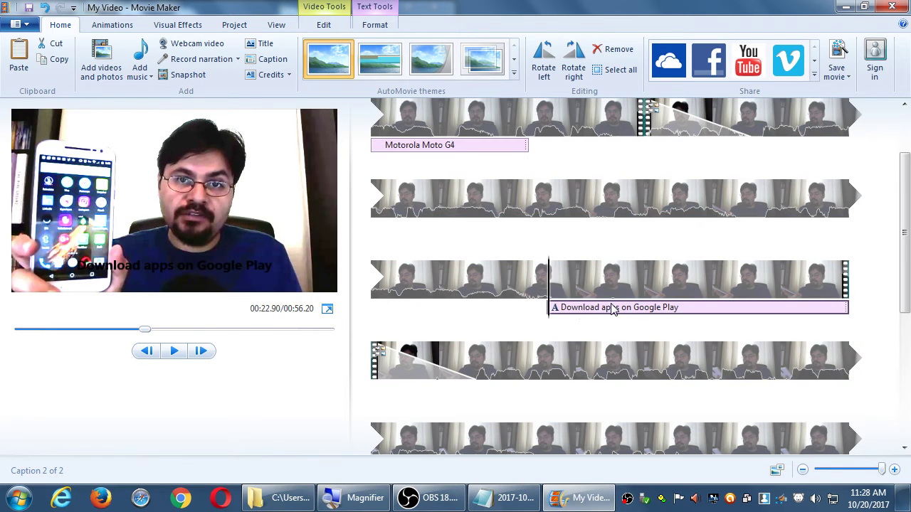
left_click(133, 70)
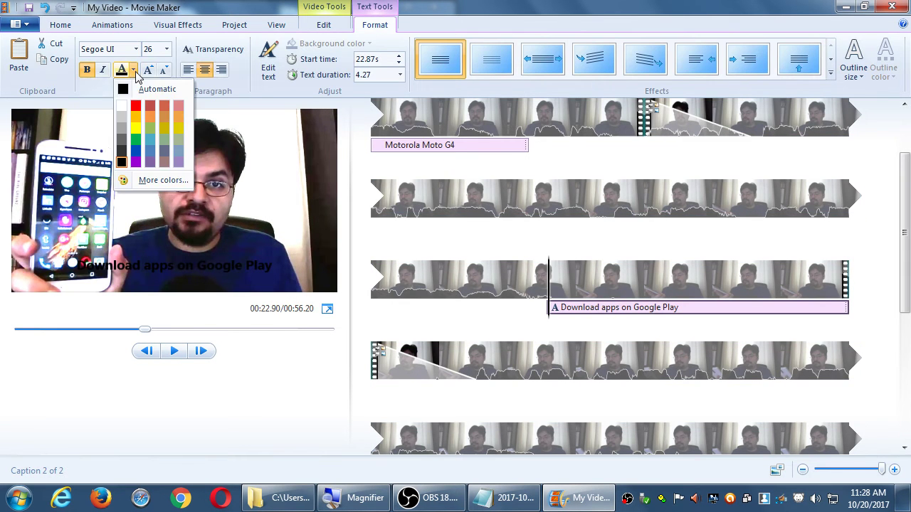
left_click(137, 128)
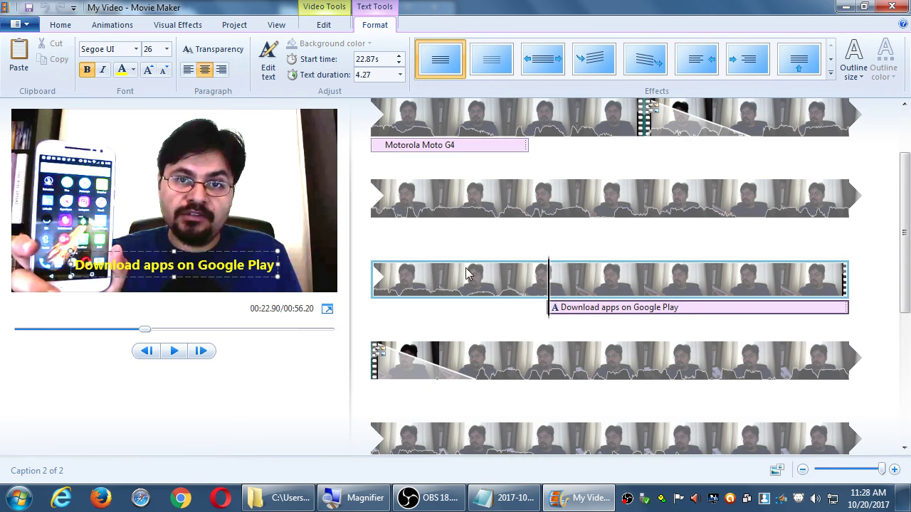
left_click(527, 285)
key("space")
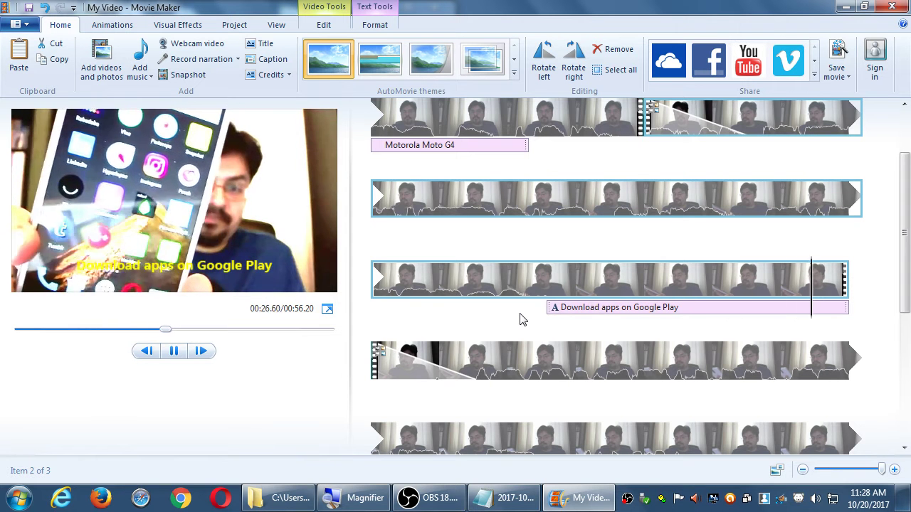
key("space")
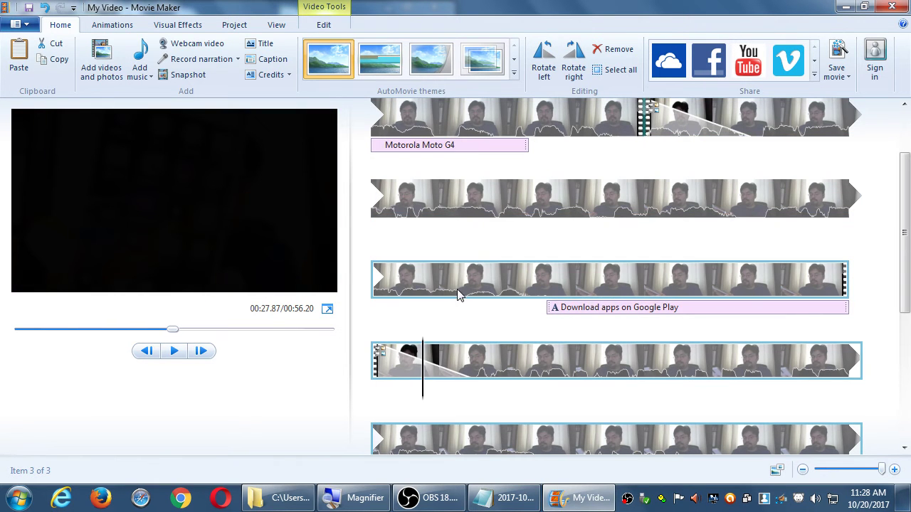
Step: Give the Google Play caption a medium black outline and set its text color to white
left_click(588, 307)
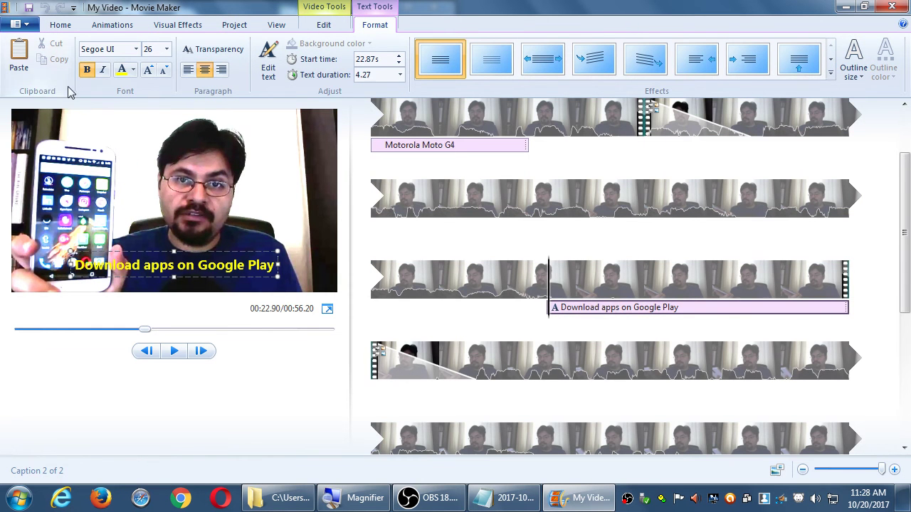
left_click(854, 71)
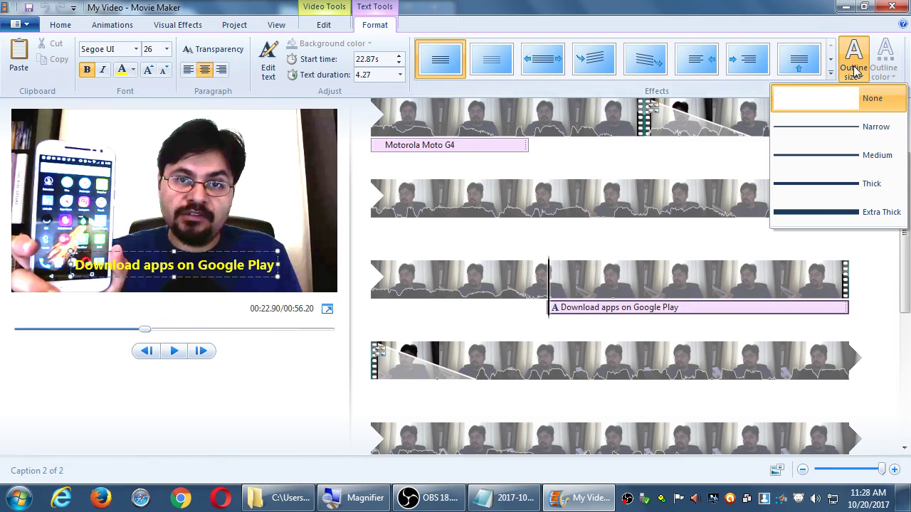
left_click(843, 165)
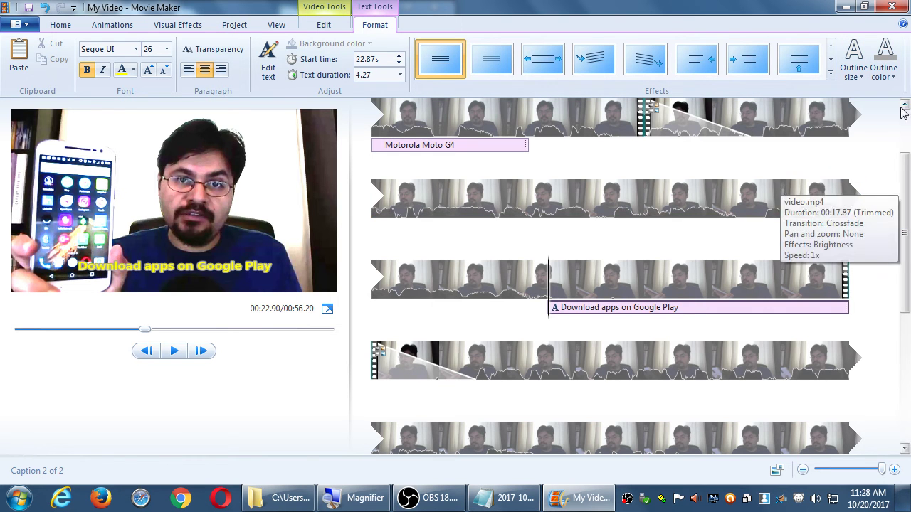
left_click(883, 69)
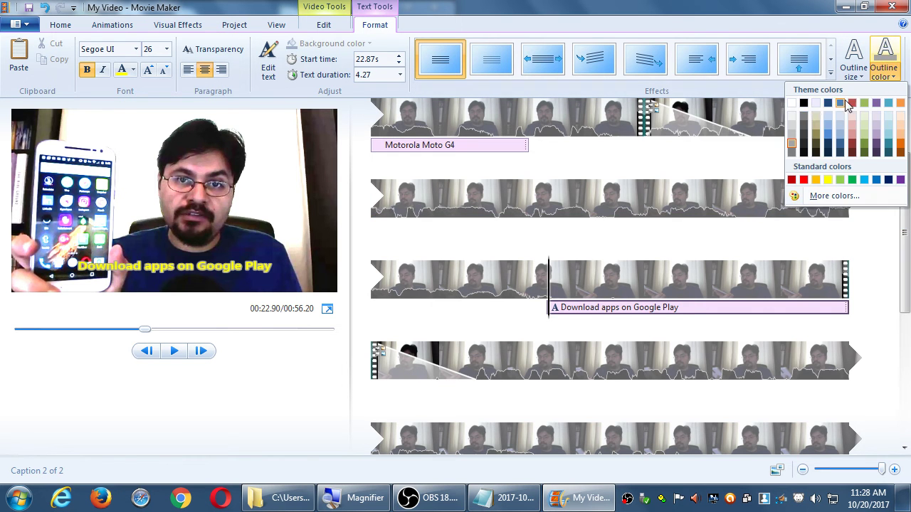
left_click(804, 104)
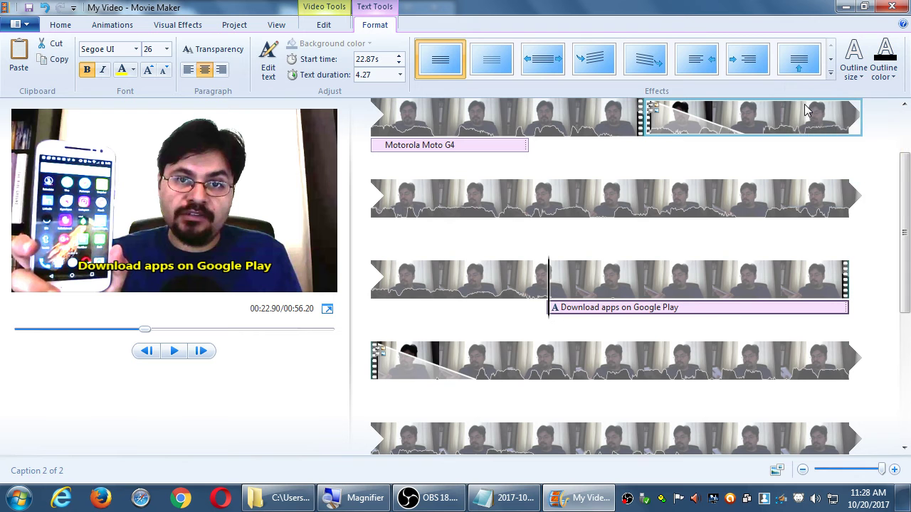
left_click(133, 69)
left_click(122, 102)
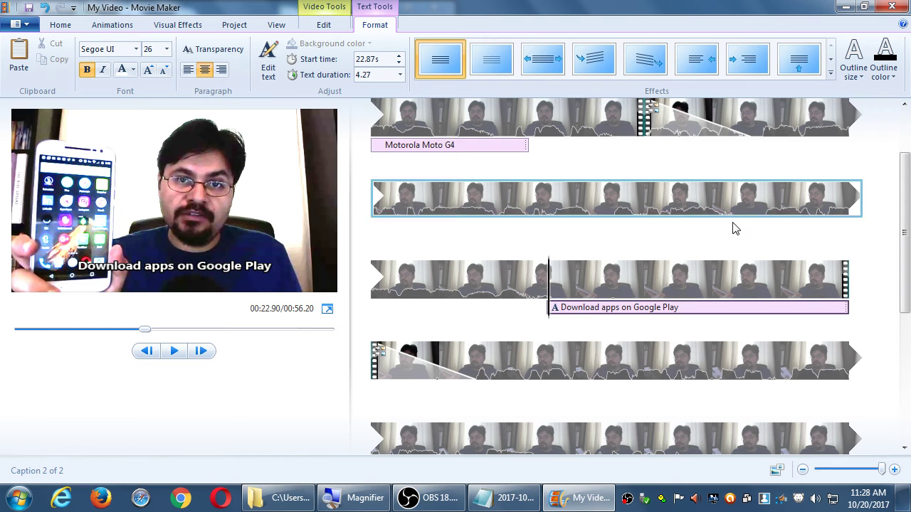
Step: Play the second clip from just before the Google Play caption to review the white outlined text, and reopen the caption's formatting options
left_click(544, 285)
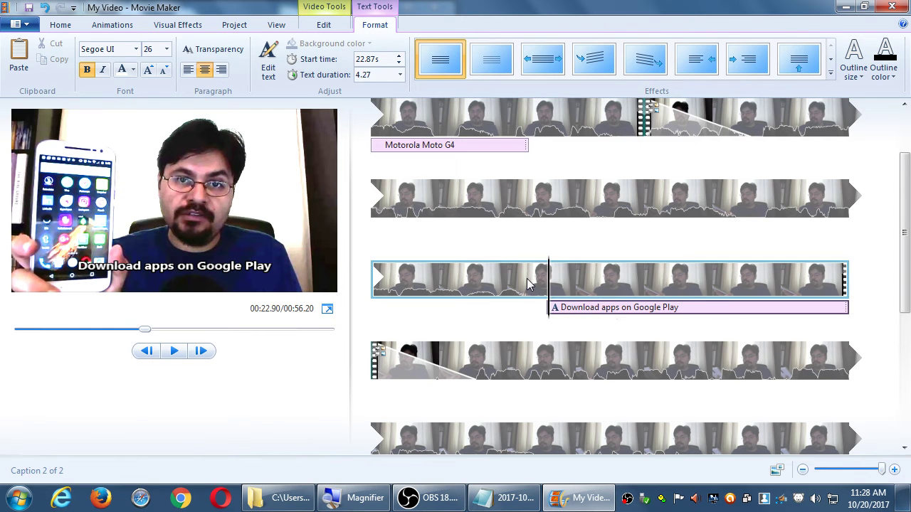
key("space")
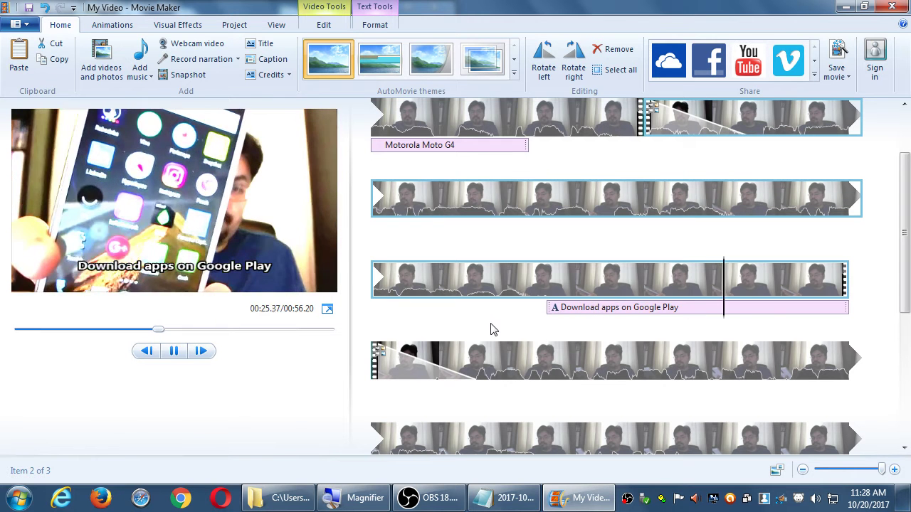
key("super")
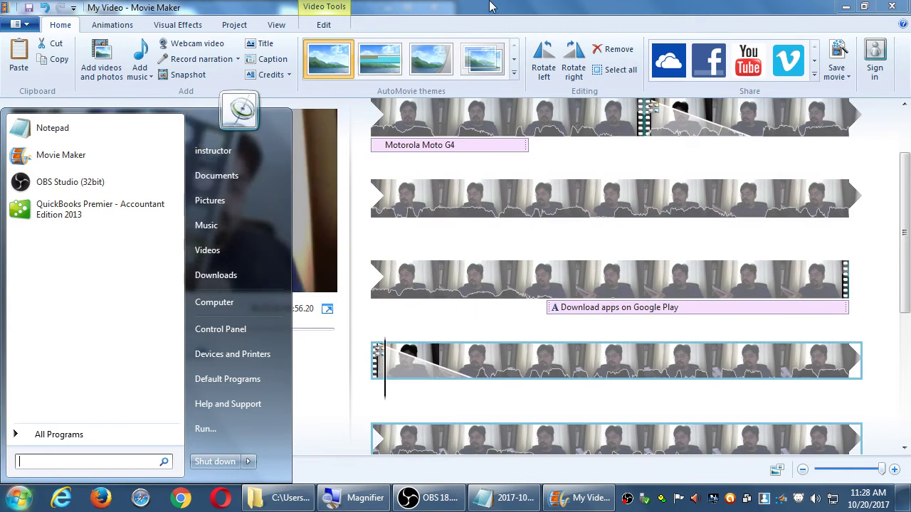
key("super")
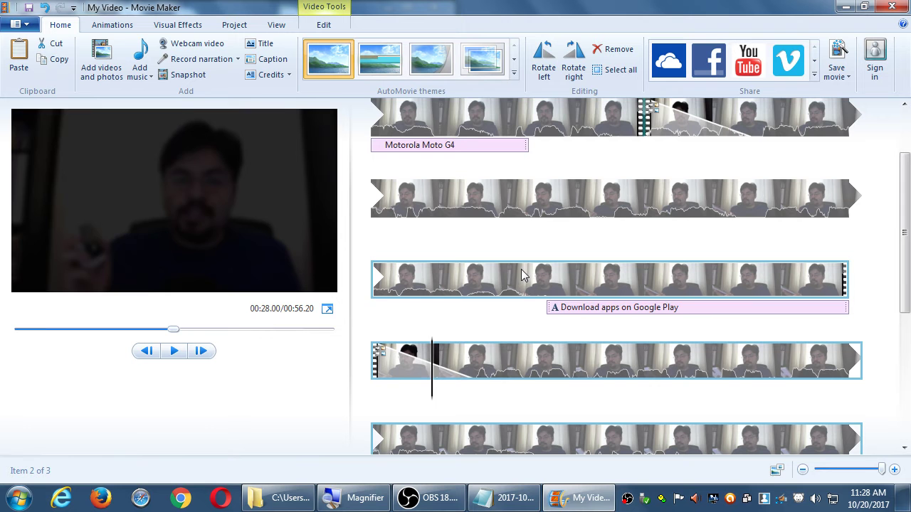
left_click(538, 303)
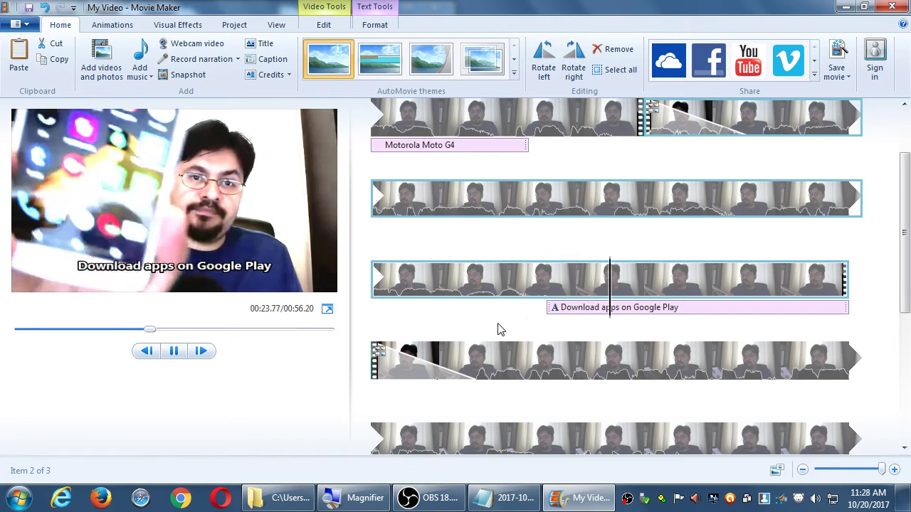
key("space")
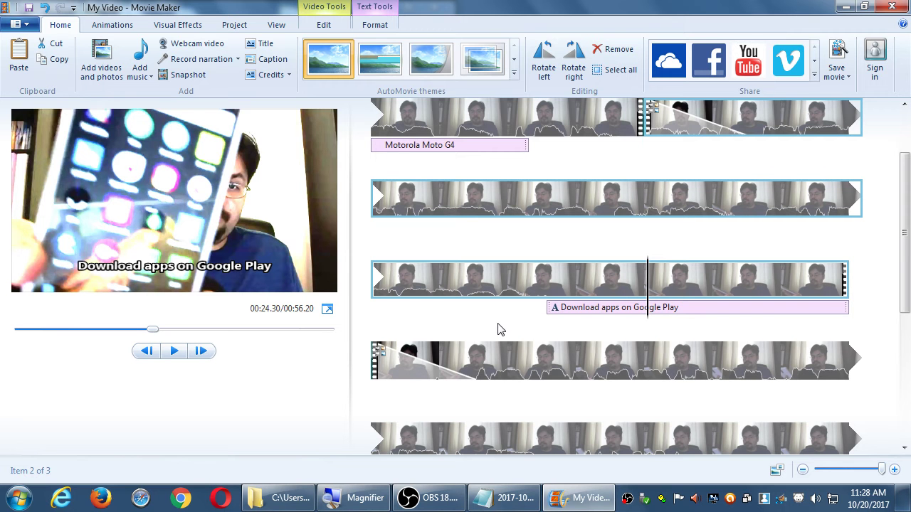
left_click(637, 315)
left_click(375, 25)
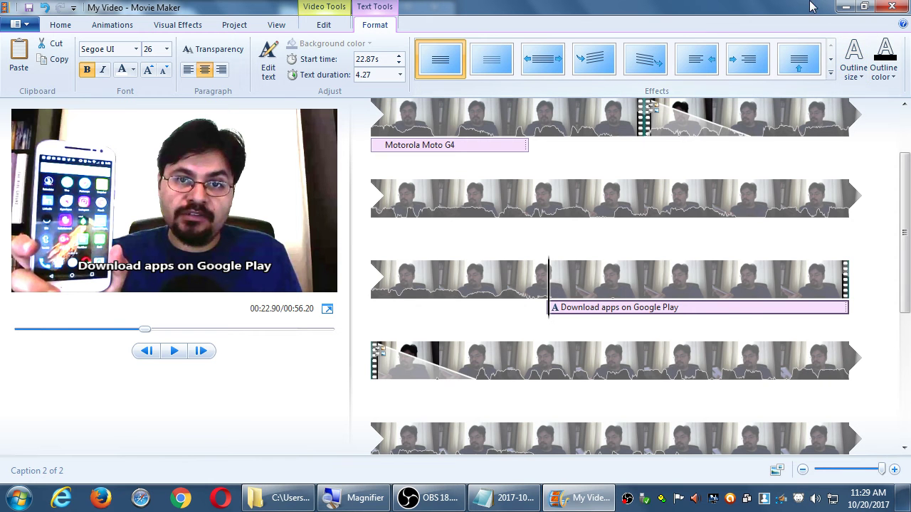
Step: Play the third clip from its beginning to find the silent stretch where the back of the phone is shown
left_click_drag(907, 191, 903, 319)
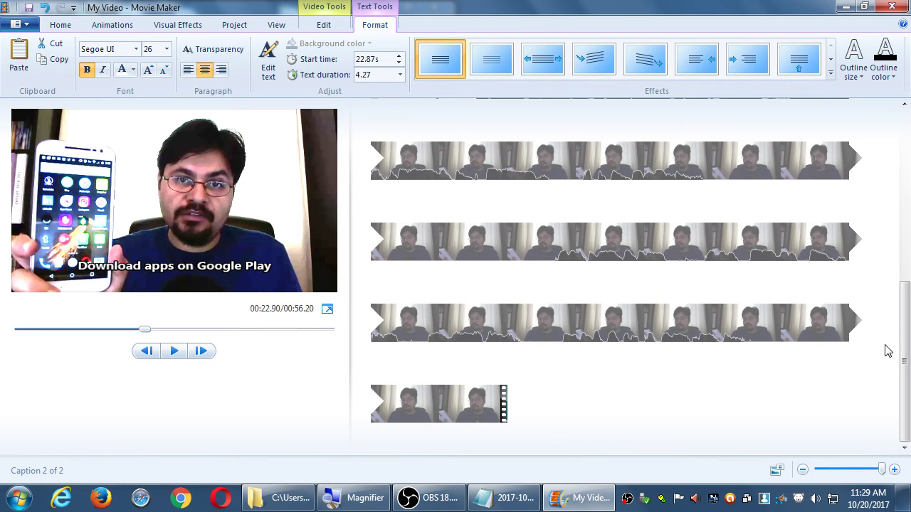
scroll(883, 303, "up", 2)
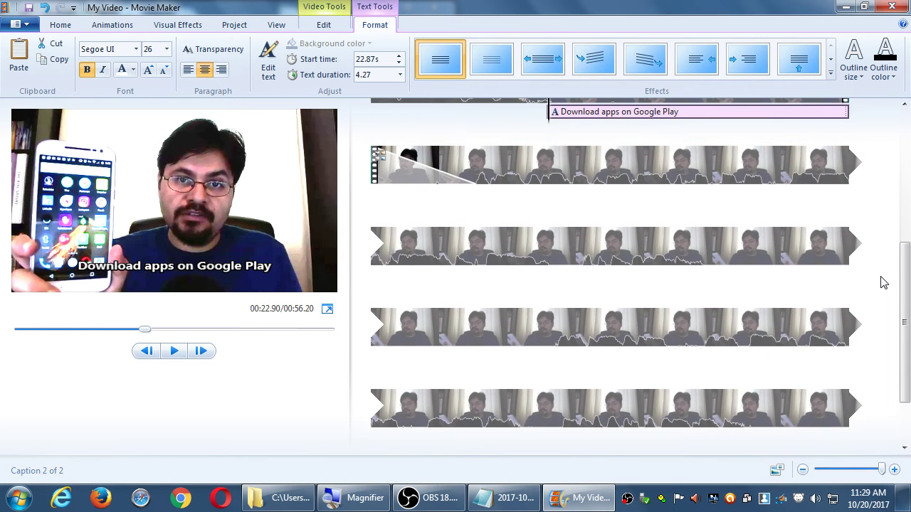
left_click(407, 174)
key("space")
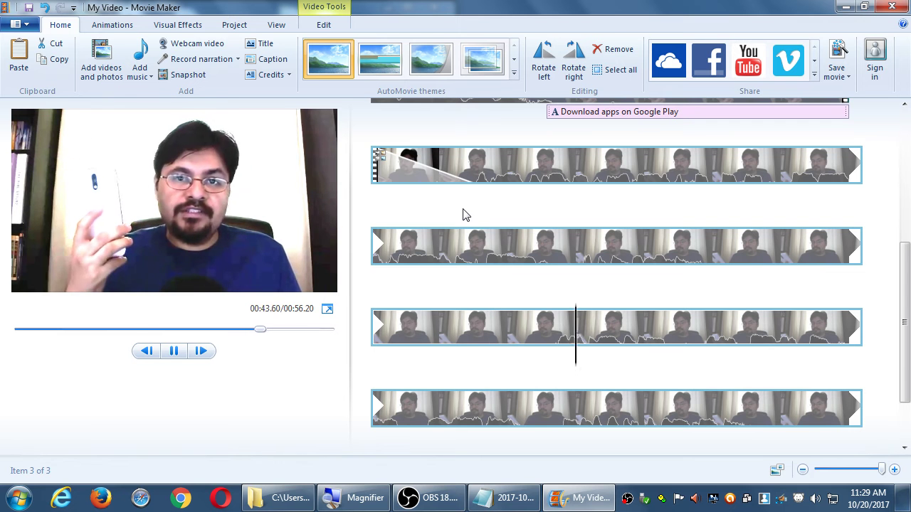
key("space")
Step: Split the third clip at about 38.73 seconds, where the silent stretch begins
left_click(647, 249)
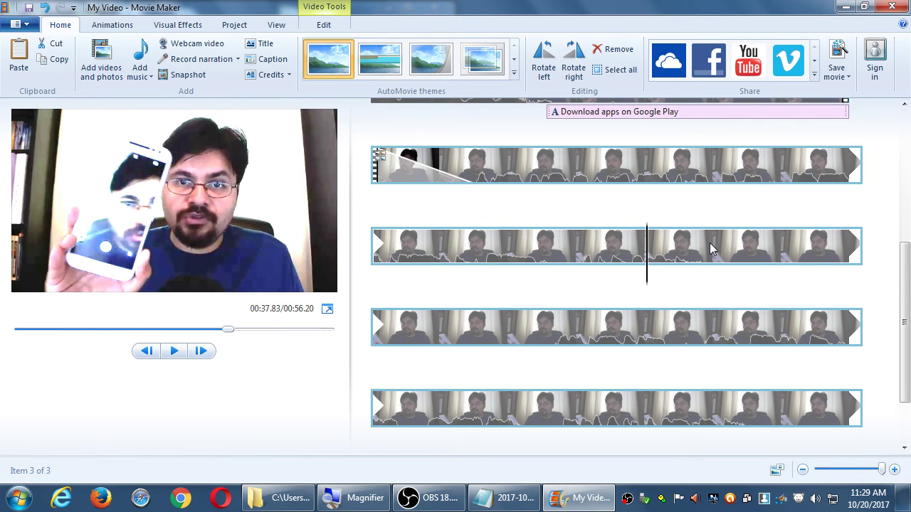
left_click_drag(647, 256, 712, 263)
key("m")
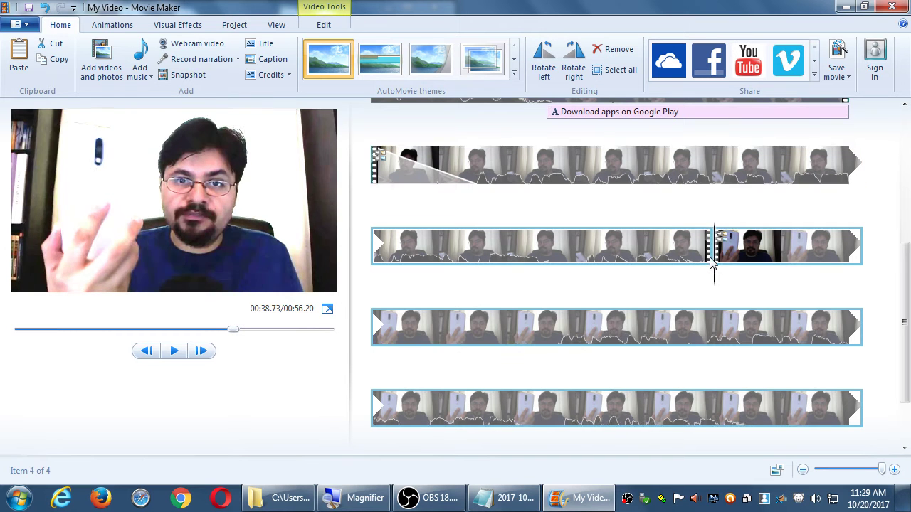
left_click_drag(647, 249, 711, 279)
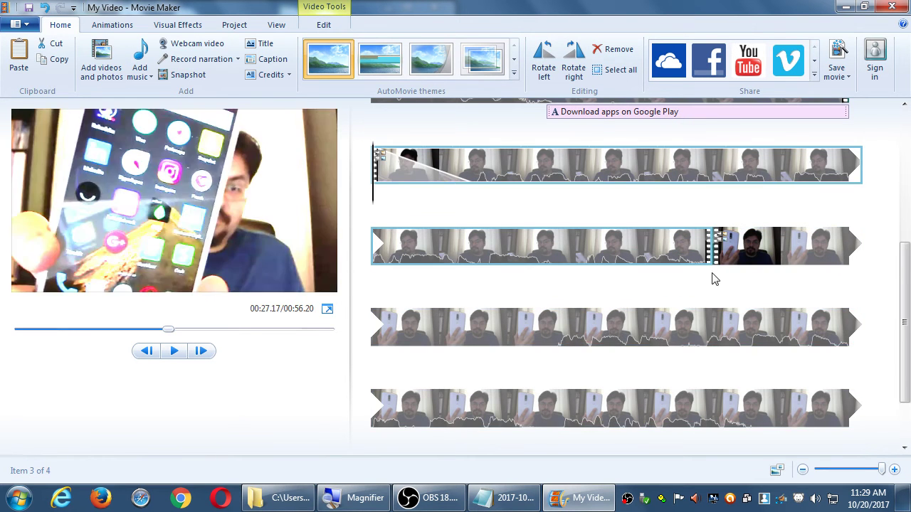
Step: Split the clip again just before the audio resumes, and select the silent piece between the two splits
left_click(516, 335)
left_click(459, 334)
left_click_drag(442, 334, 498, 349)
key("m")
left_click(785, 254)
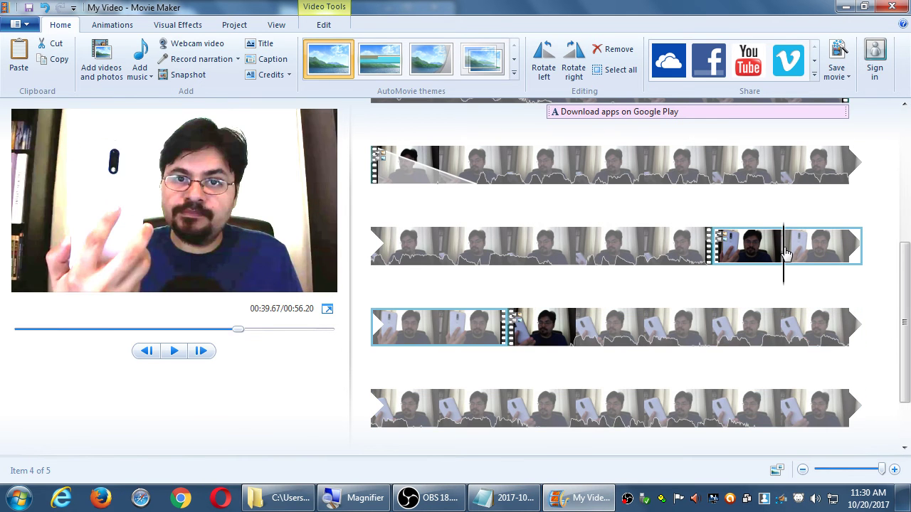
Step: Delete the selected silent piece and play from the end of the third clip across the cut
key("Delete")
left_click(646, 248)
key("space")
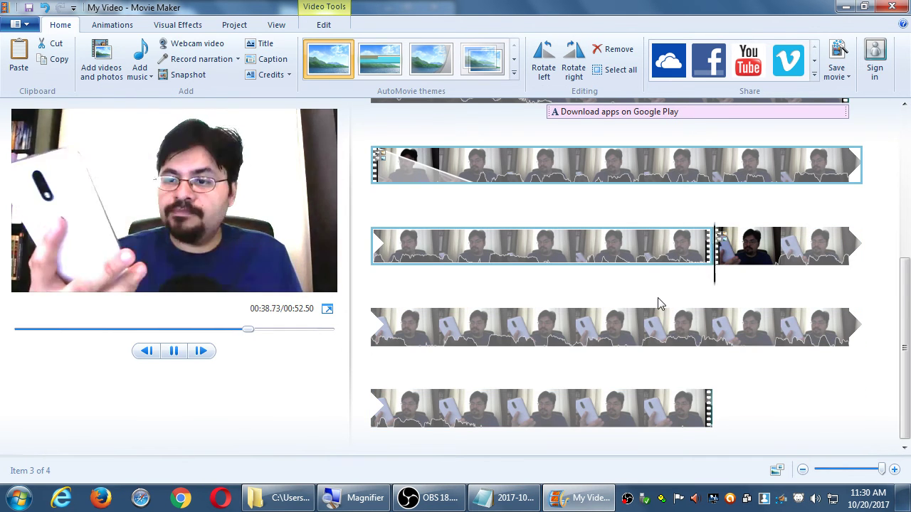
key("space")
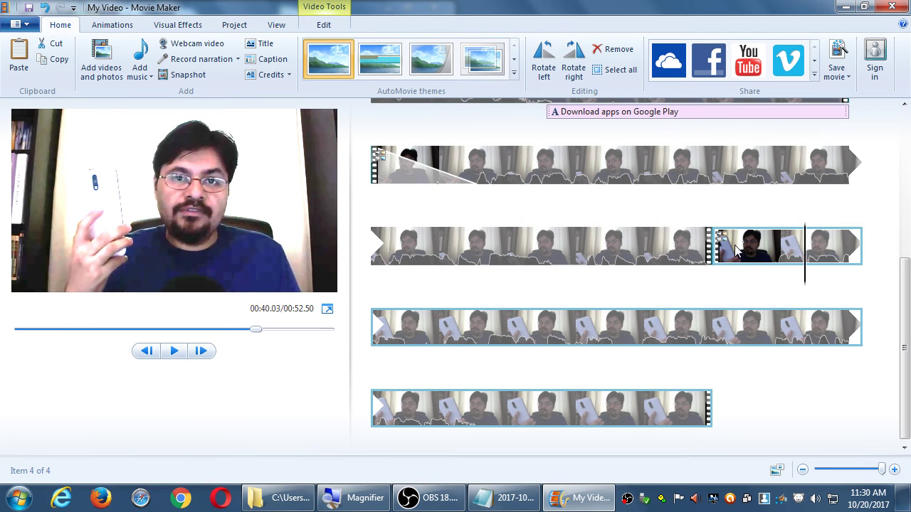
Step: Split the fourth clip at about 39.50 seconds and delete the short piece before the split
left_click(685, 249)
left_click_drag(649, 249, 768, 280)
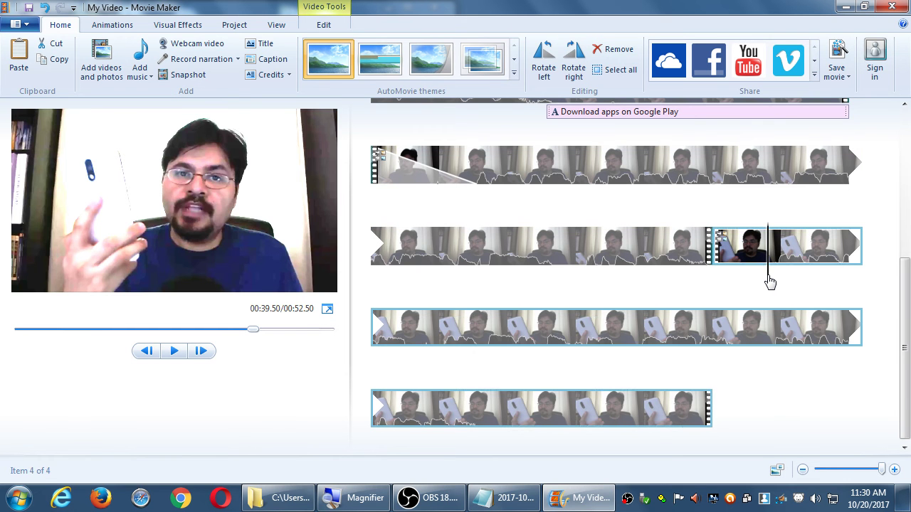
key("m")
key("Delete")
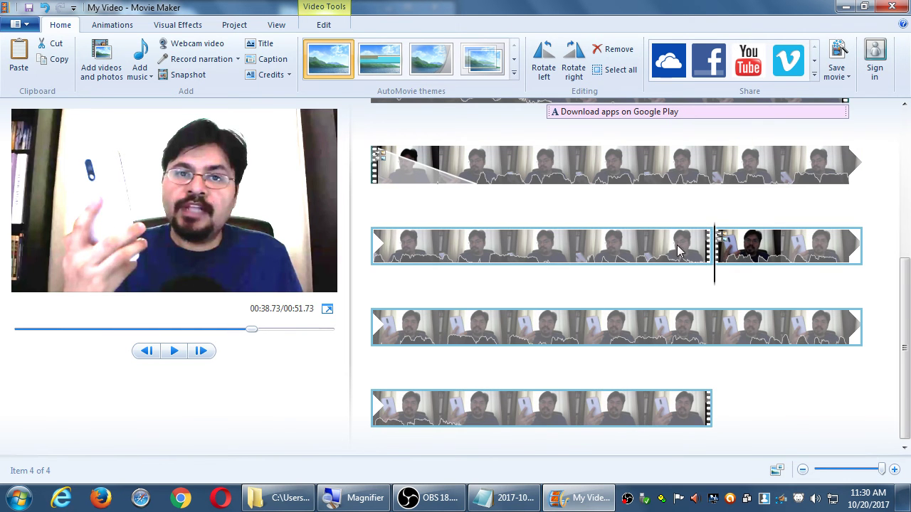
Step: Play the end of the third clip into the fourth twice to review the tightened cut
left_click(648, 260)
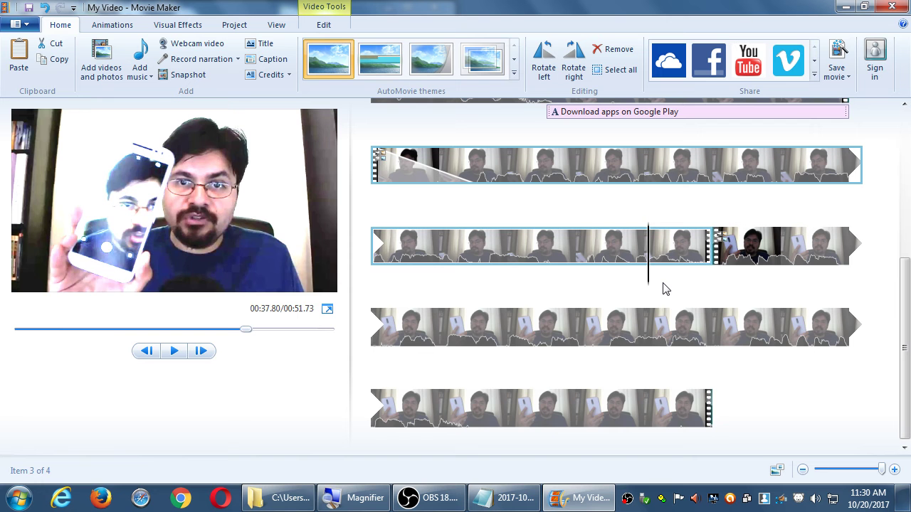
key("space")
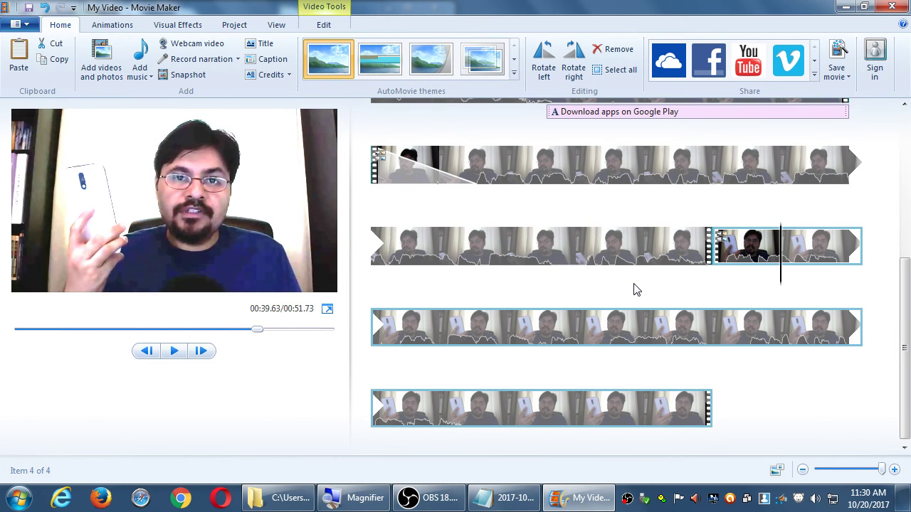
key("space")
left_click(563, 250)
key("space")
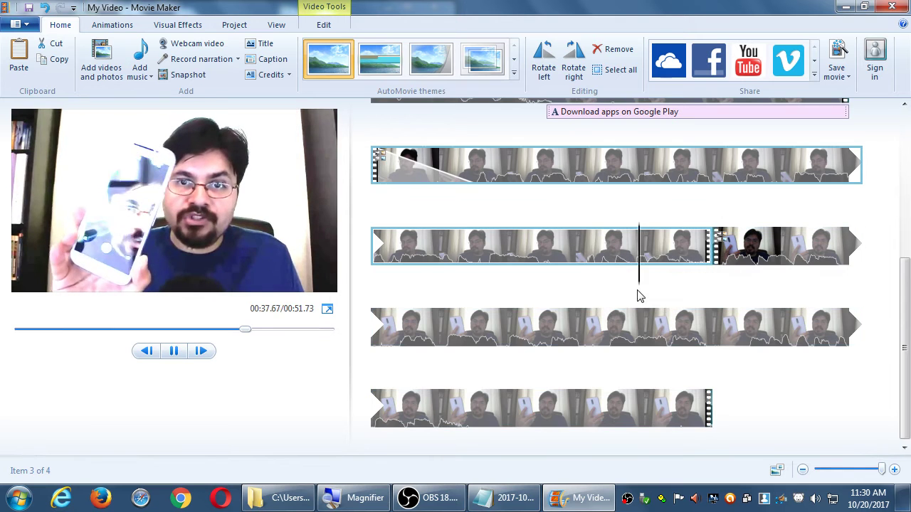
Step: Split the fourth clip a few frames after its start, at about 38.83 seconds, and delete the tiny leading piece
left_click(737, 263)
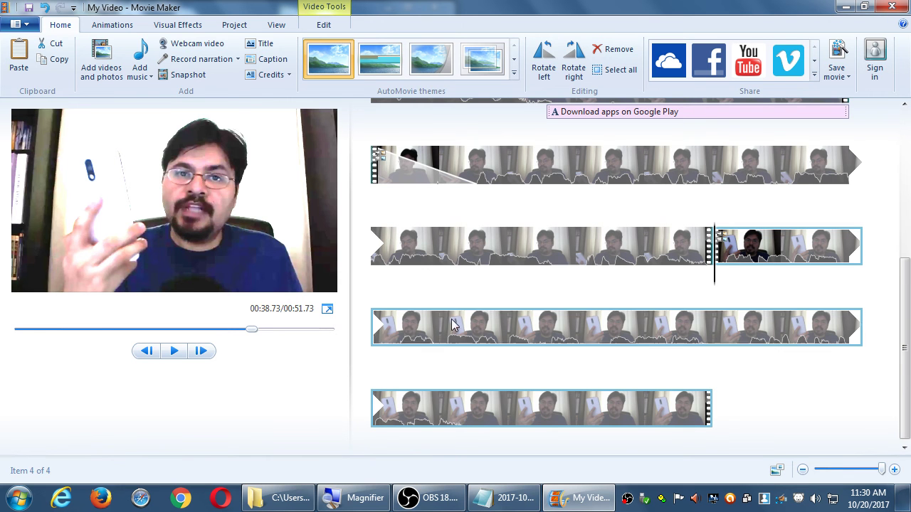
left_click(210, 352)
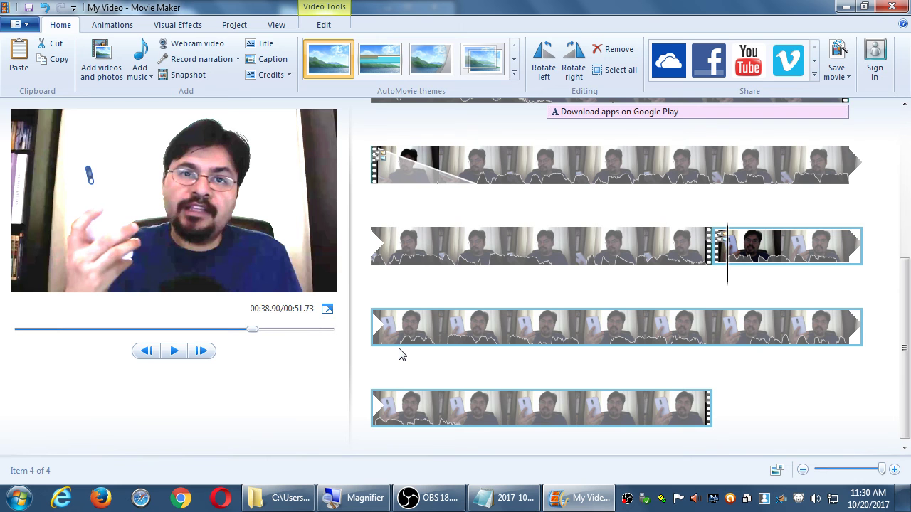
key("j")
key("j")
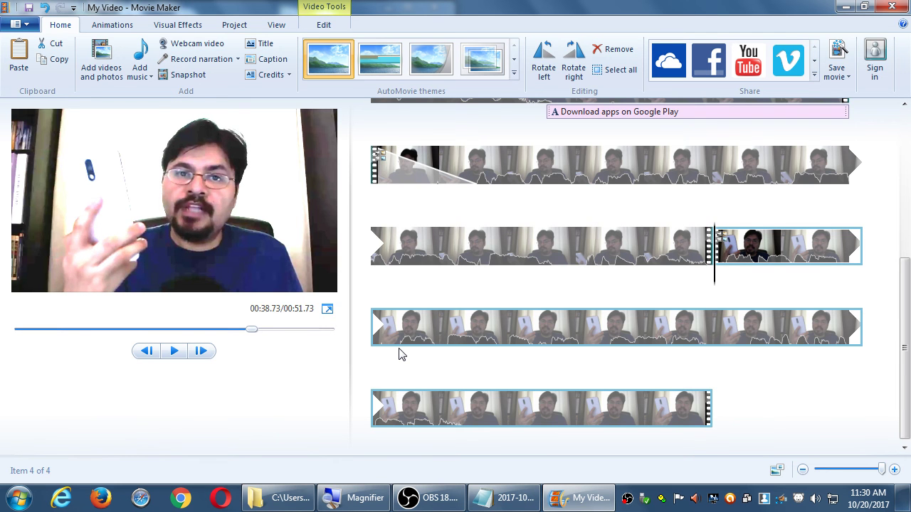
key("l")
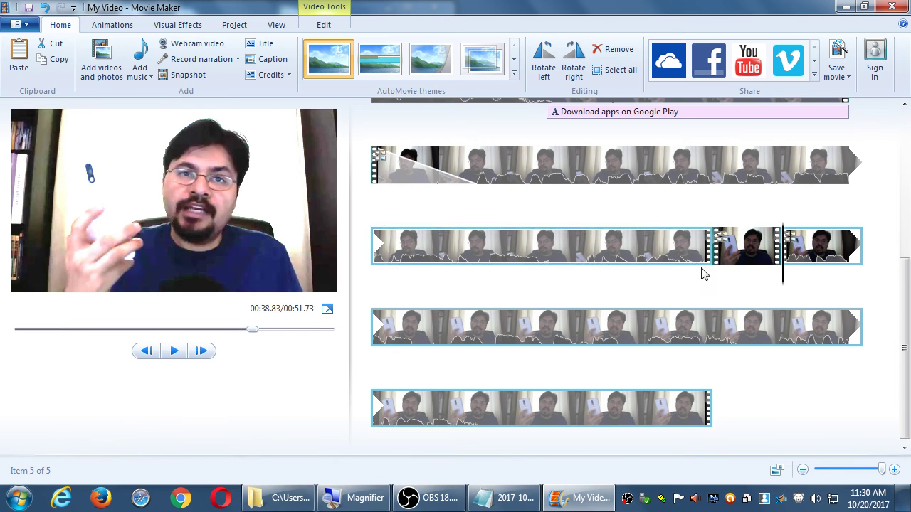
key("m")
key("j")
key("Delete")
Step: Play from about 36.83 seconds across the cut to check the transition between the third and fourth clips
left_click(579, 250)
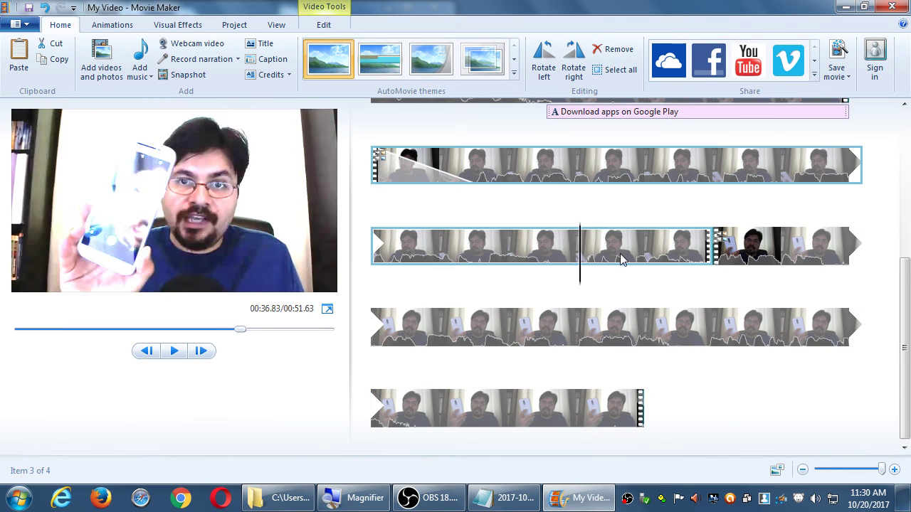
key("space")
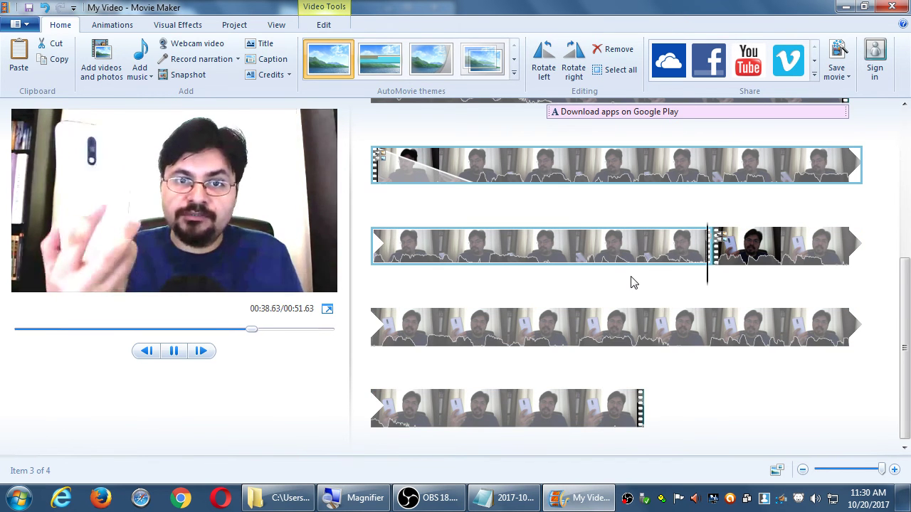
key("space")
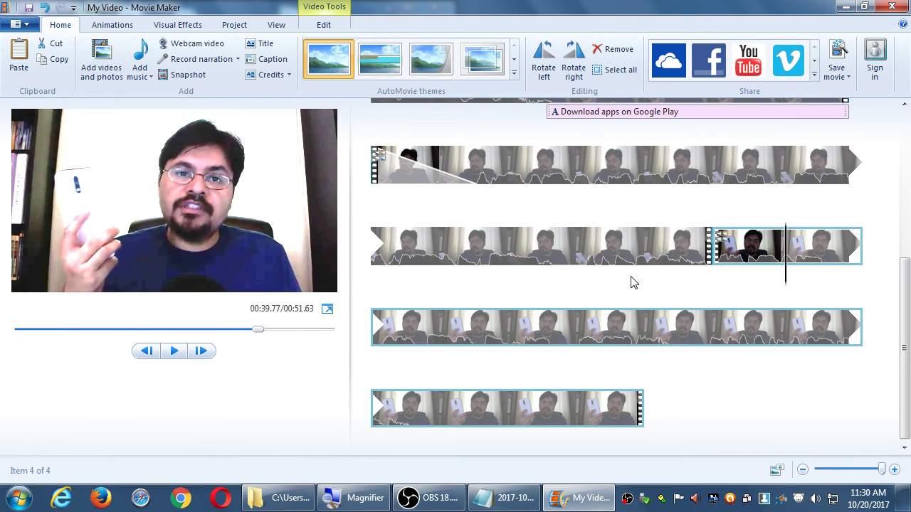
Step: Undo the fourth clip's trims, the deletion of the silent piece and the split just before the audio resumes
key("ctrl+z")
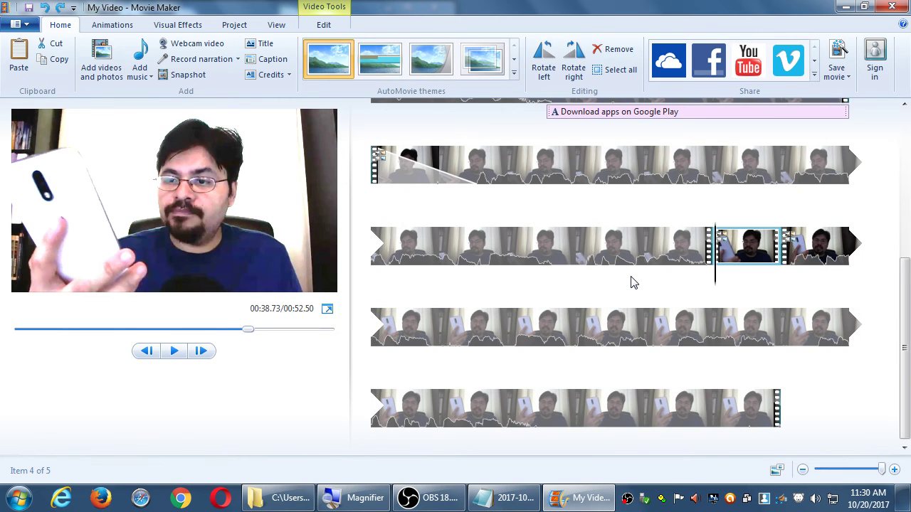
key("Delete")
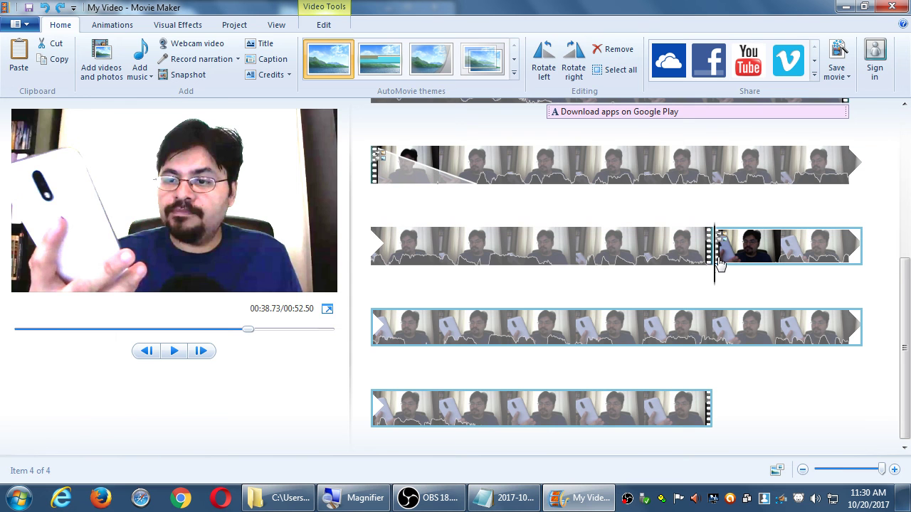
left_click(780, 263)
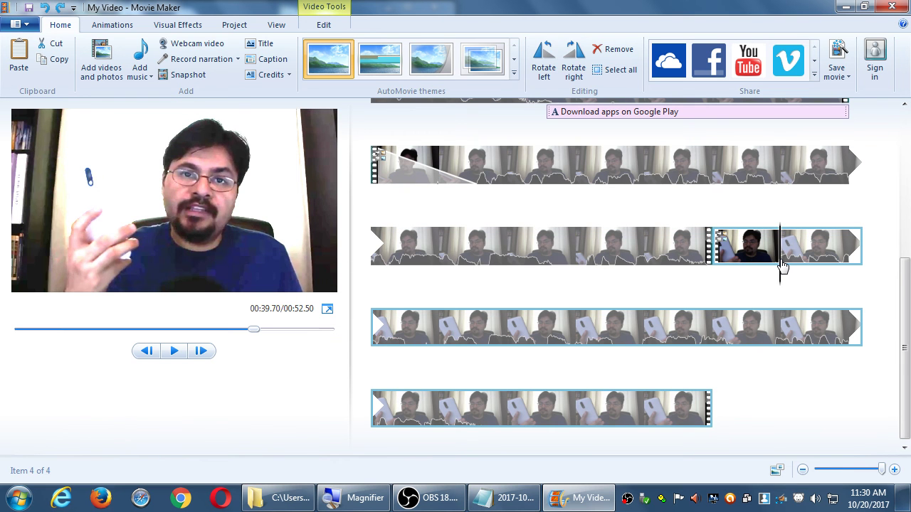
left_click(770, 264)
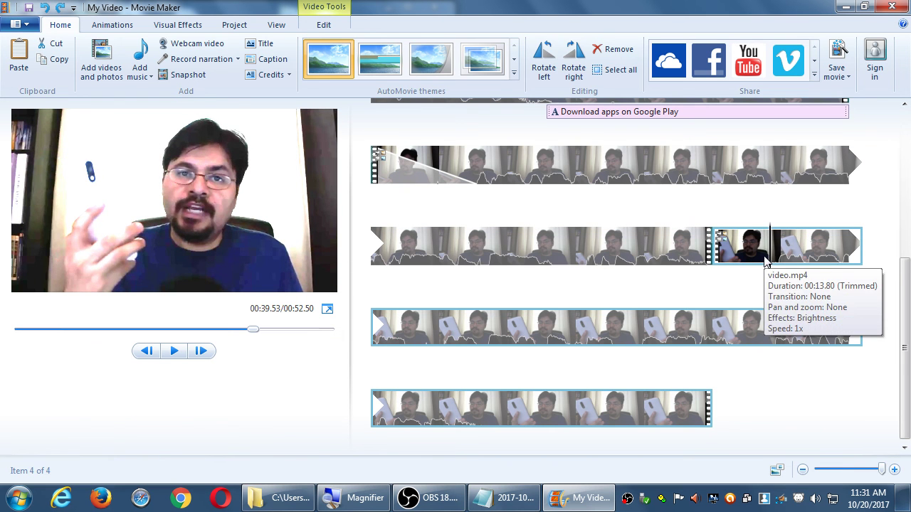
key("m")
left_click(715, 267)
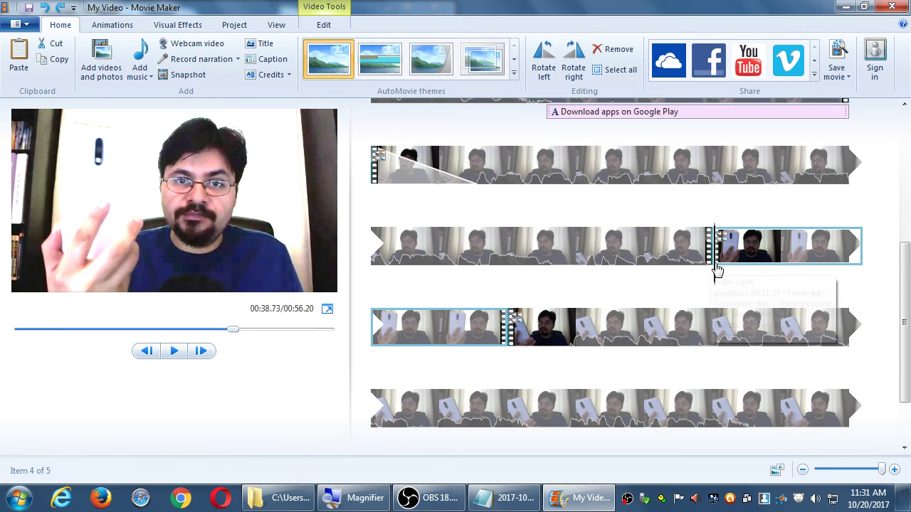
left_click(370, 336)
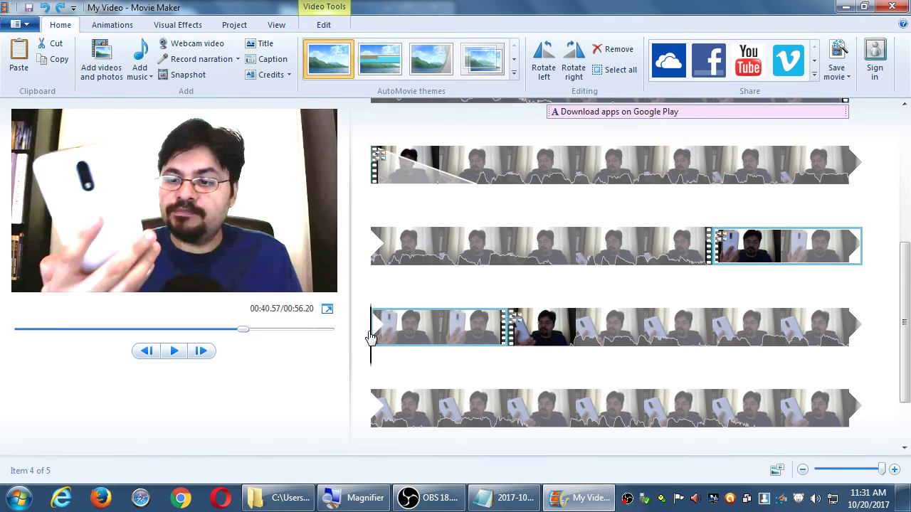
left_click_drag(370, 336, 490, 345)
key("ctrl+z")
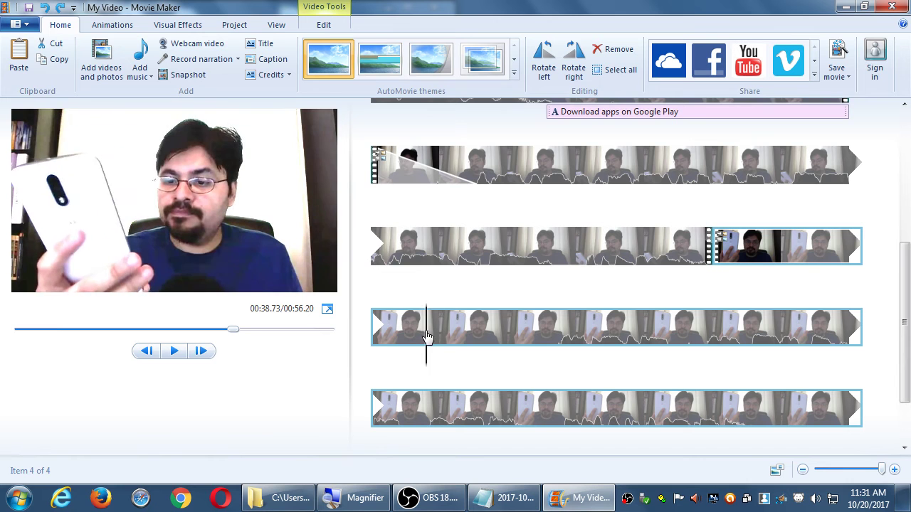
Step: Split the fourth clip at about 42.77 seconds, delete the silent piece before it, and play from the cut
left_click_drag(427, 335, 515, 336)
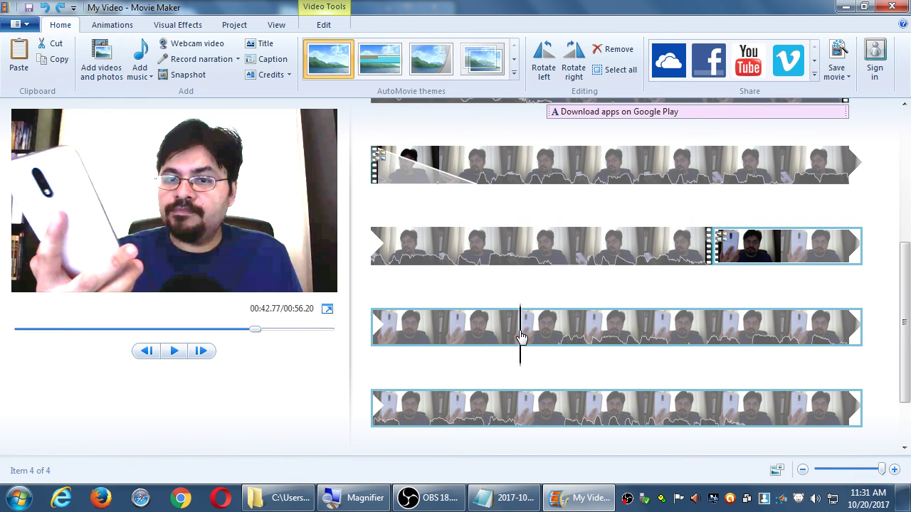
key("m")
left_click(486, 336)
key("Delete")
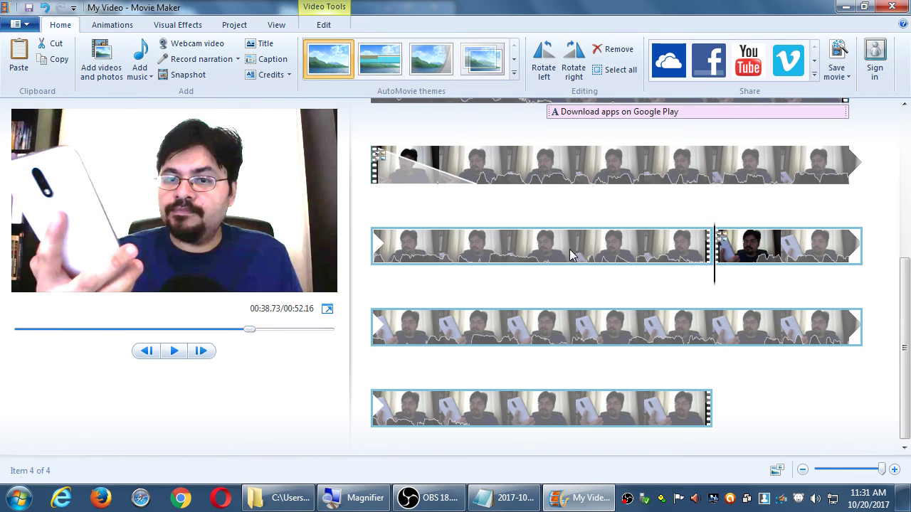
key("space")
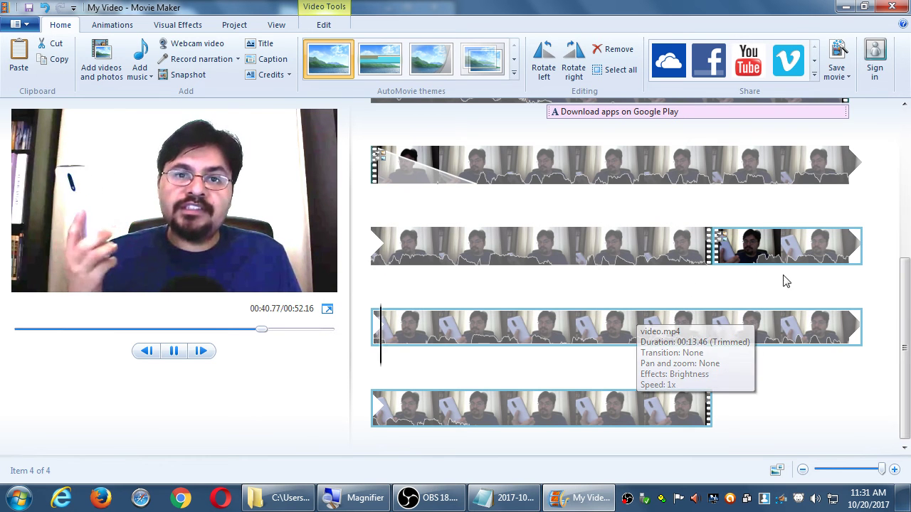
key("space")
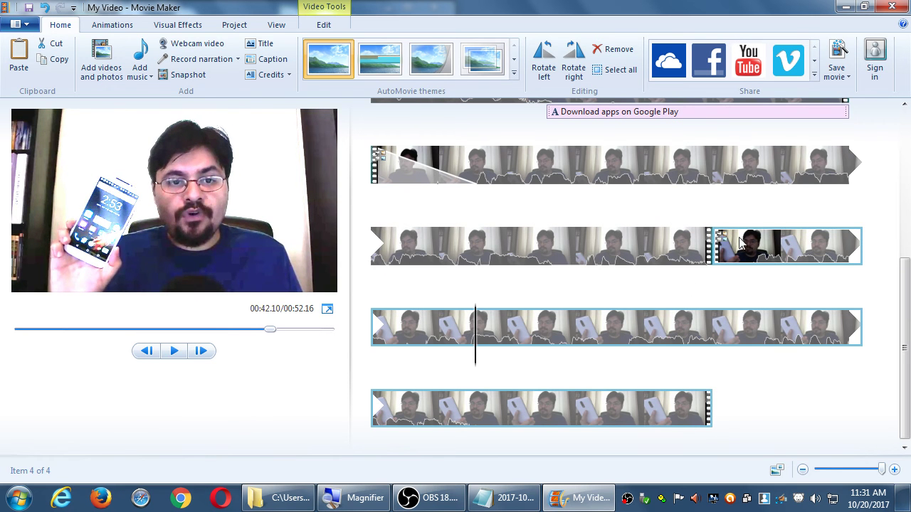
Step: Step frame by frame through the start of the fourth clip and split it at about 39.10 seconds
left_click(715, 256)
left_click_drag(721, 258, 737, 274)
key("l")
key("l")
key("l")
key("l")
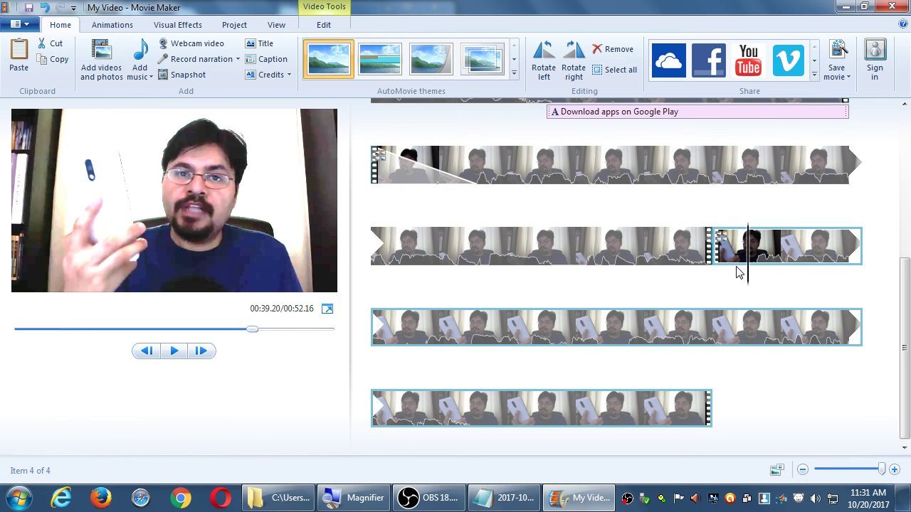
key("j")
key("j")
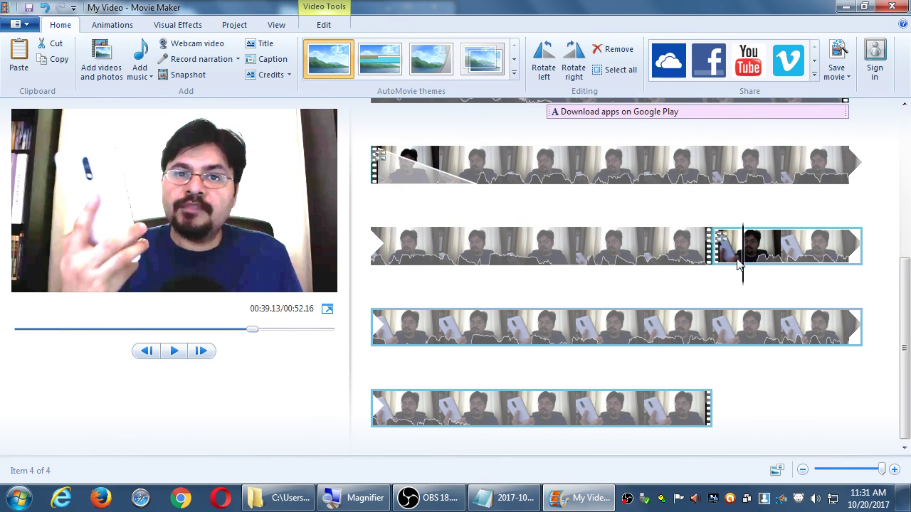
key("j")
key("j")
key("j")
key("j")
key("j")
key("j")
key("j")
key("j")
key("j")
key("j")
key("j")
key("j")
key("l")
key("l")
key("l")
key("l")
key("l")
key("l")
key("l")
key("l")
key("l")
key("l")
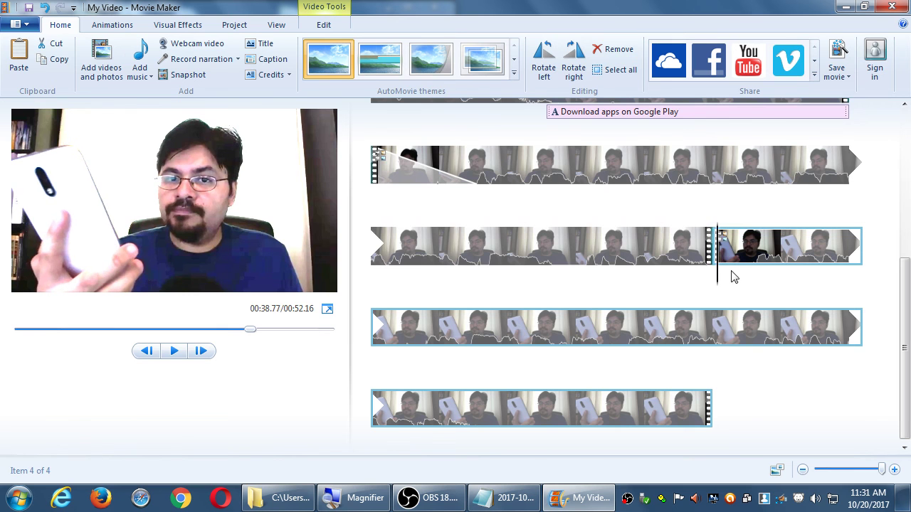
key("l")
key("l")
key("l")
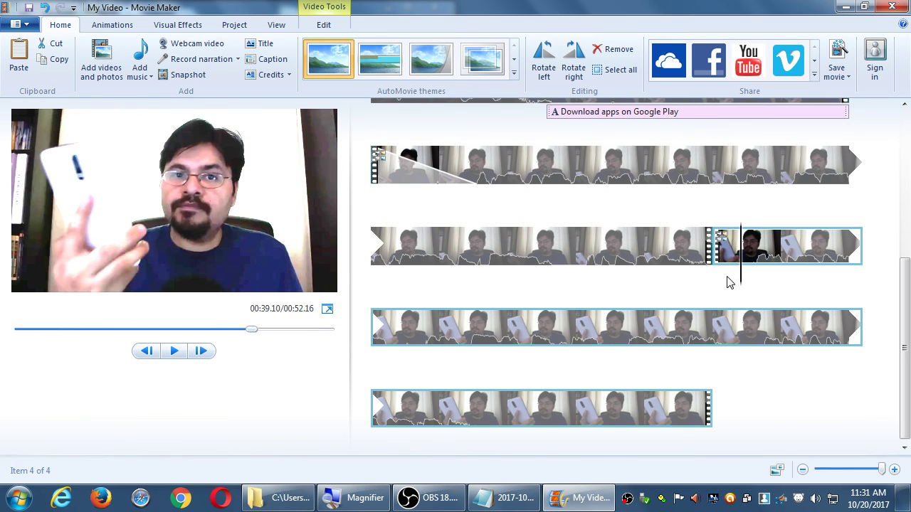
key("j")
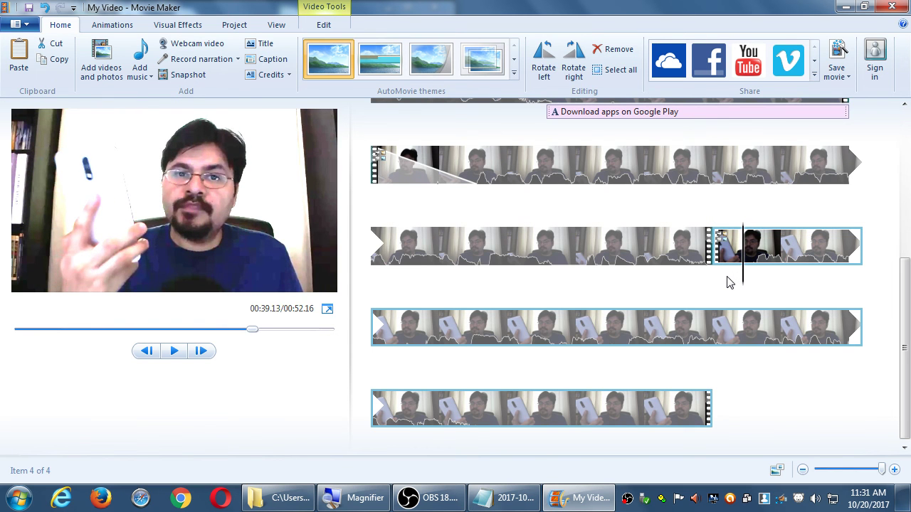
key("j")
key("m")
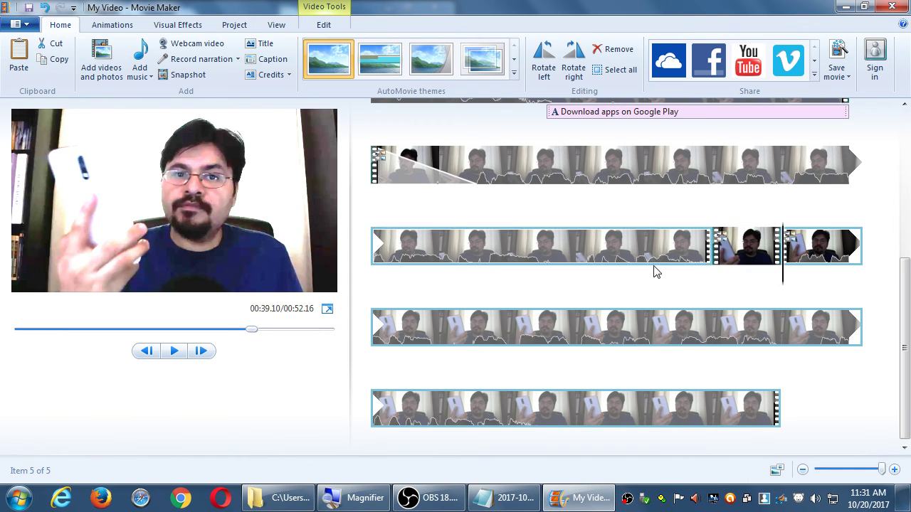
Step: Delete the short piece before the new split and play the end of the third clip toward the cut
left_click(725, 247)
key("Delete")
left_click(663, 246)
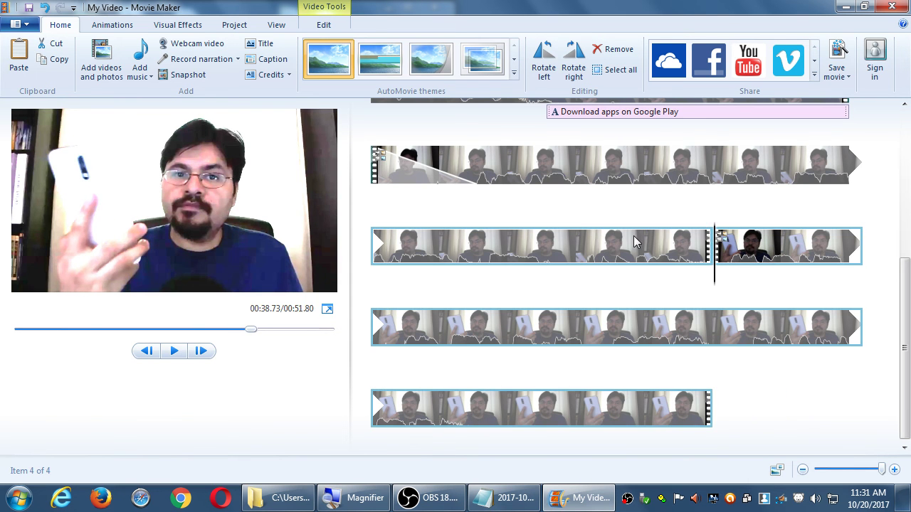
key("space")
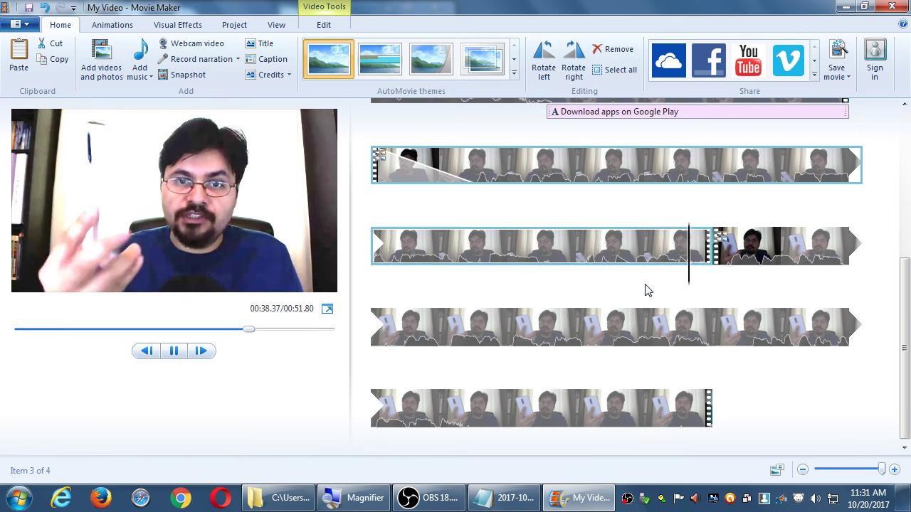